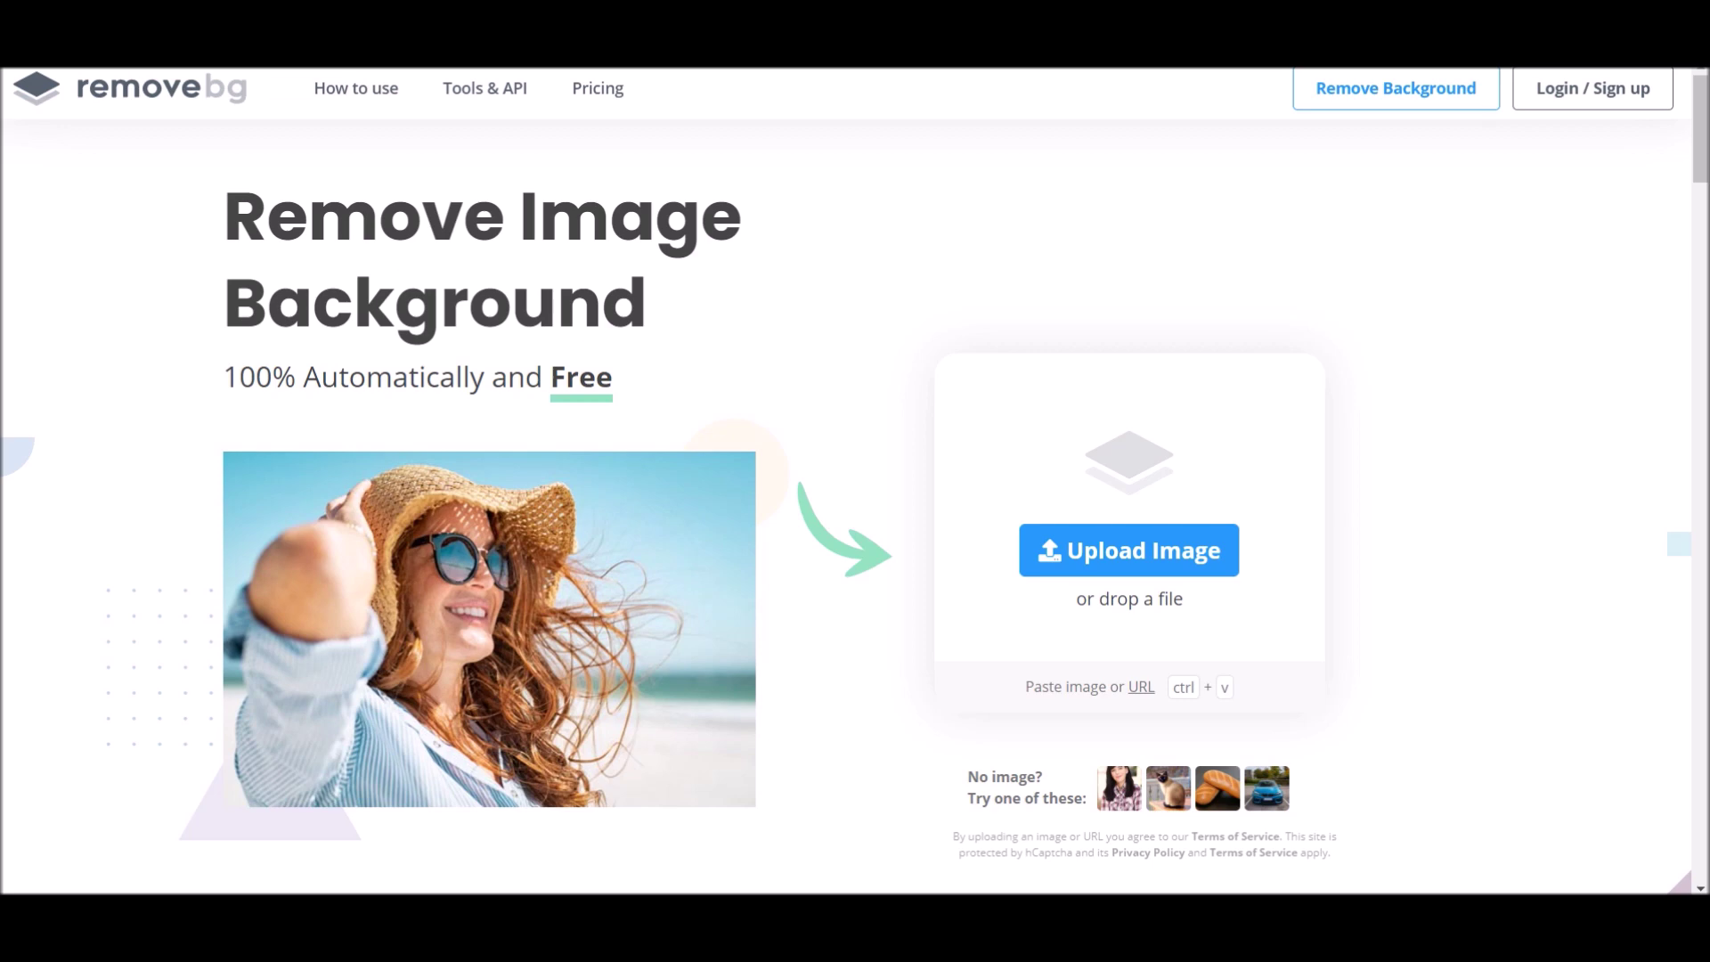
scroll(855, 505, down, 6)
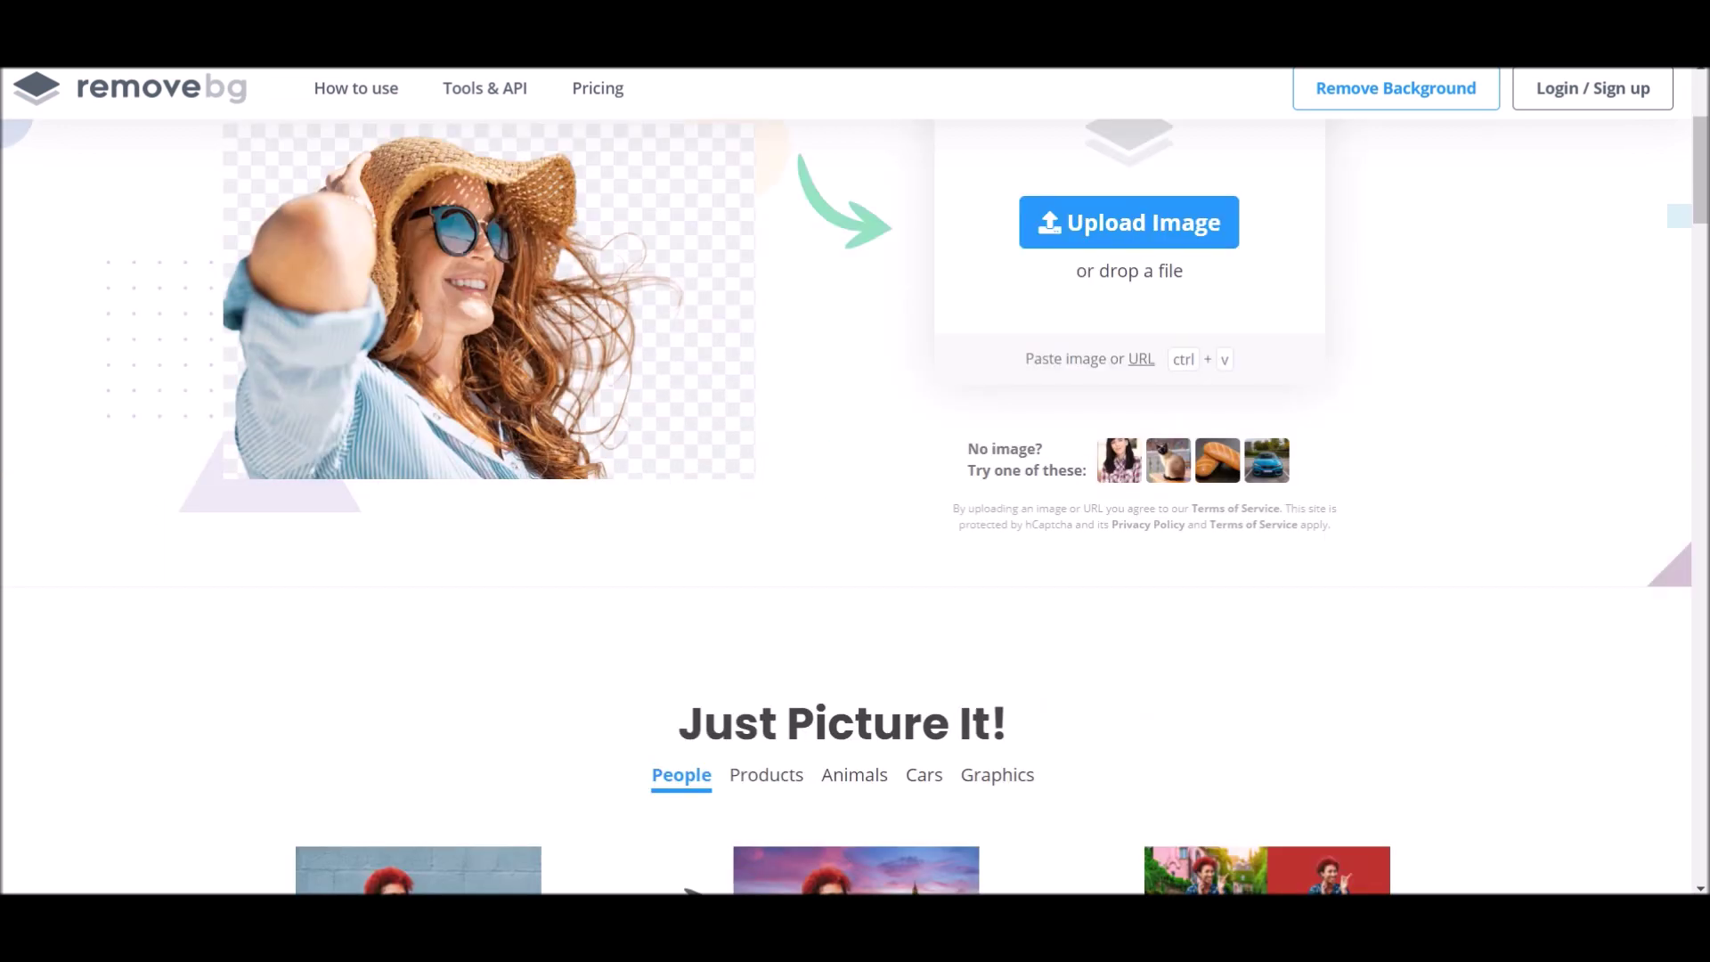
scroll(855, 505, up, 6)
scroll(855, 505, down, 2)
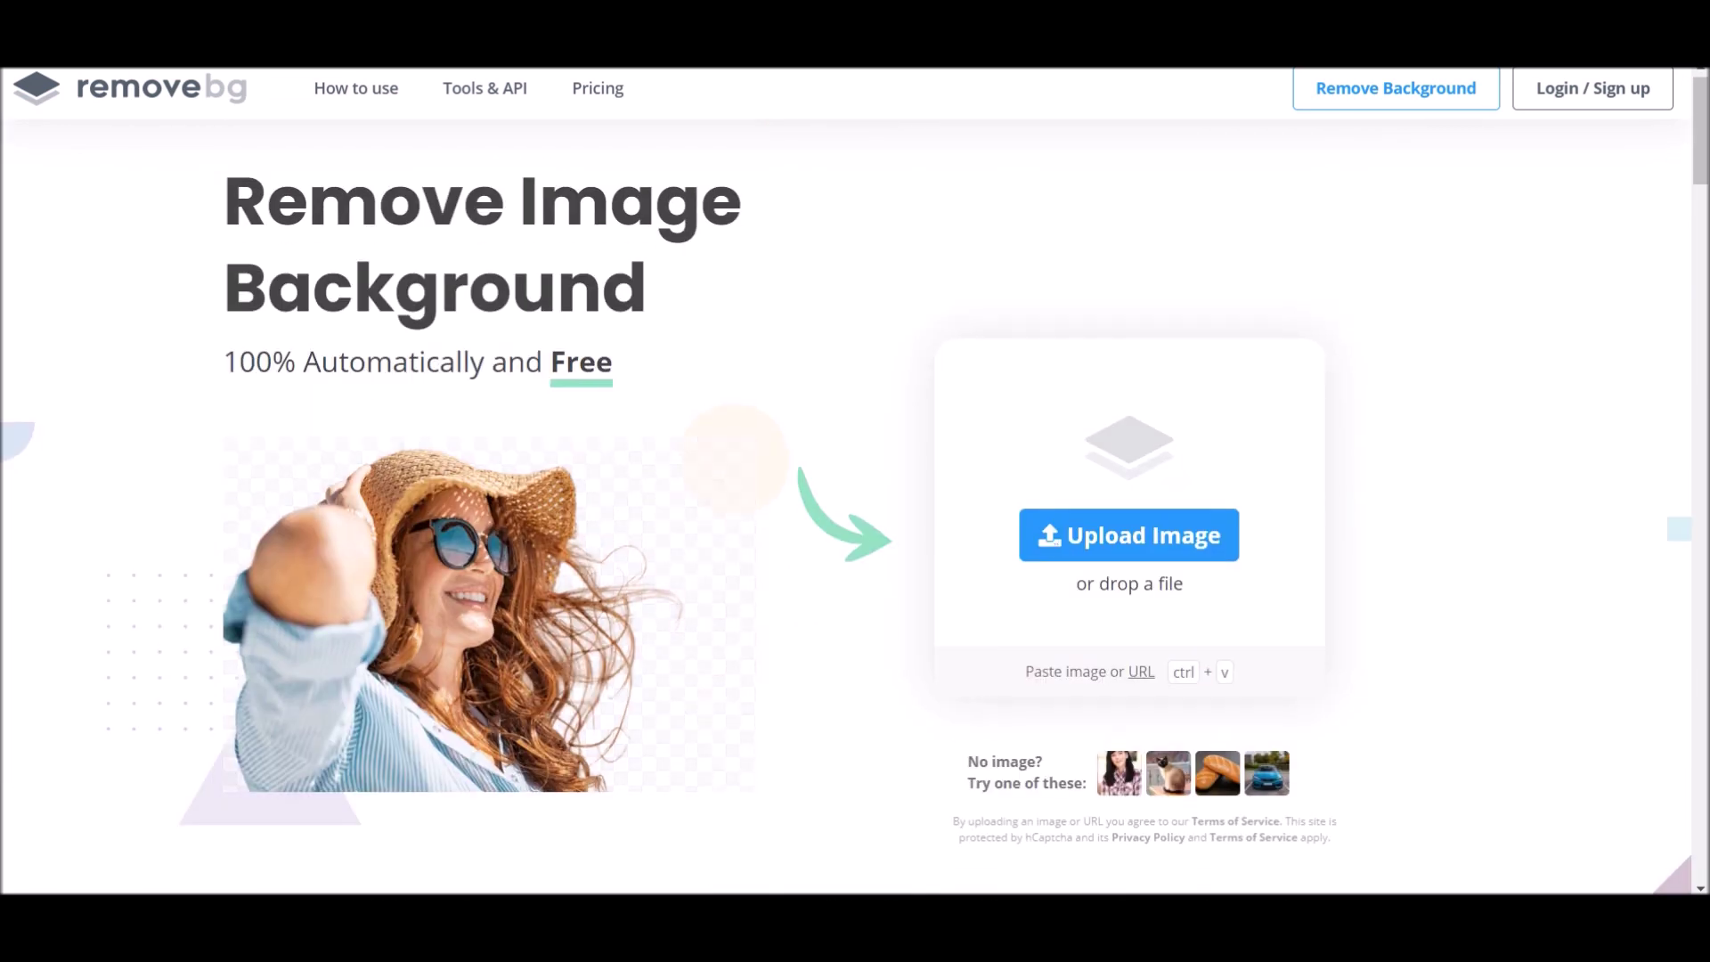
scroll(855, 505, up, 3)
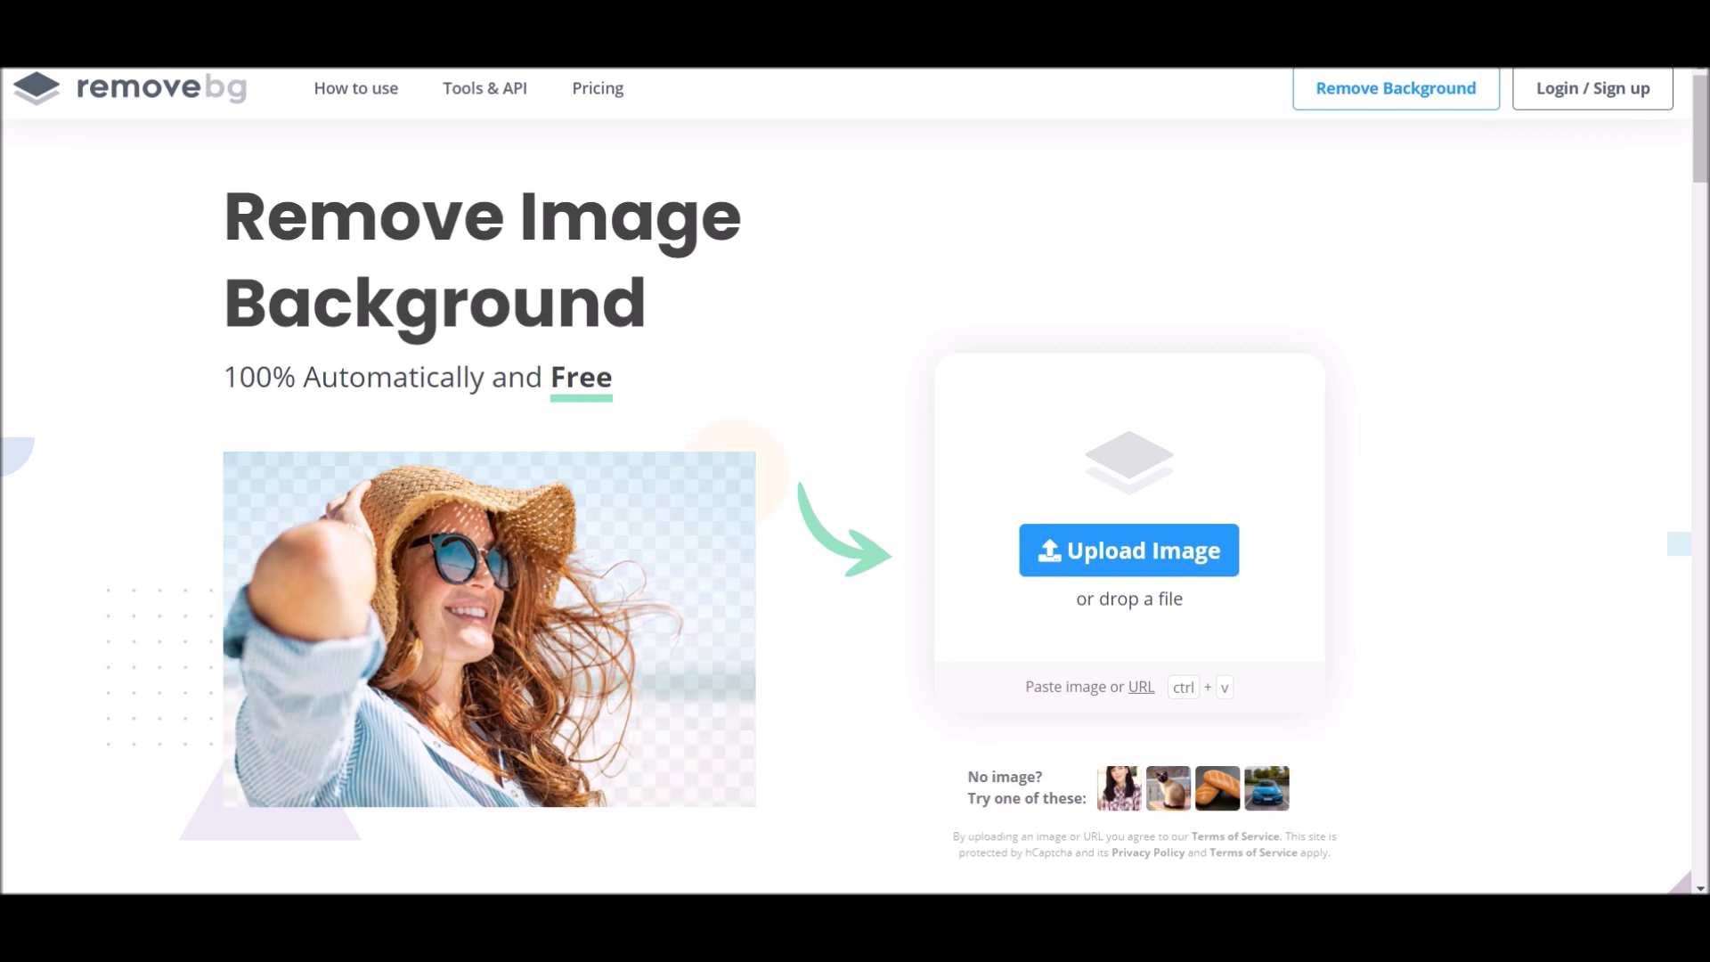
scroll(855, 481, down, 5)
scroll(855, 481, down, 2)
scroll(855, 481, up, 5)
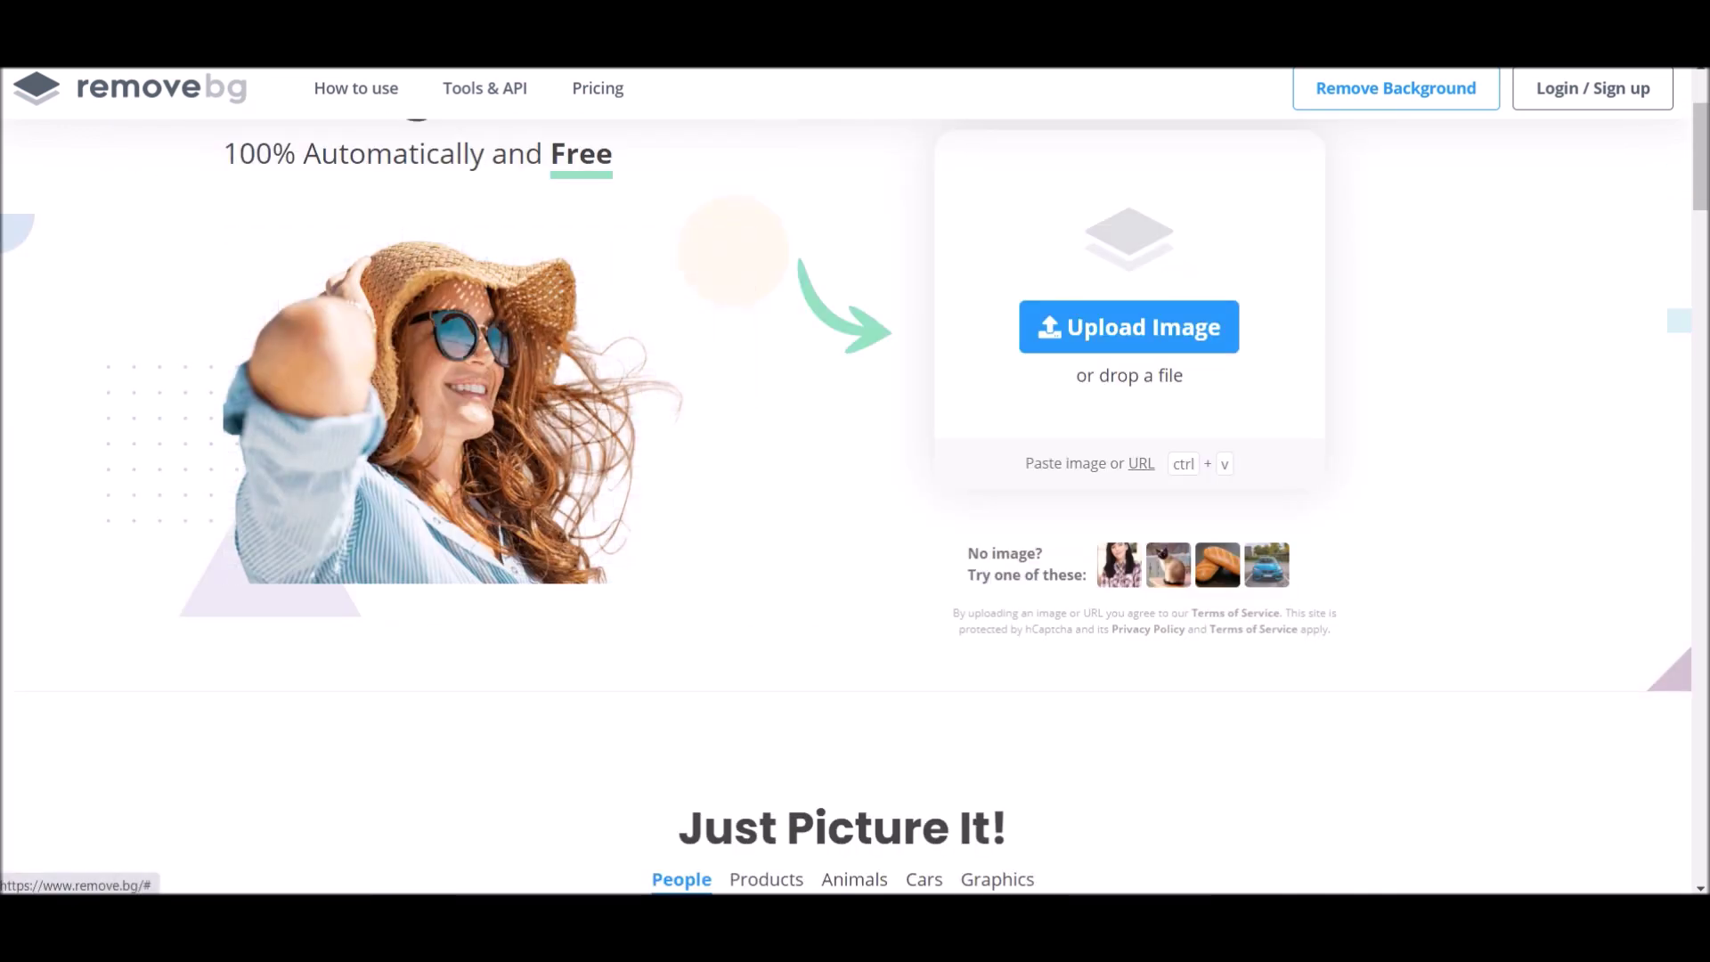
Read the homepage section on automatic background removal, highlighting the claims about 5 seconds with zero clicks and 20 million more interesting activities
scroll(855, 481, down, 6)
scroll(856, 481, down, 5)
scroll(855, 481, up, 2)
scroll(855, 481, down, 2)
drag(906, 516, 1358, 574)
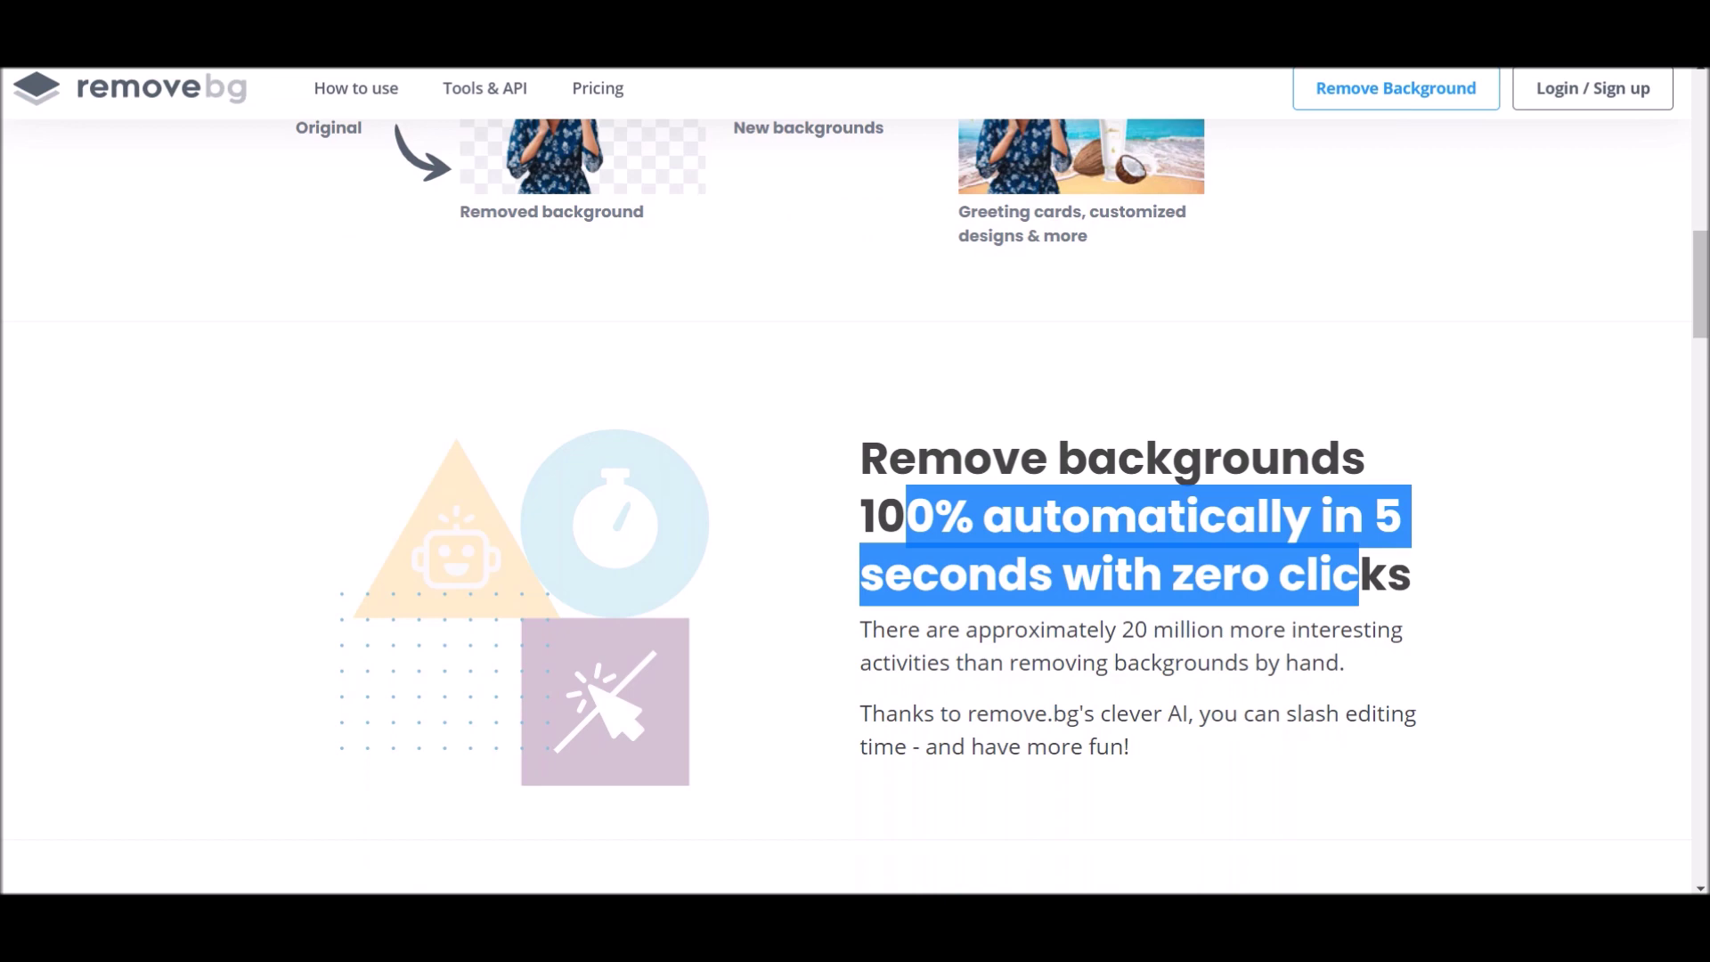
scroll(855, 481, down, 2)
drag(1122, 406, 1344, 439)
scroll(855, 481, down, 1)
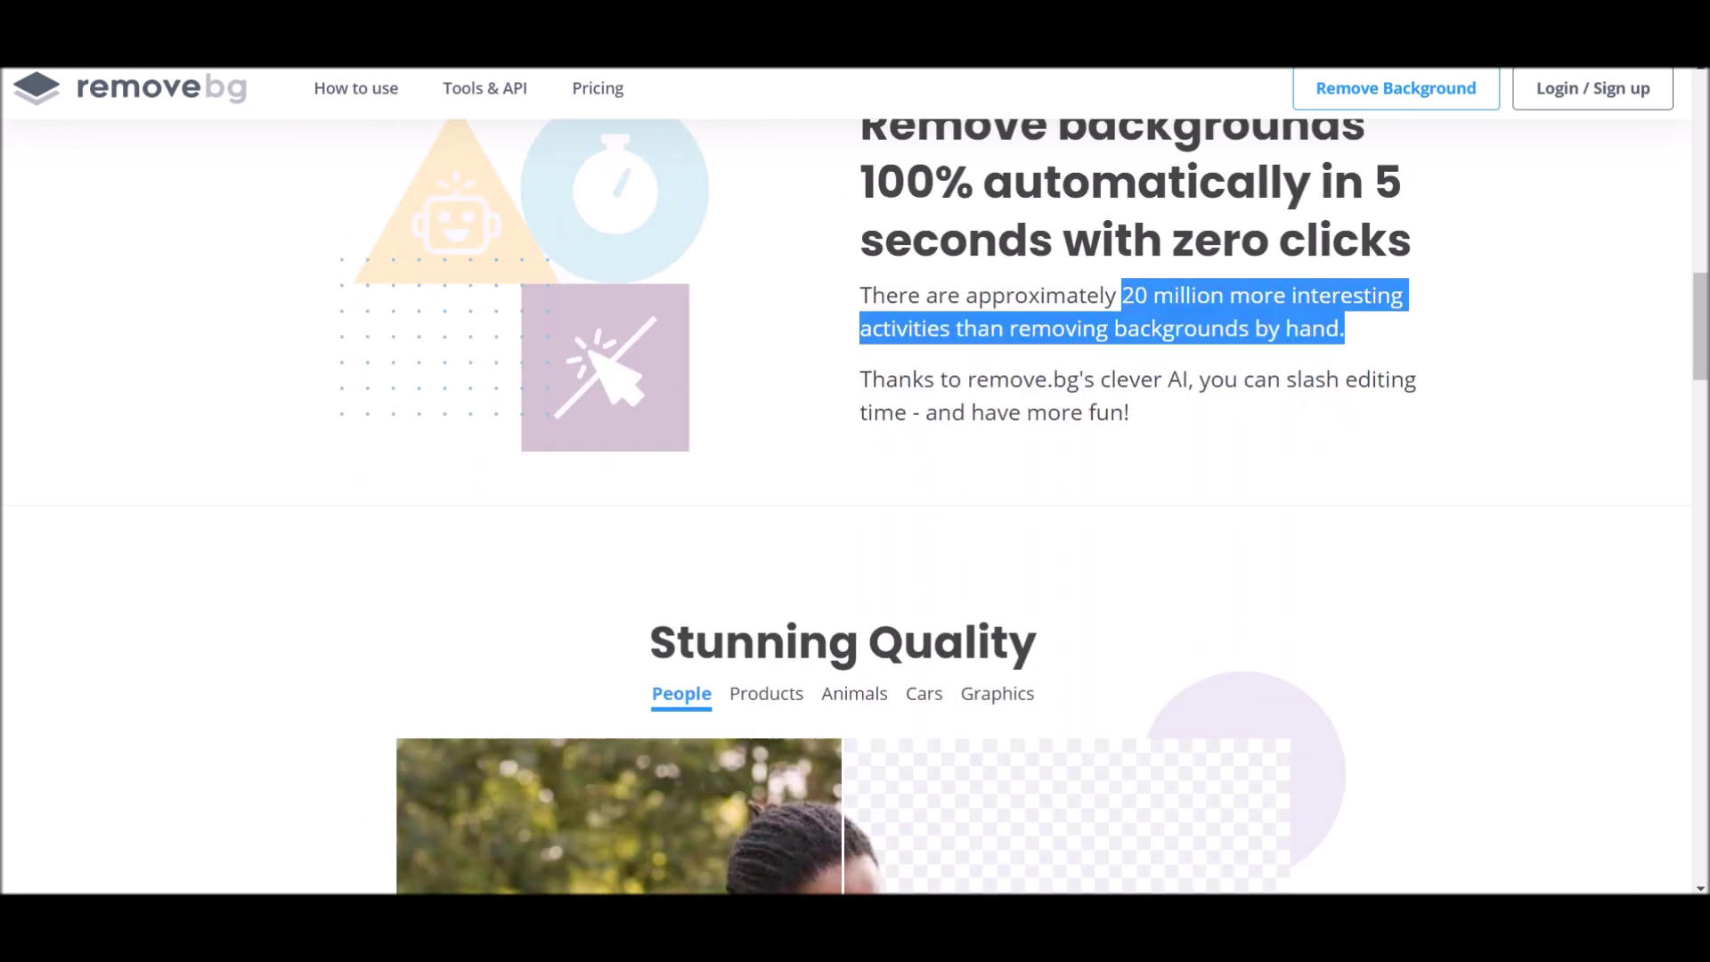
Examine the People and Products before-and-after samples in the Stunning Quality section
scroll(855, 481, down, 3)
scroll(855, 481, down, 2)
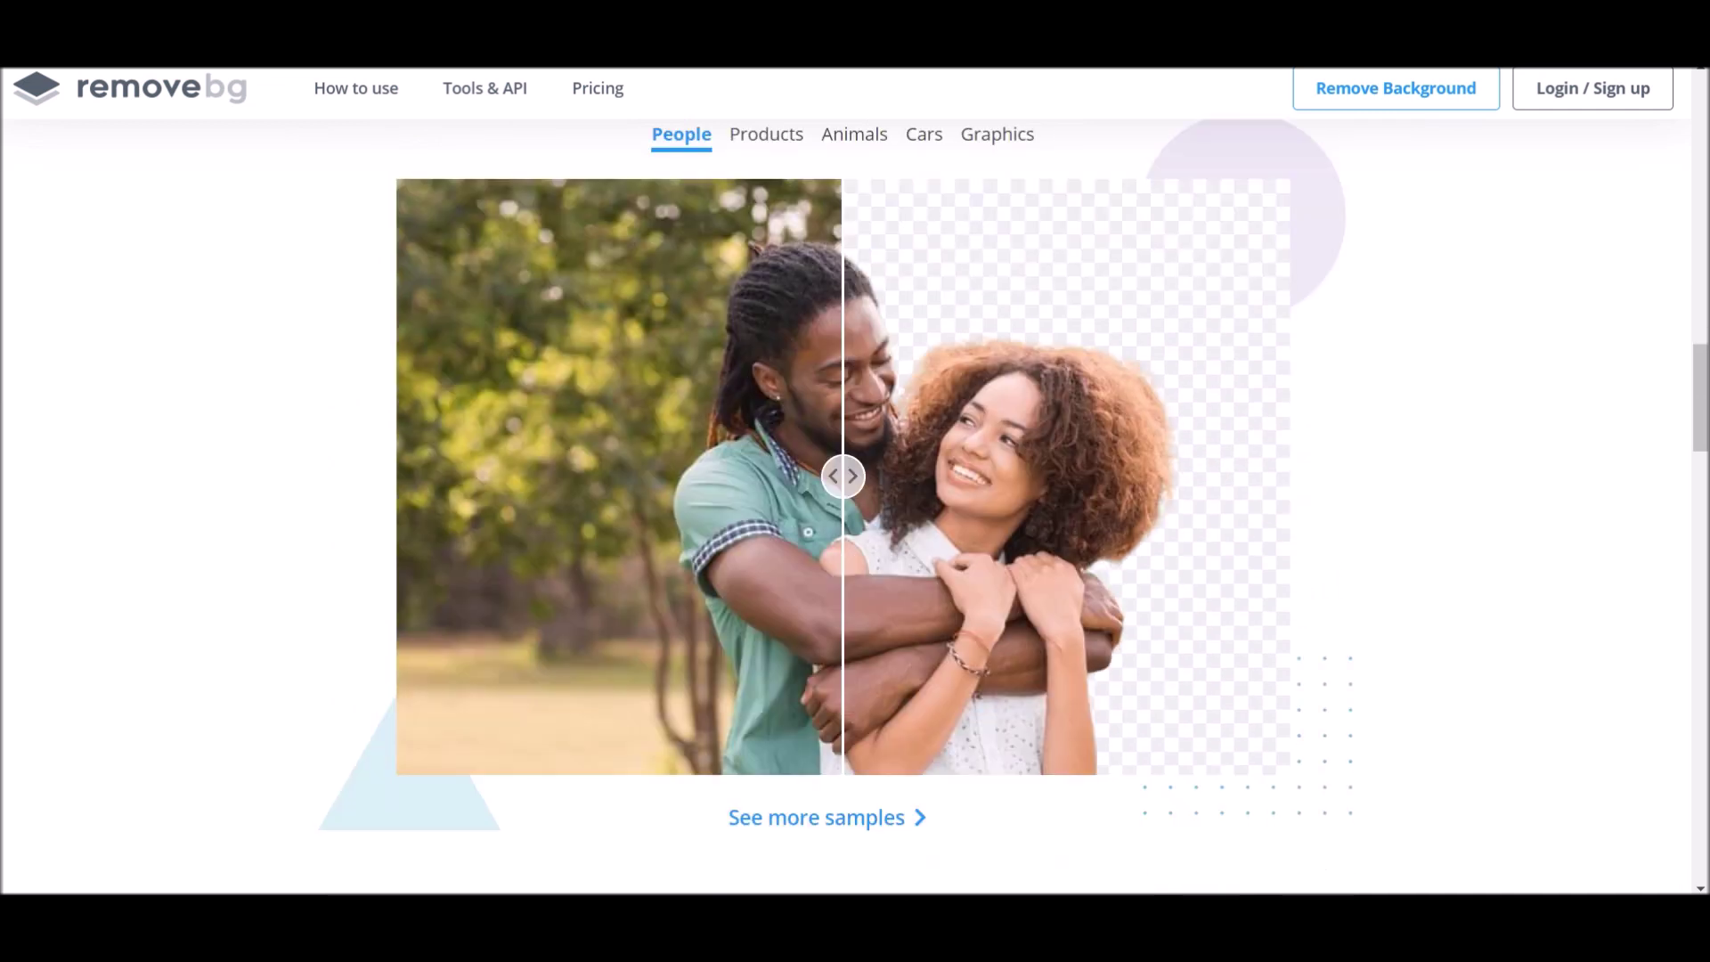
scroll(855, 481, up, 2)
scroll(855, 481, down, 1)
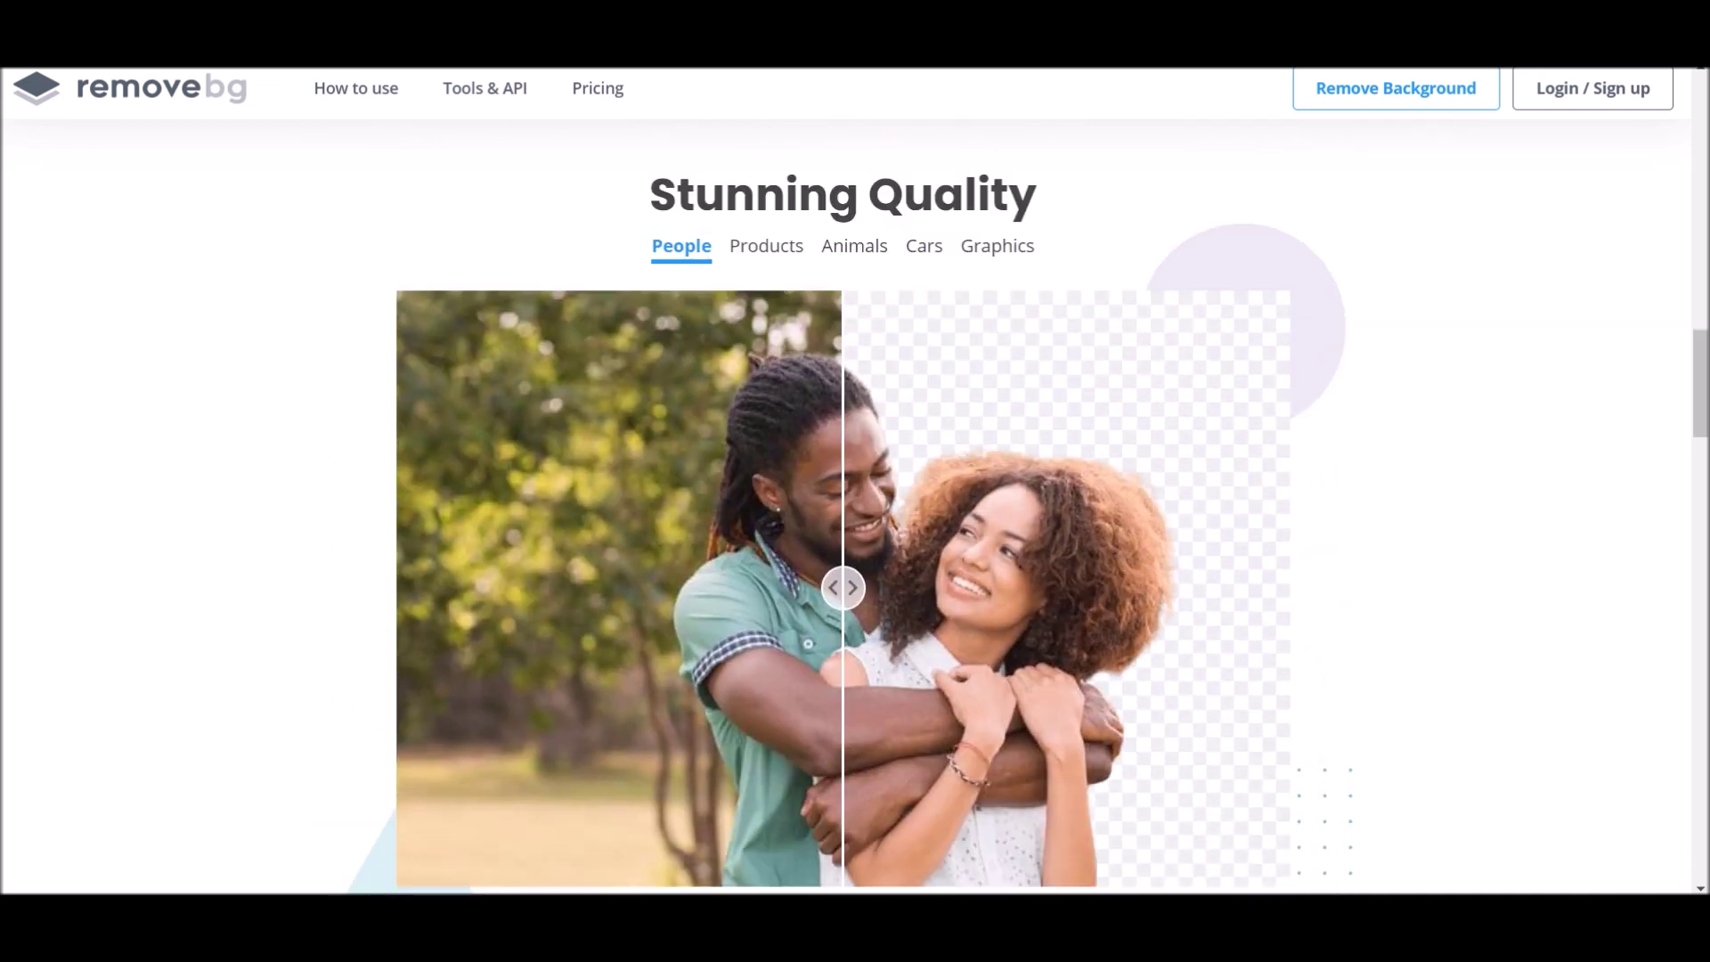
scroll(855, 481, down, 1)
scroll(766, 357, up, 2)
click(766, 356)
scroll(766, 356, down, 3)
scroll(766, 356, up, 2)
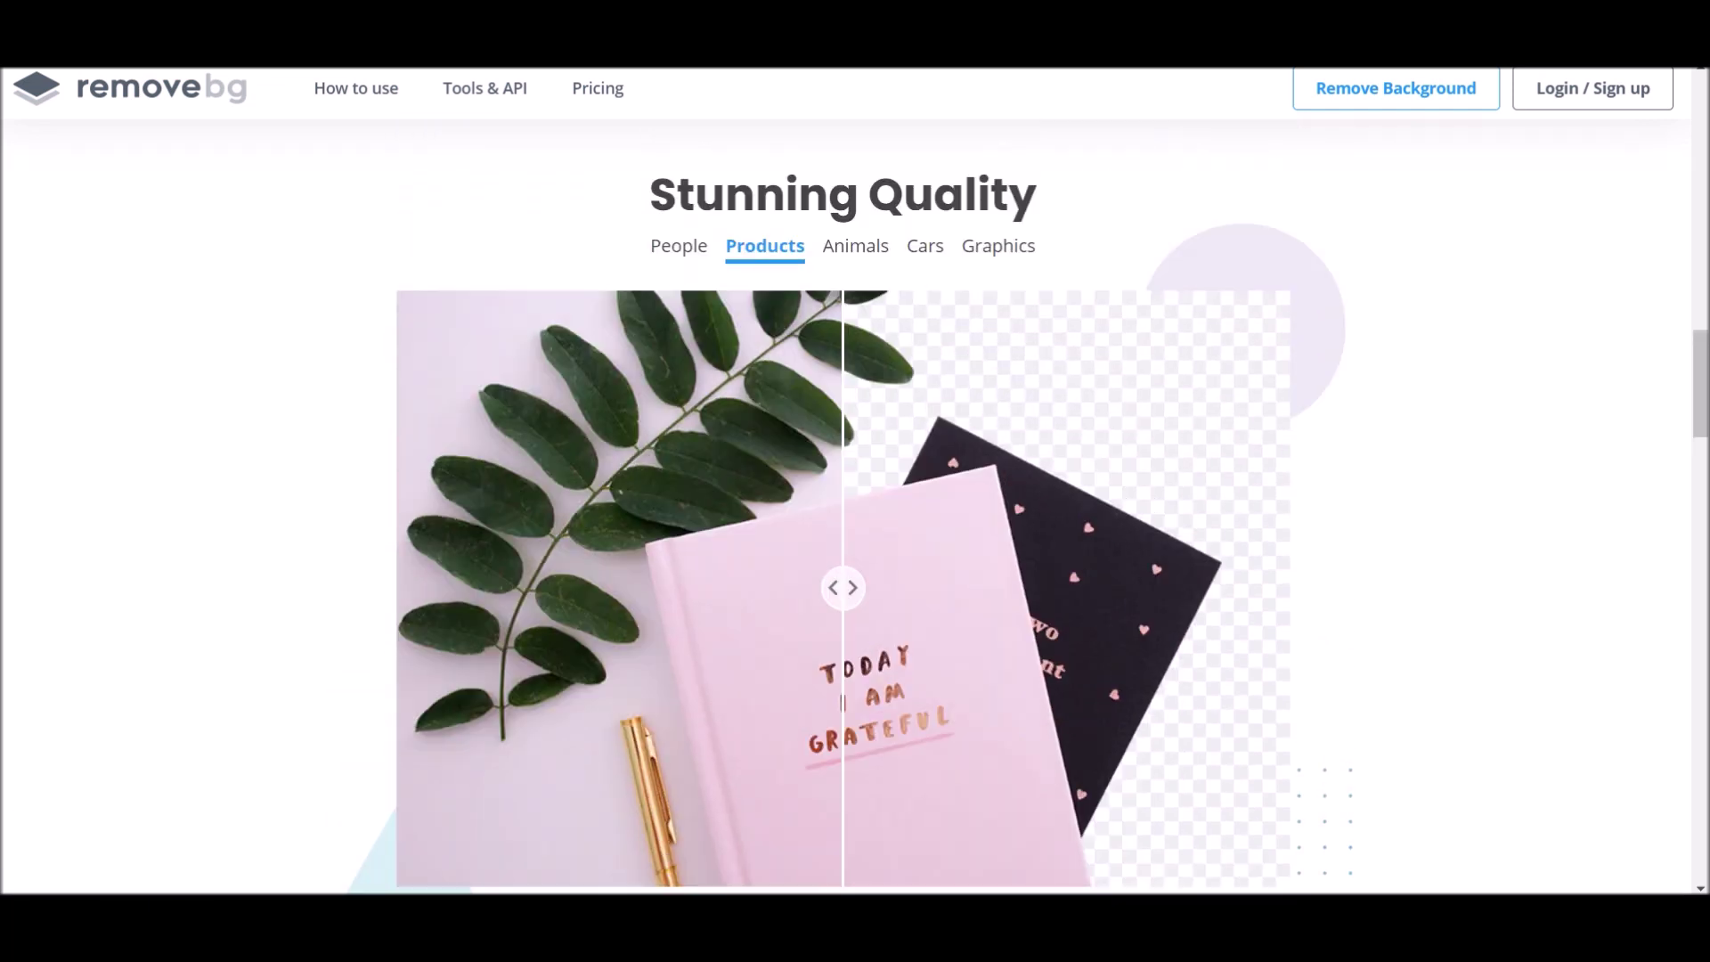
Go through the Stunning Quality sample categories from People to Animals, Cars and Graphics
click(681, 246)
click(766, 246)
click(854, 246)
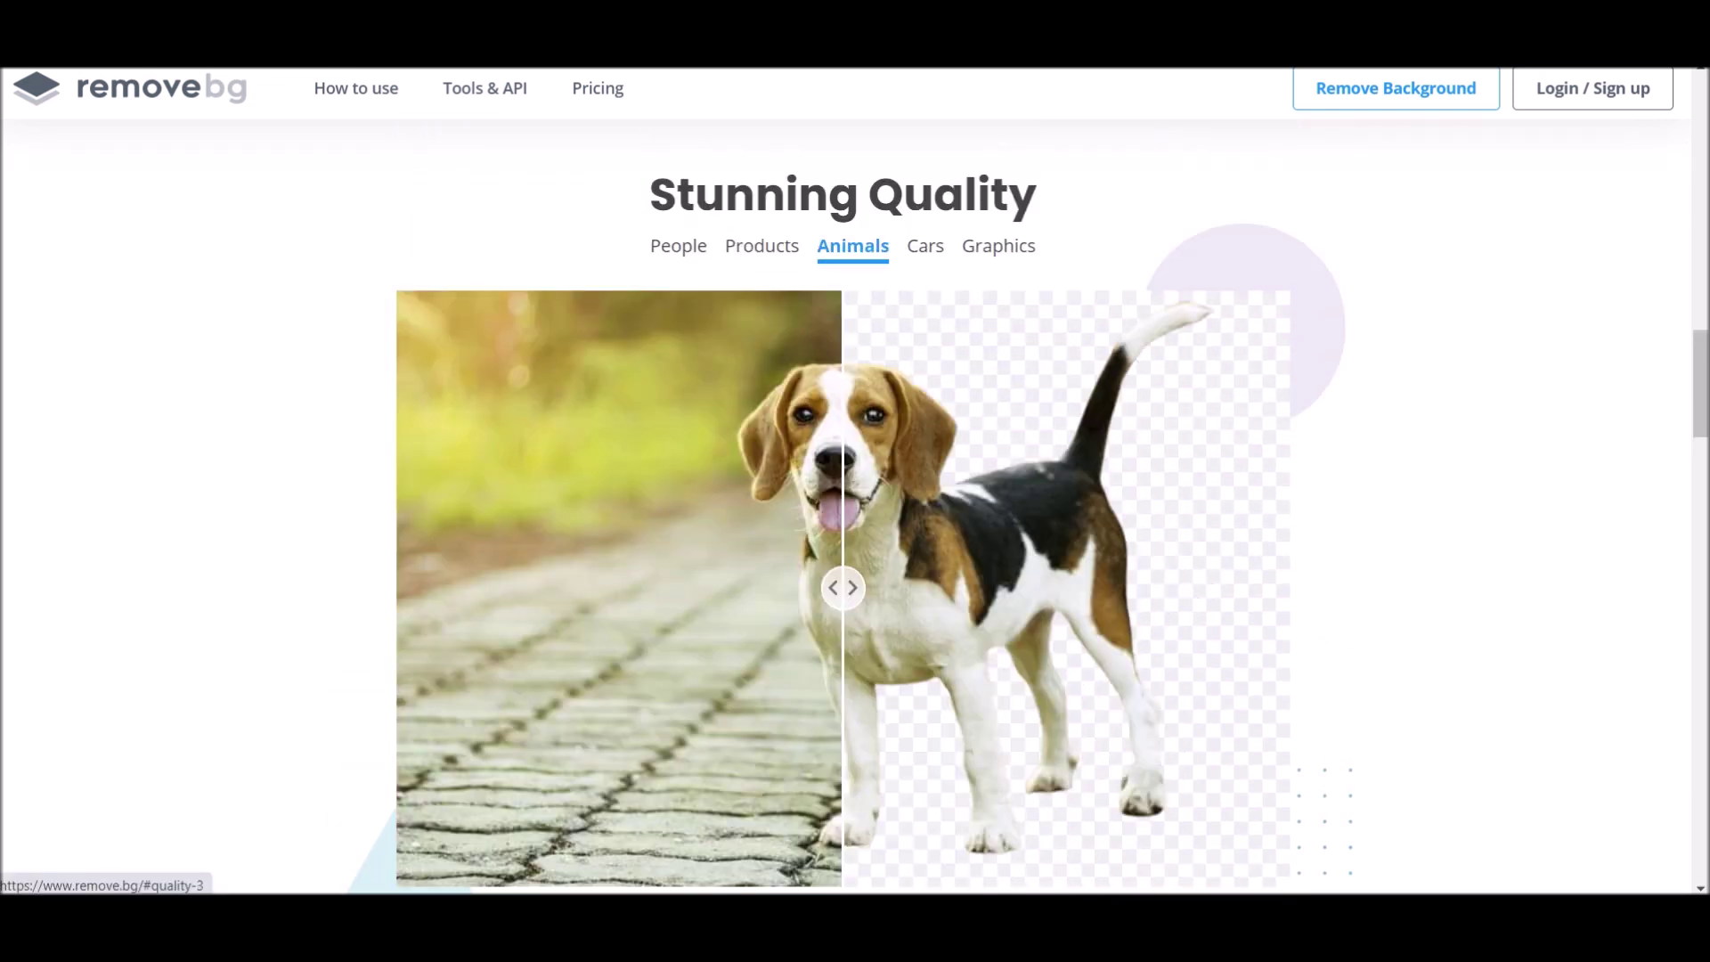
scroll(855, 481, down, 1)
scroll(855, 481, down, 2)
scroll(856, 481, up, 2)
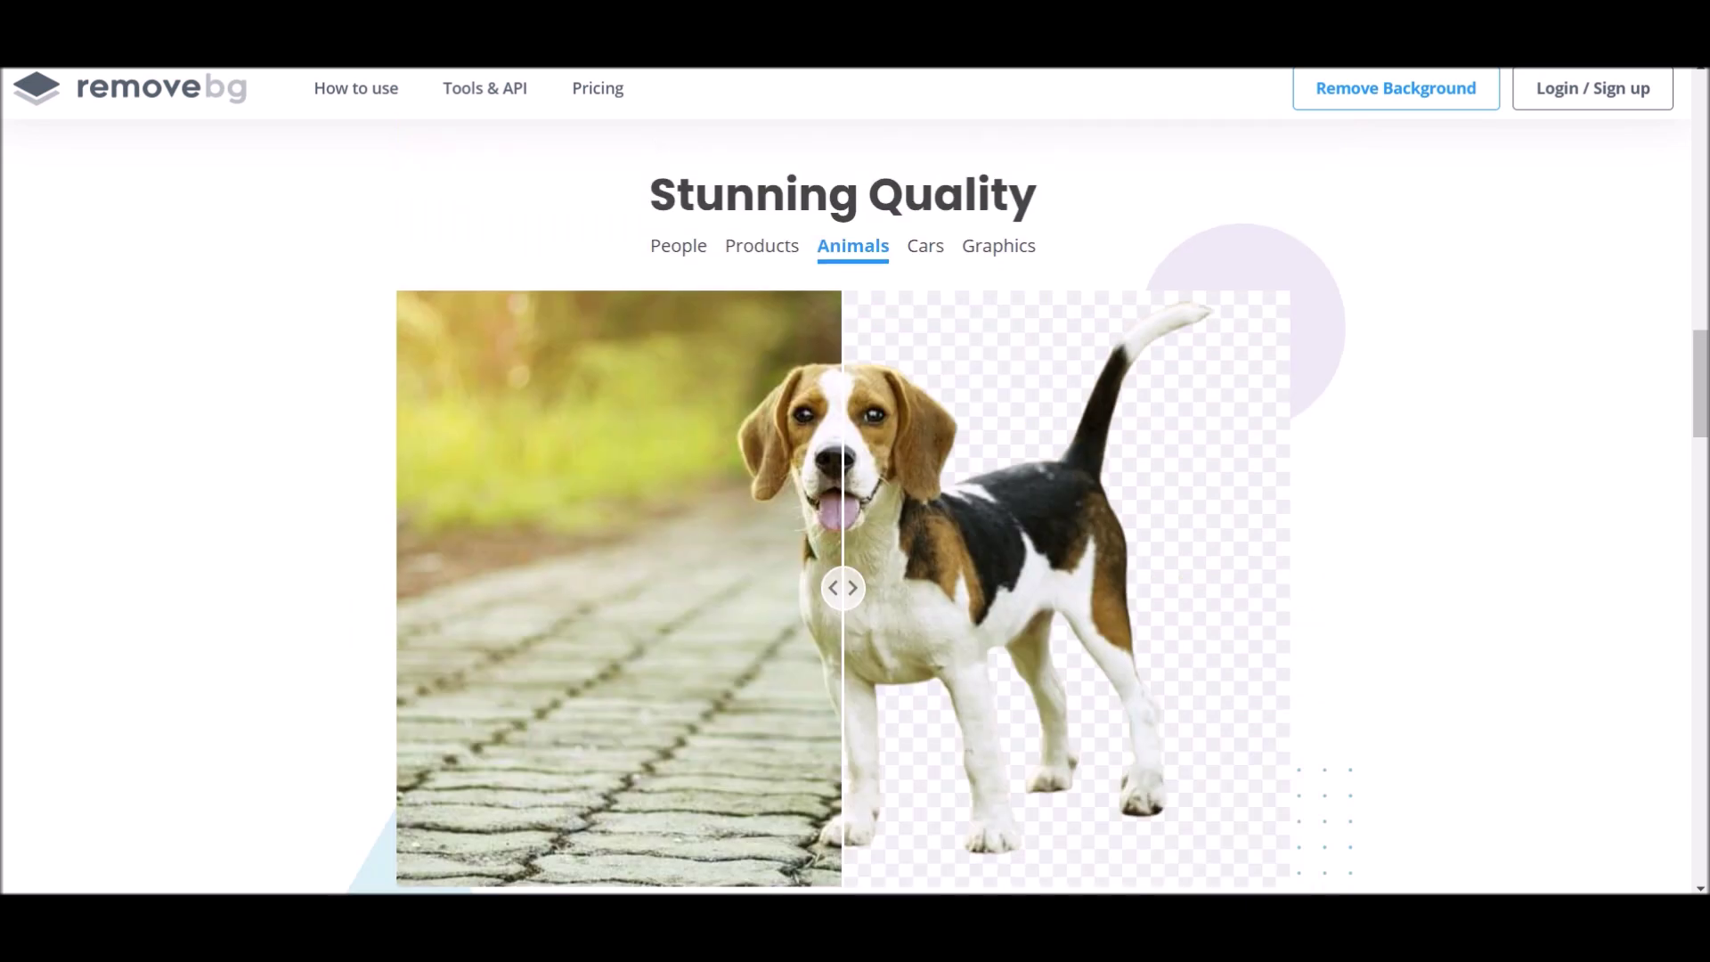
click(923, 246)
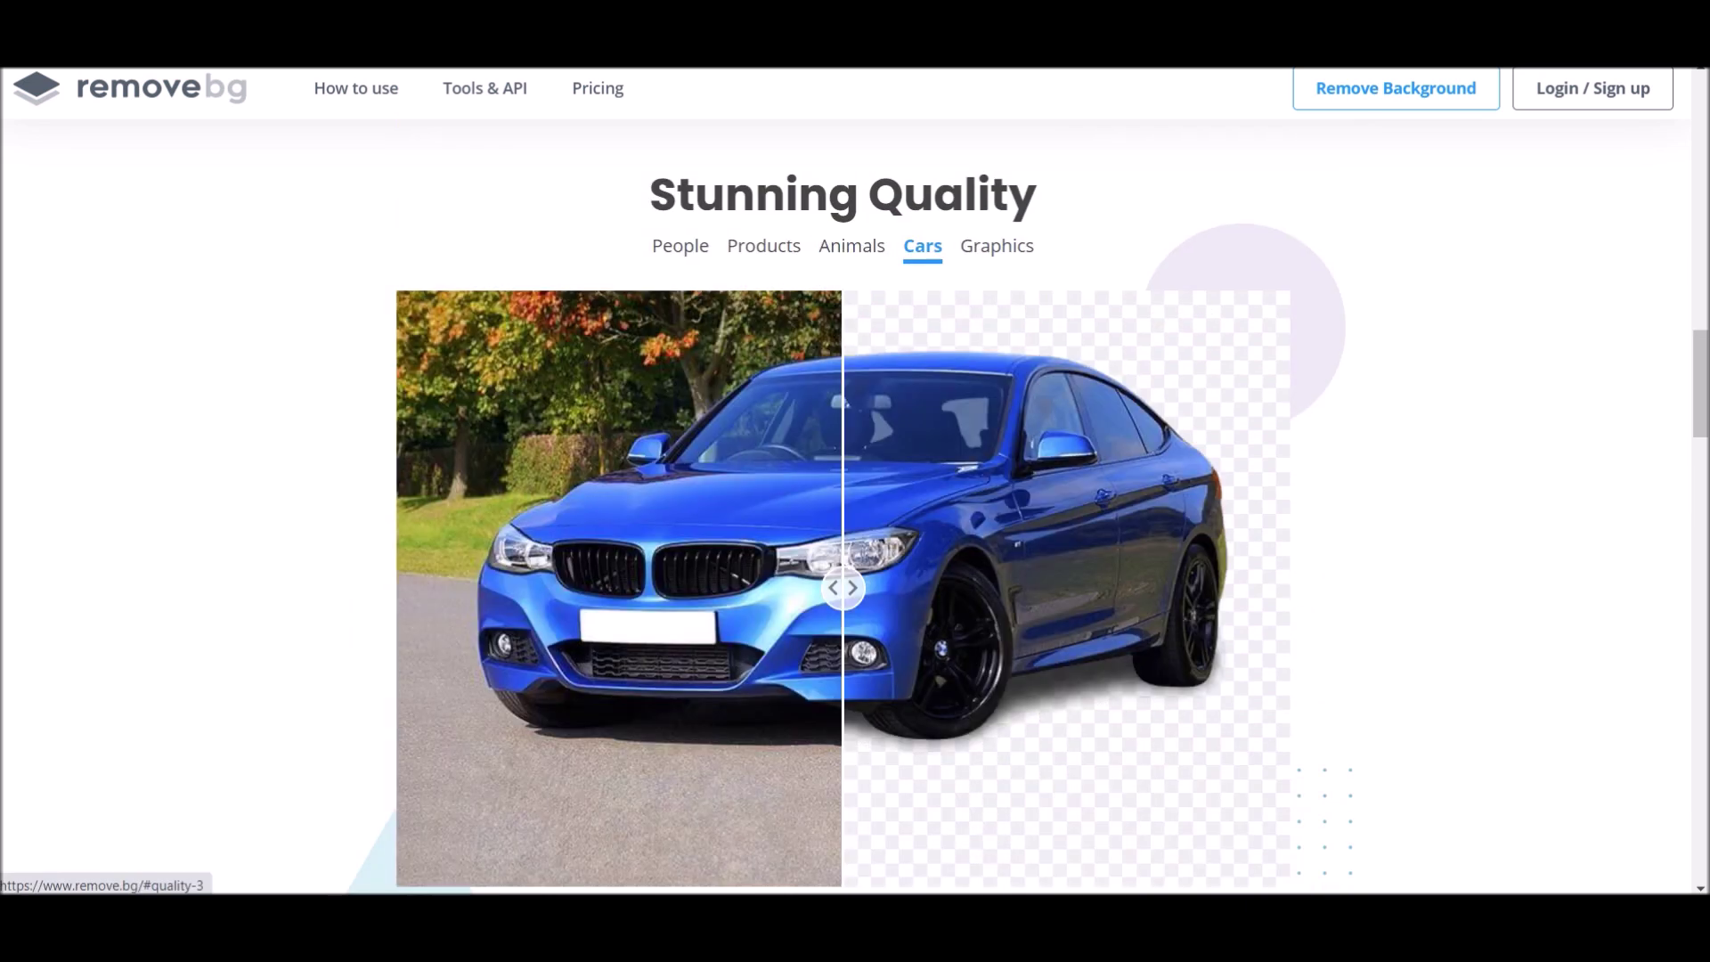
click(996, 246)
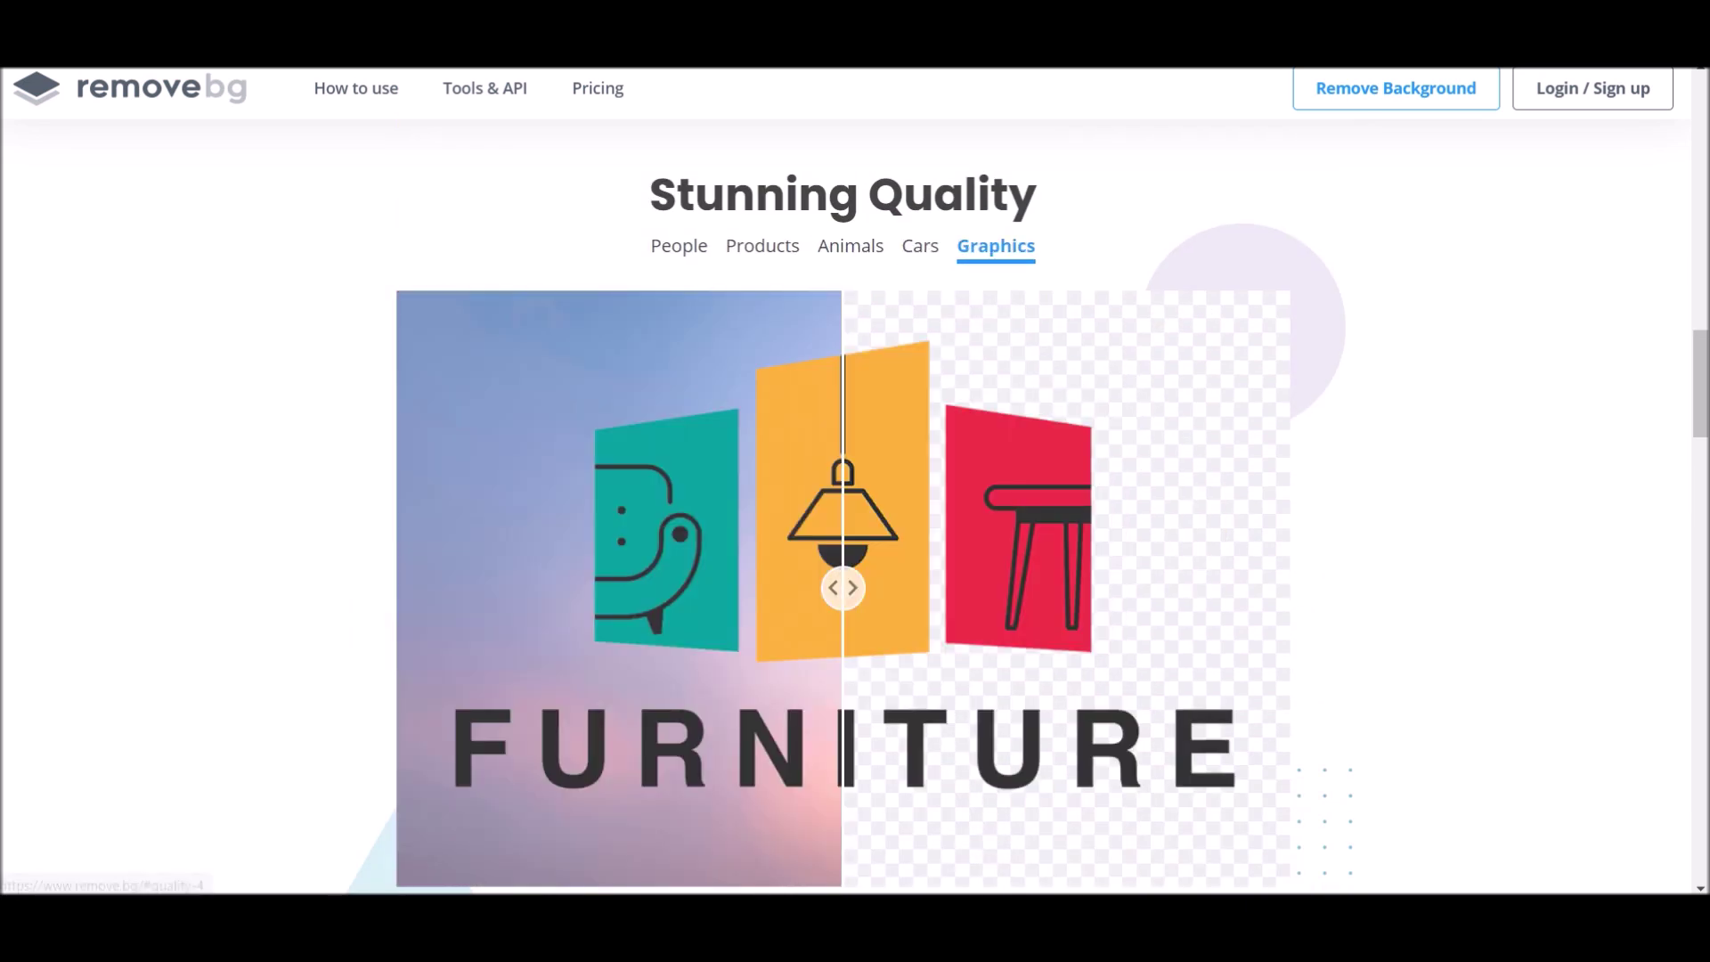
Review the rest of the homepage, covering the software workflow integrations, customer testimonials, blog and footer links
scroll(997, 246, down, 5)
scroll(855, 481, down, 9)
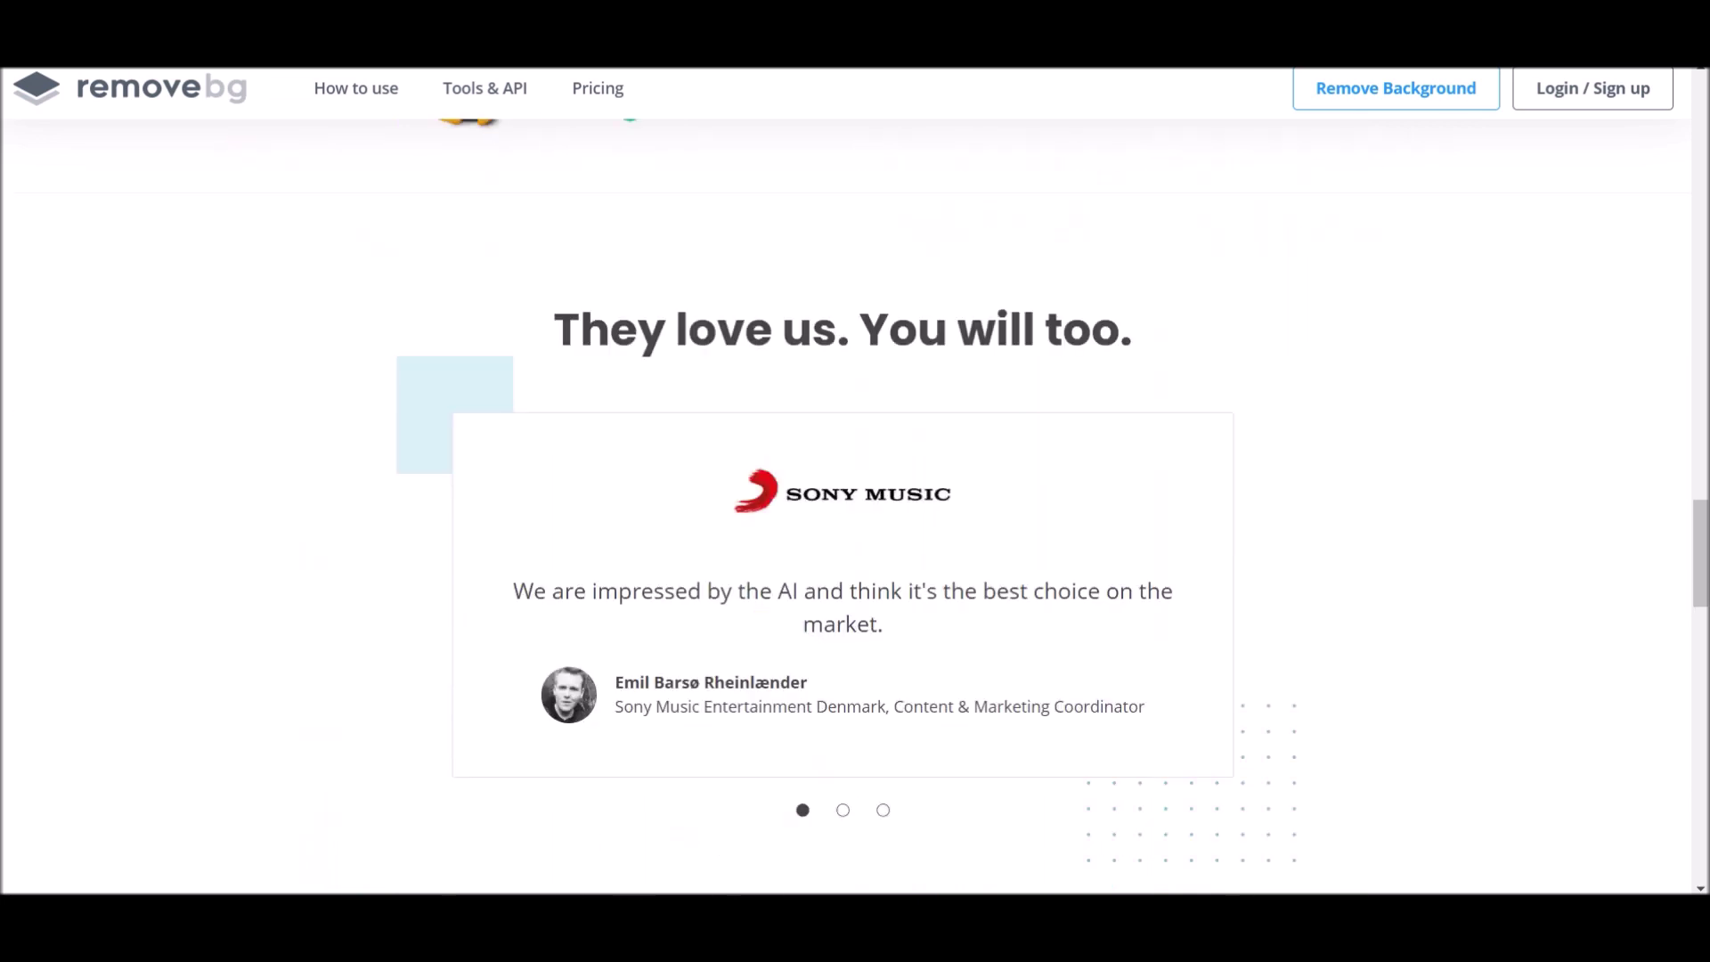
scroll(855, 481, up, 7)
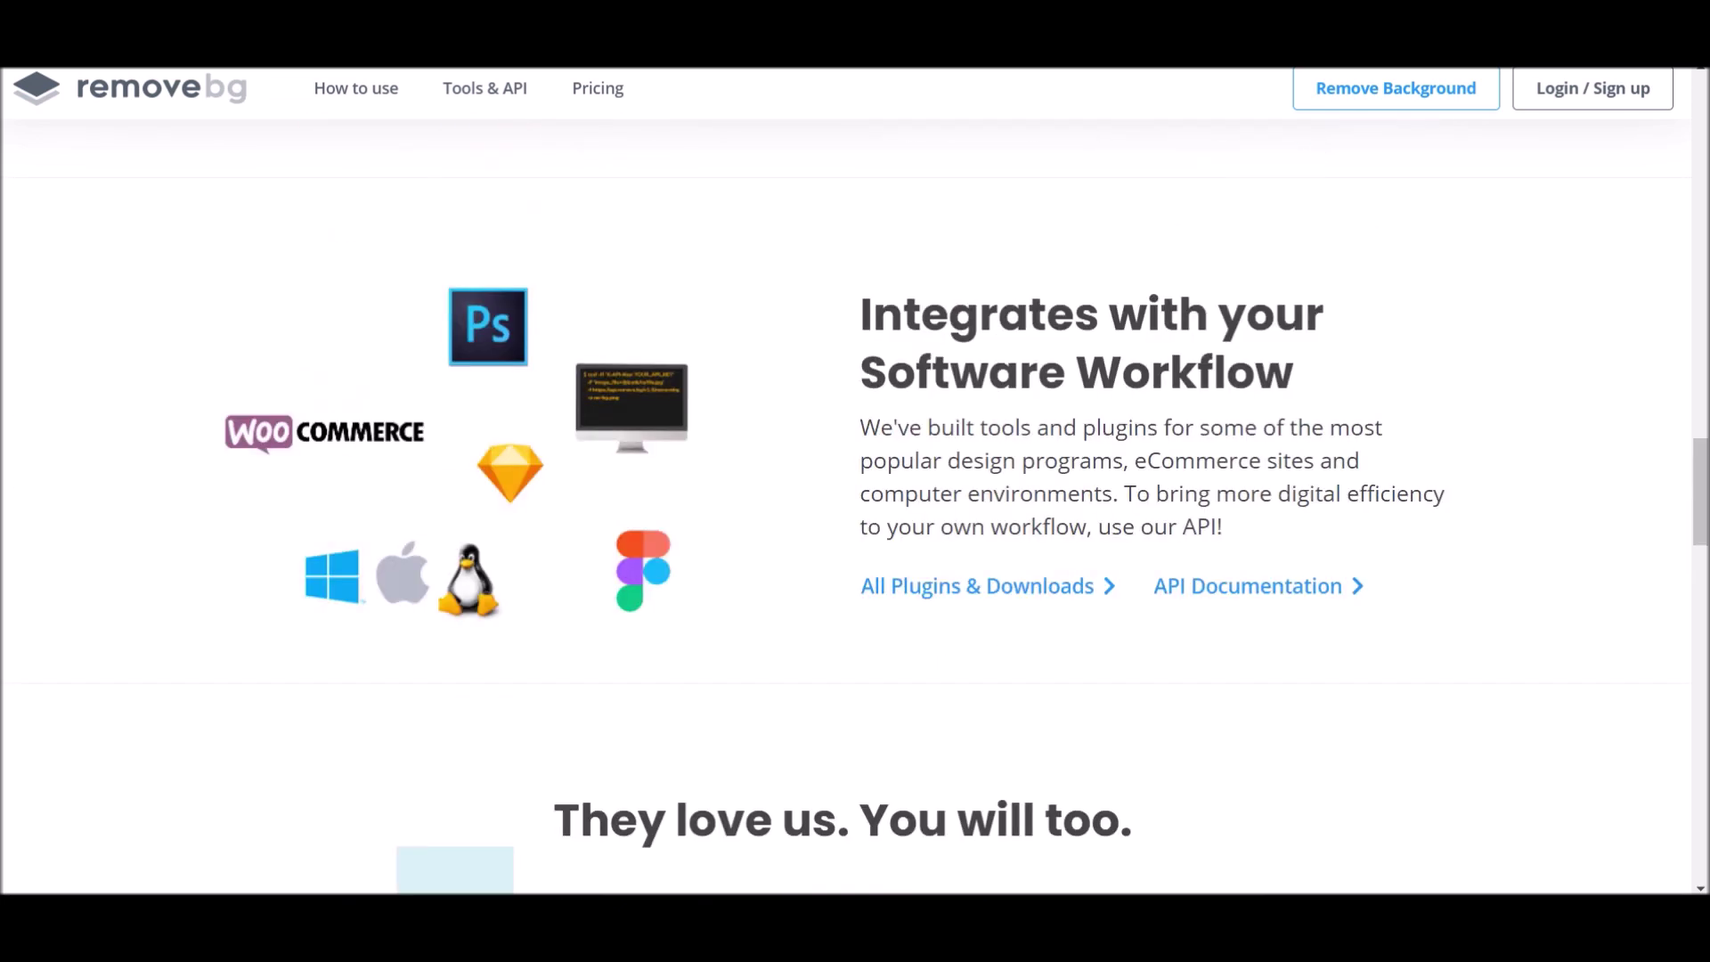
drag(860, 381, 1293, 445)
scroll(855, 481, down, 13)
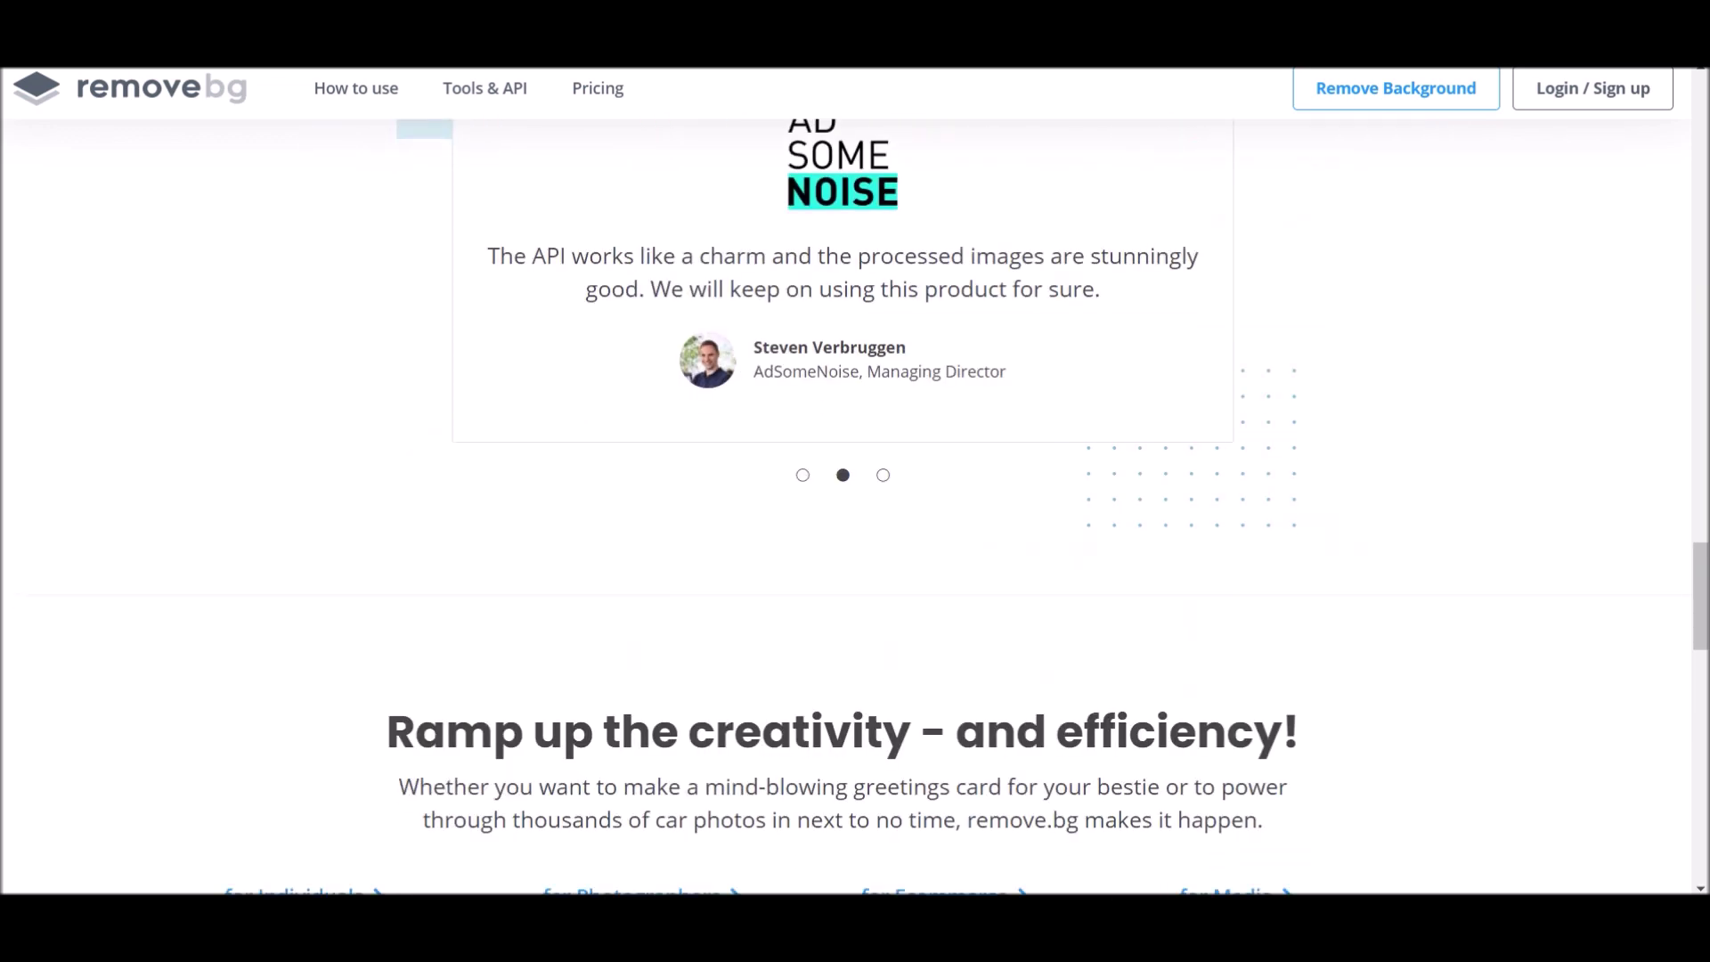
scroll(855, 481, down, 6)
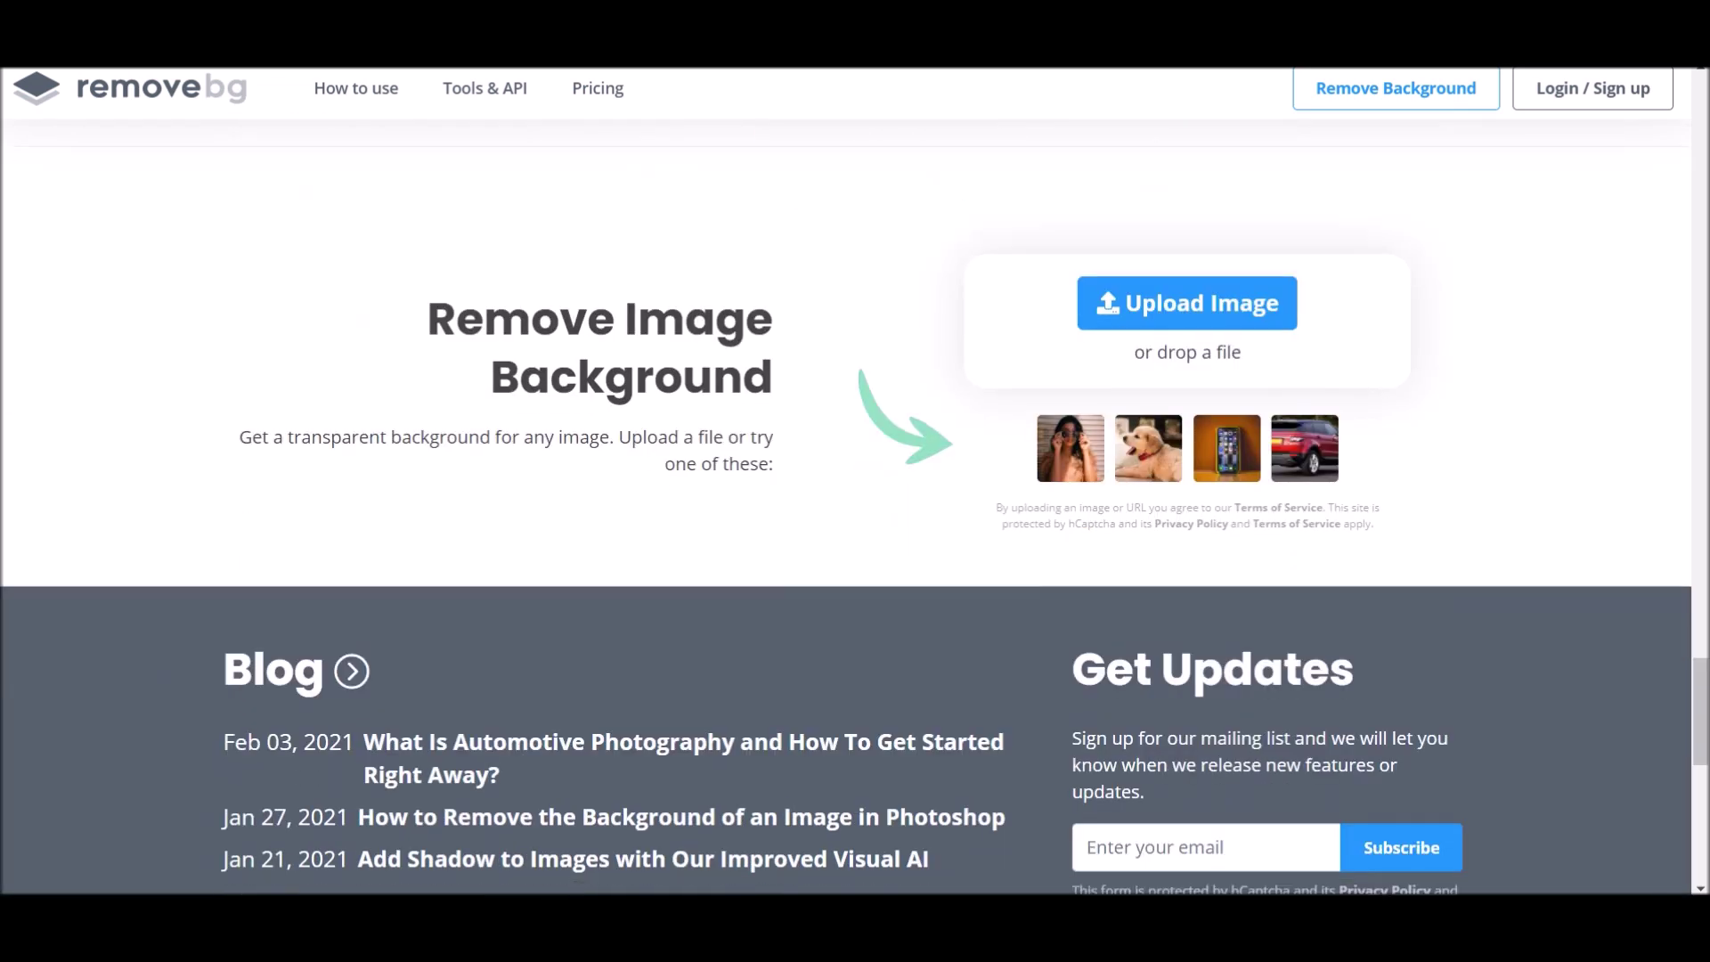
scroll(855, 481, down, 3)
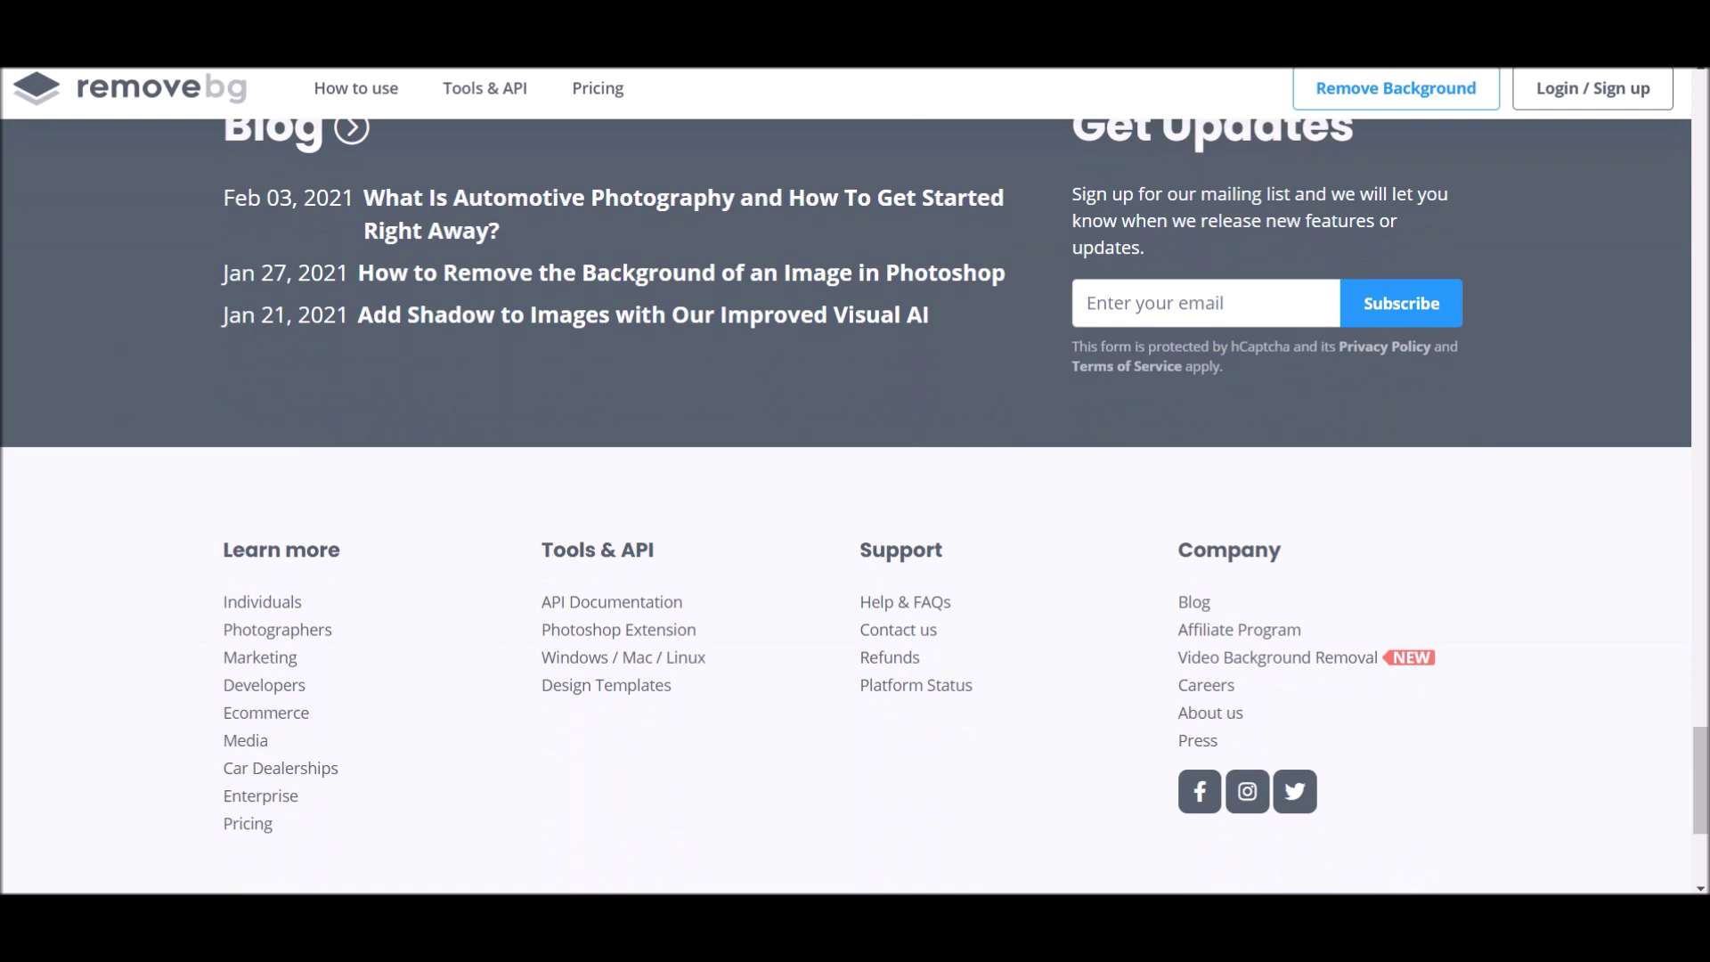
scroll(855, 481, down, 4)
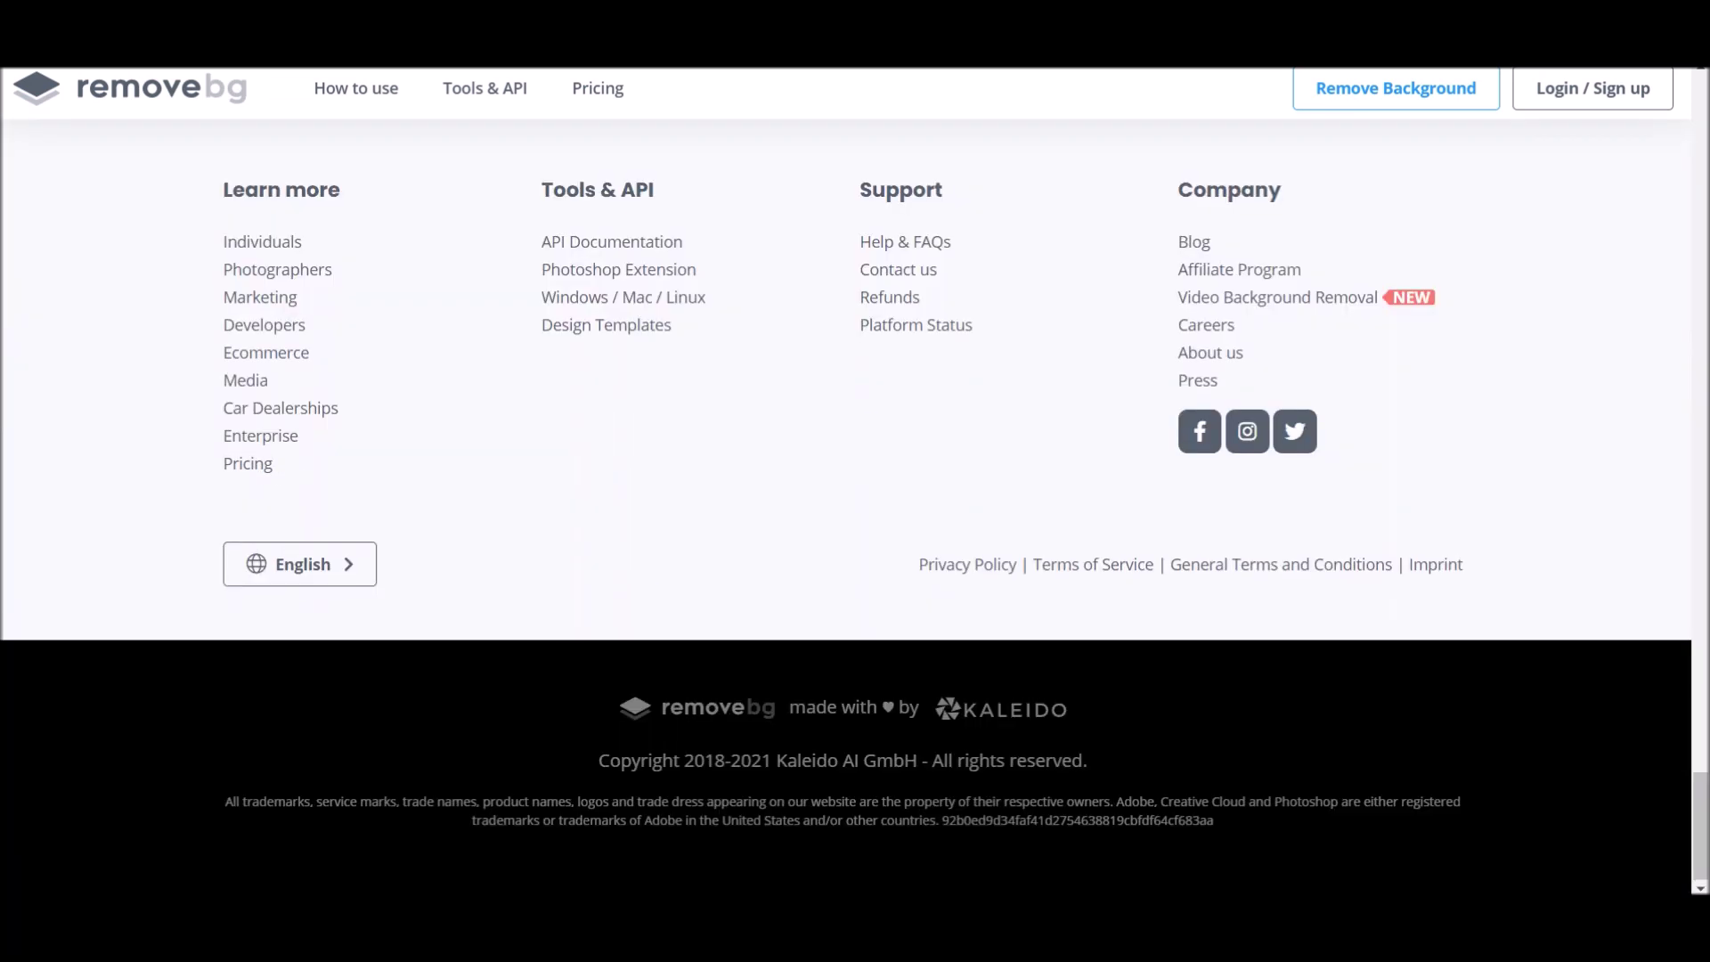
scroll(855, 481, up, 12)
scroll(855, 481, up, 15)
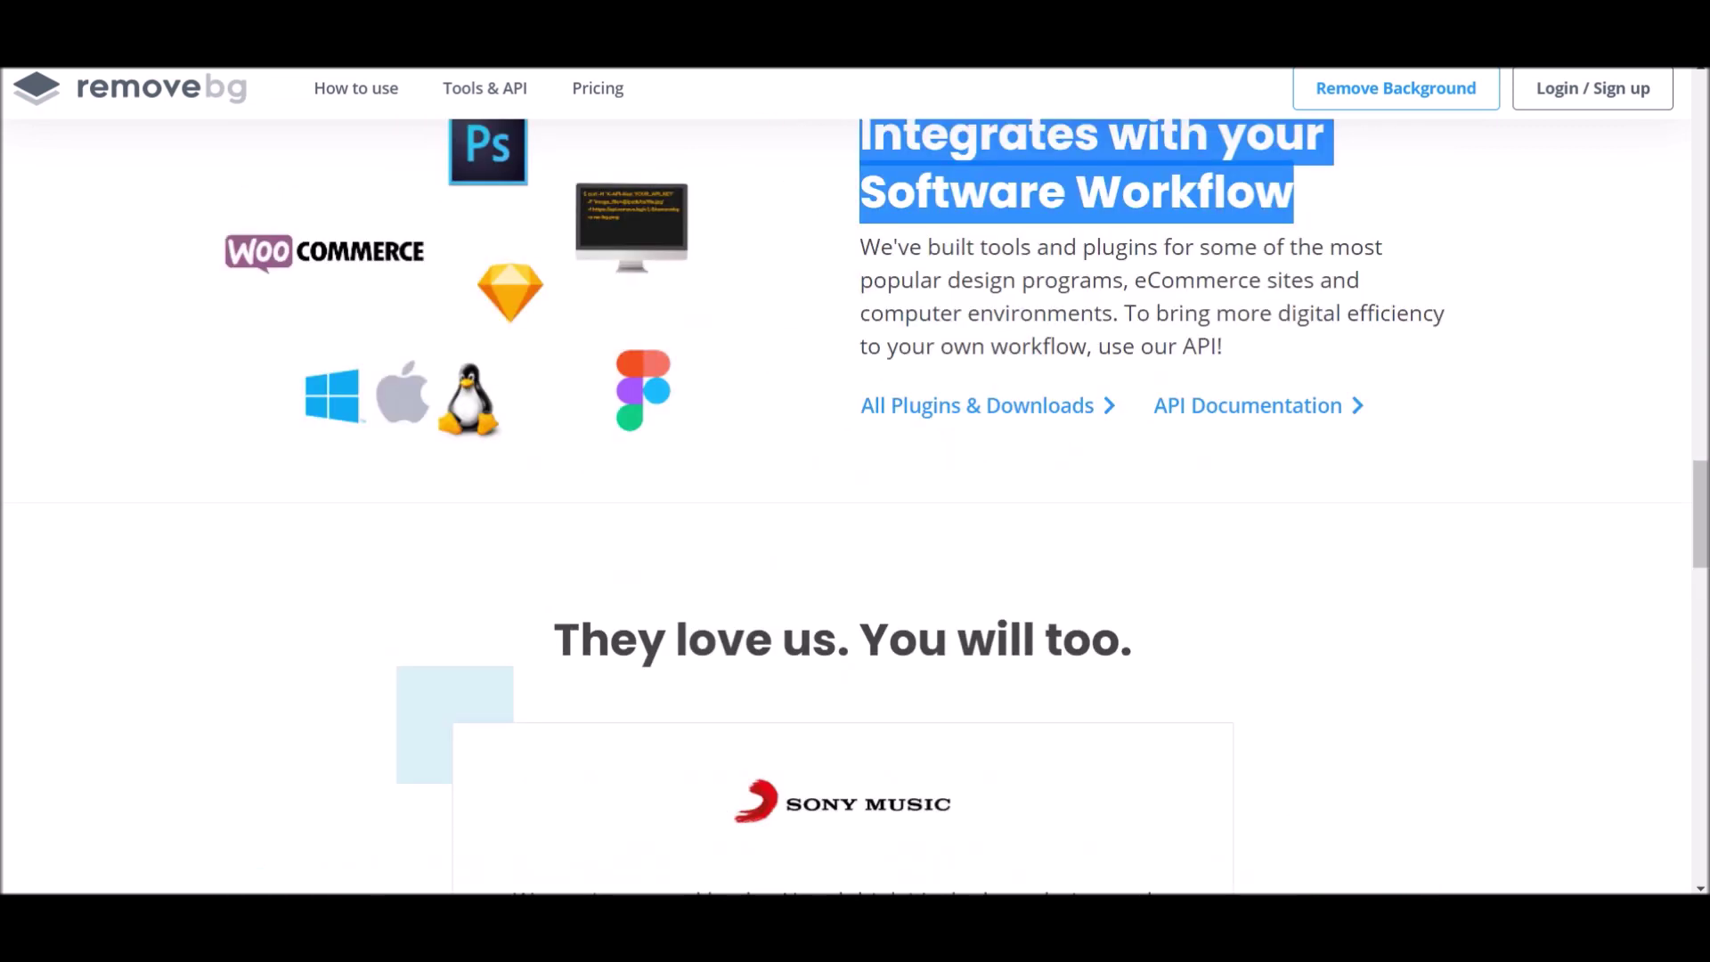
scroll(855, 481, up, 6)
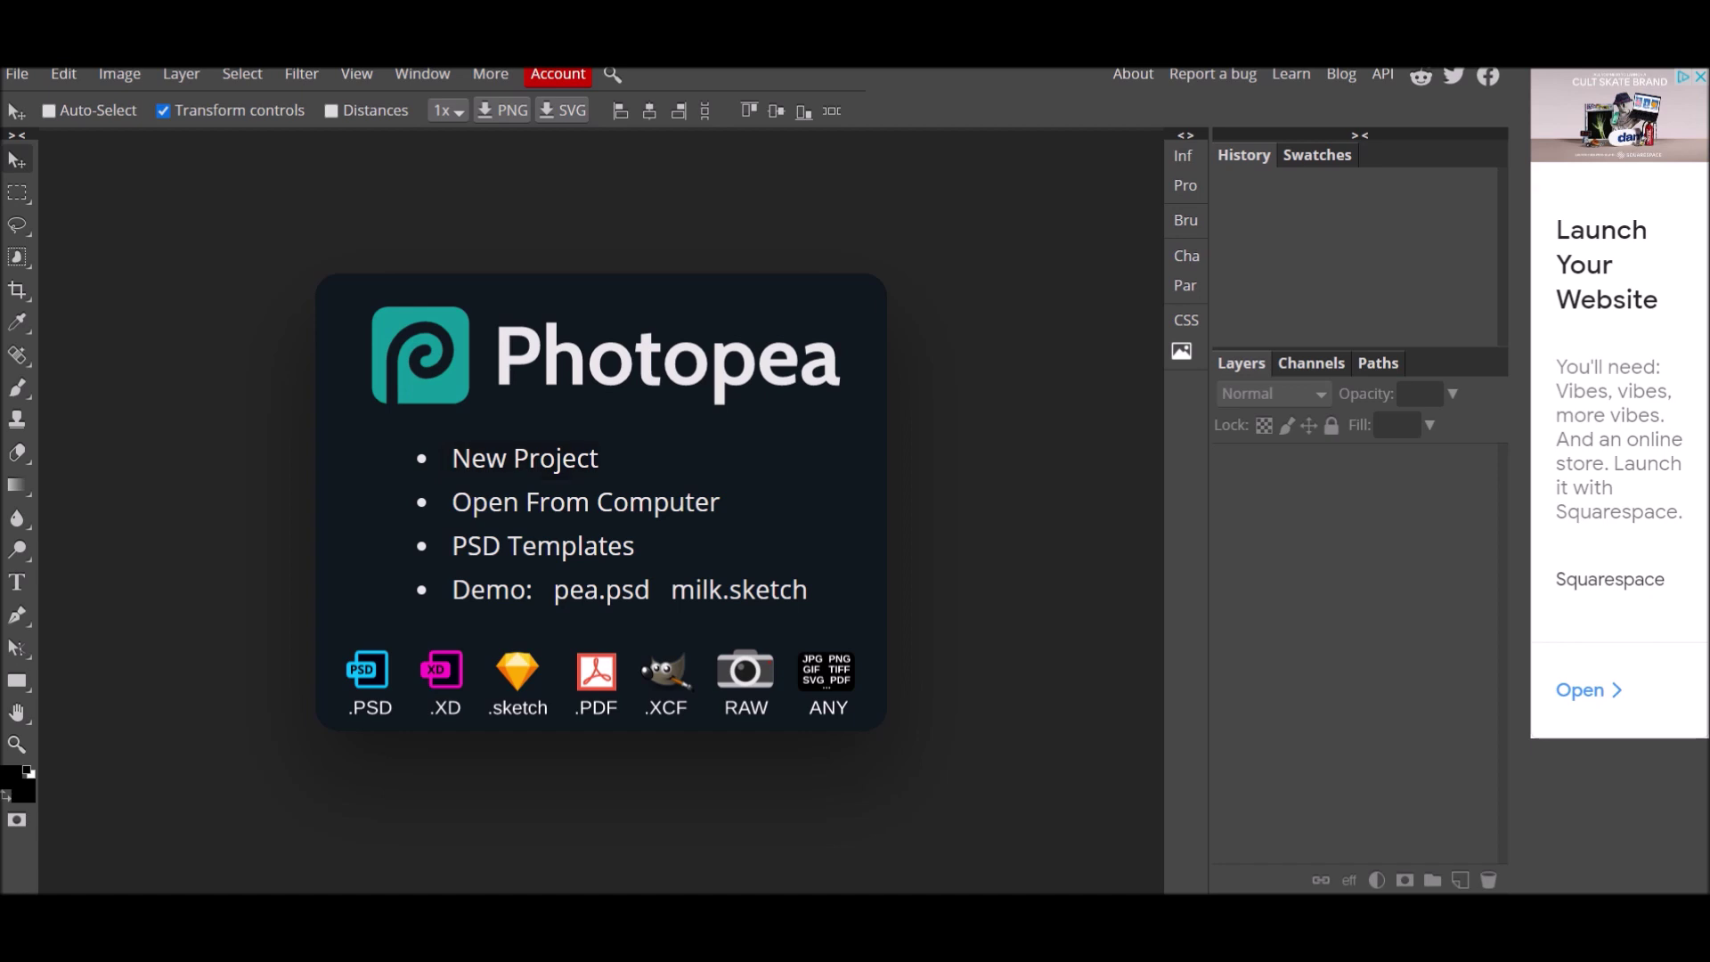
Switch to Photopea, start a new project and set its background to Transparent
click(524, 458)
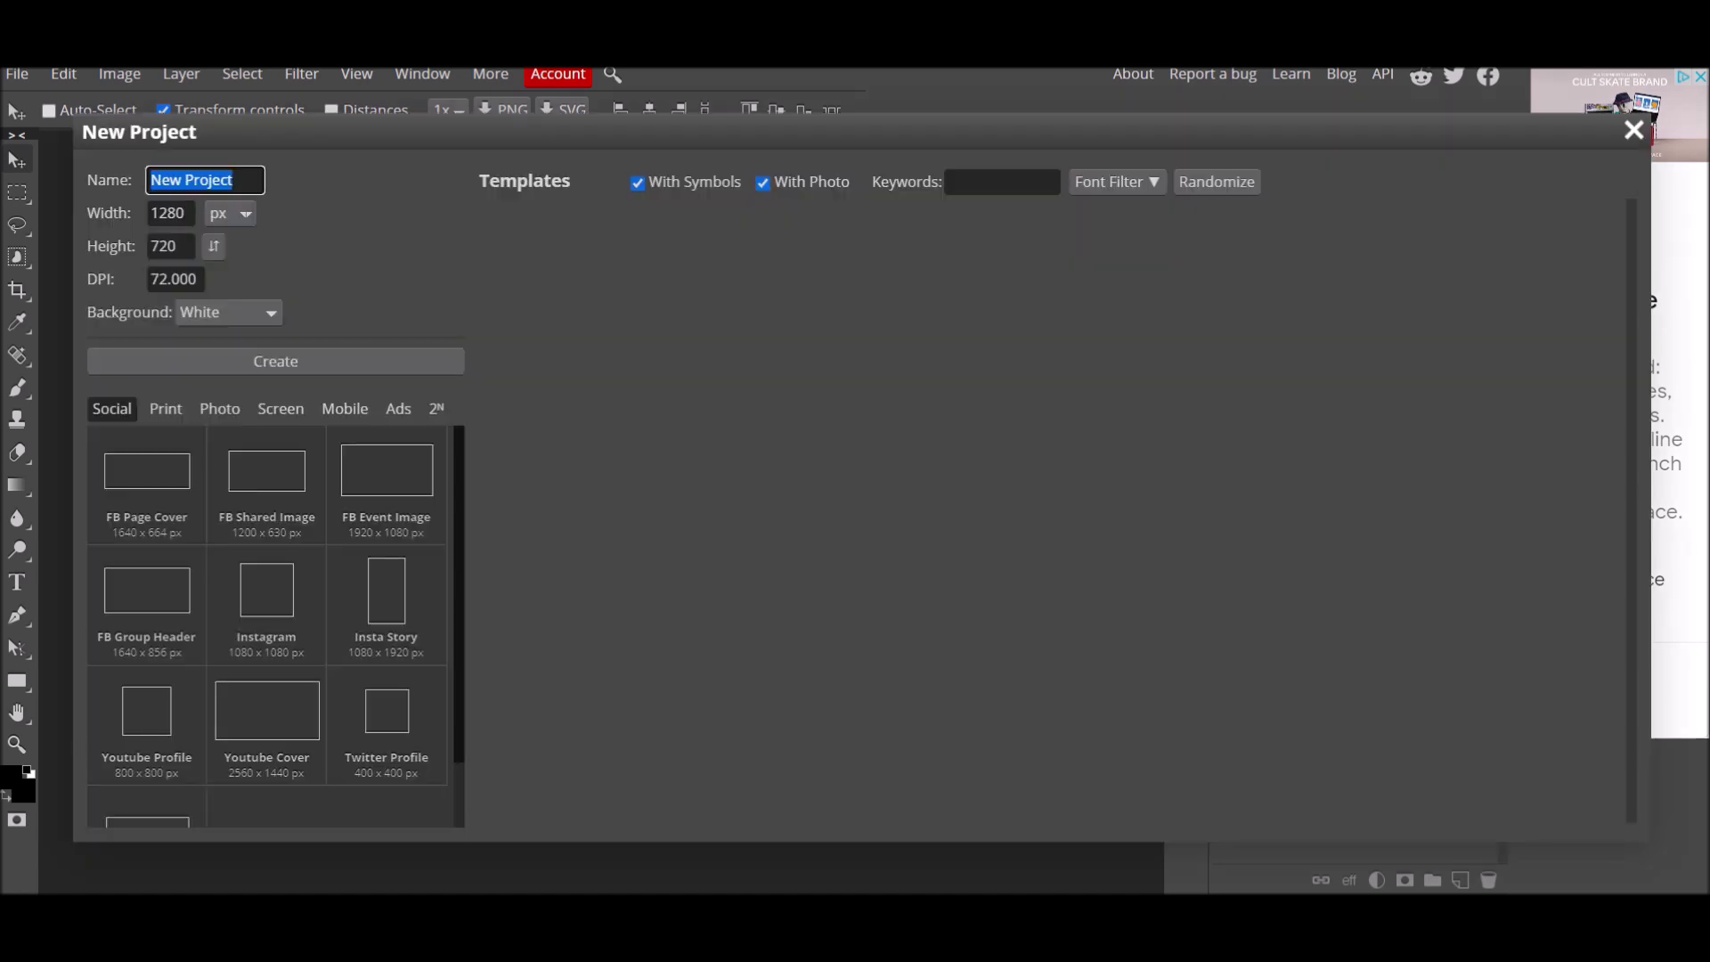
click(229, 312)
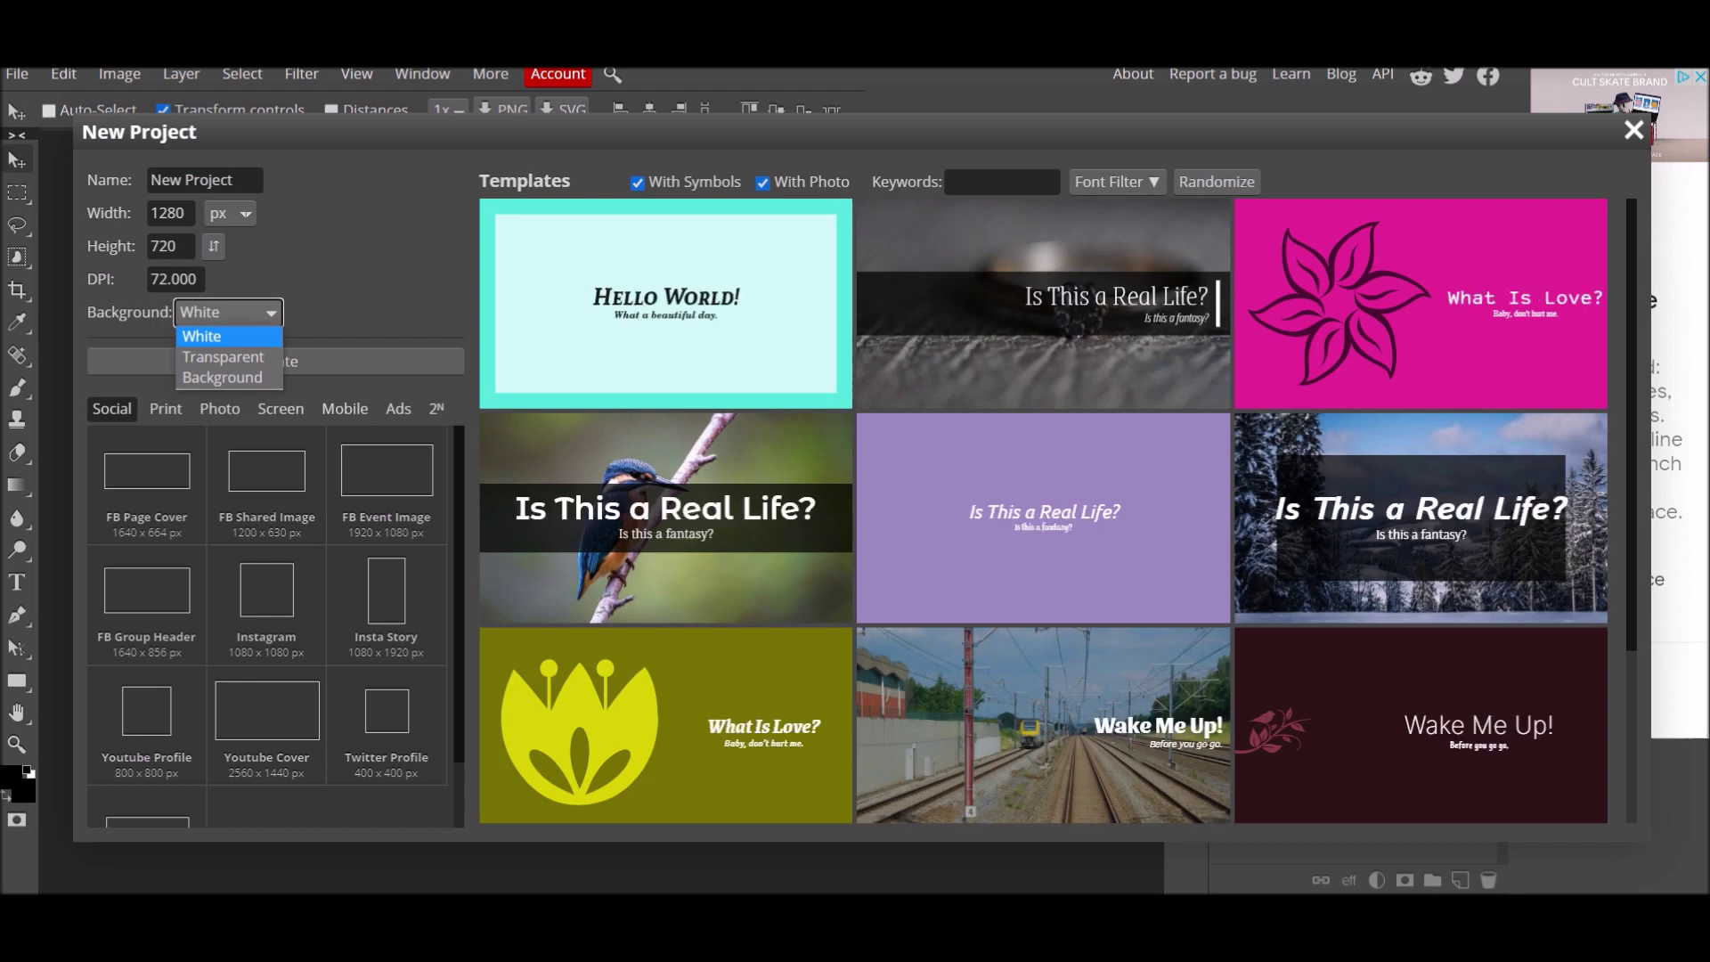
click(222, 356)
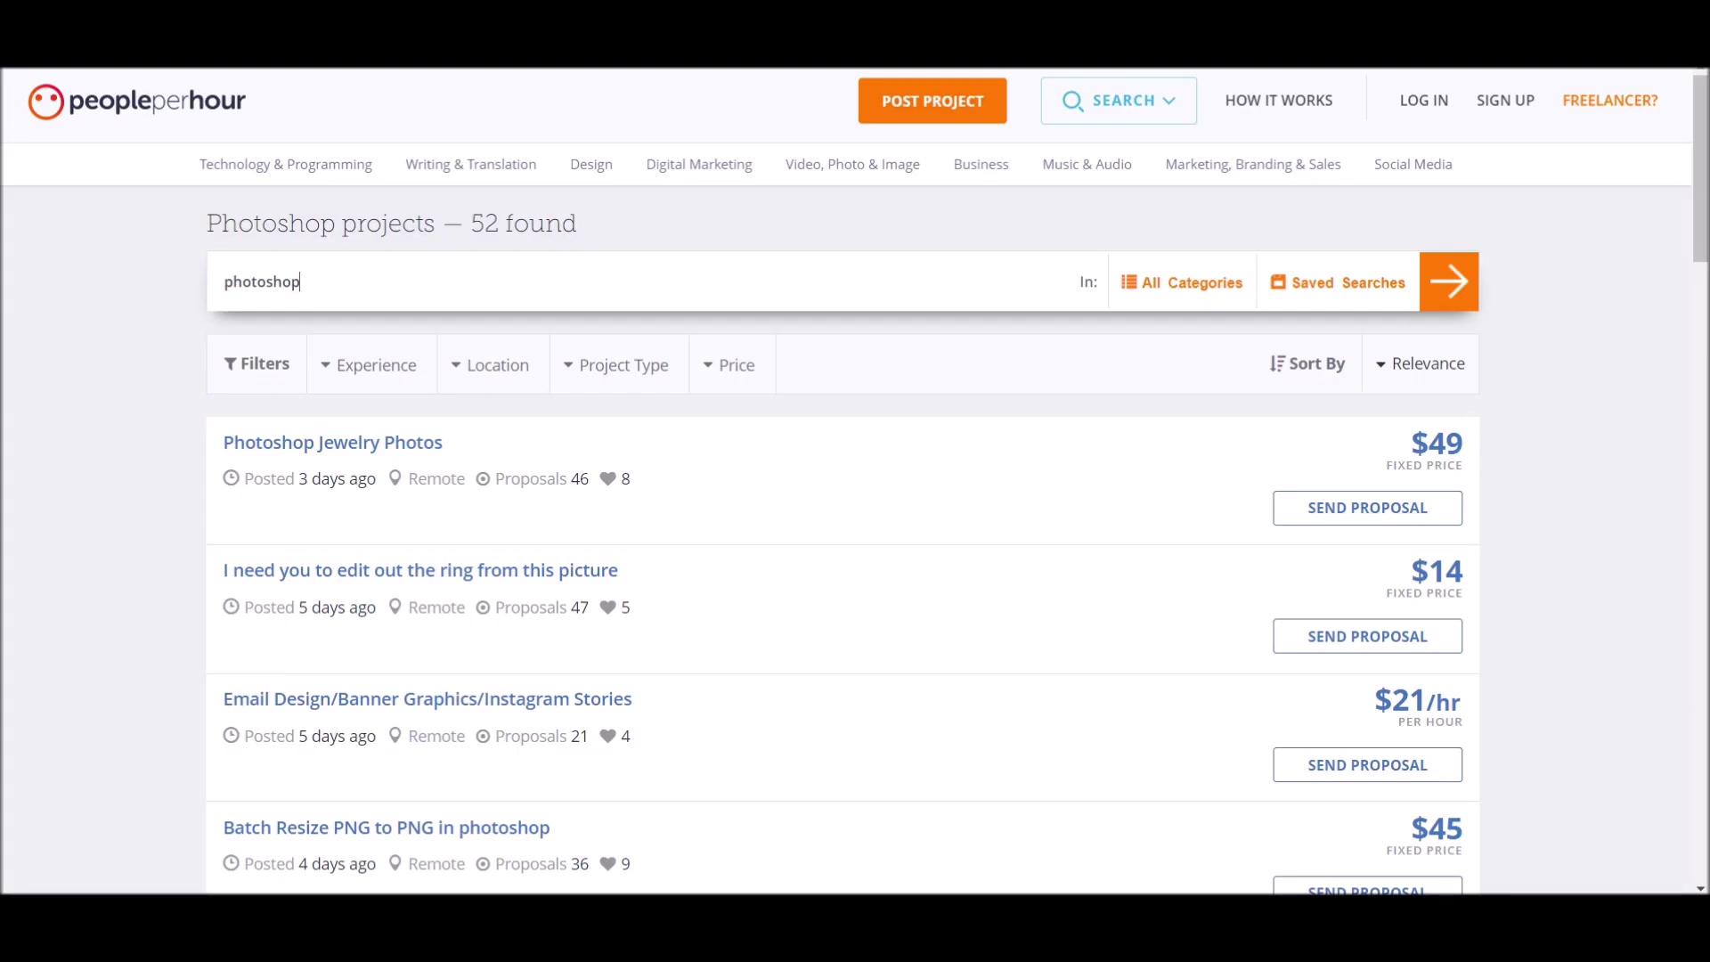
Look through the Social size presets offered for the new project
scroll(843, 535, down, 2)
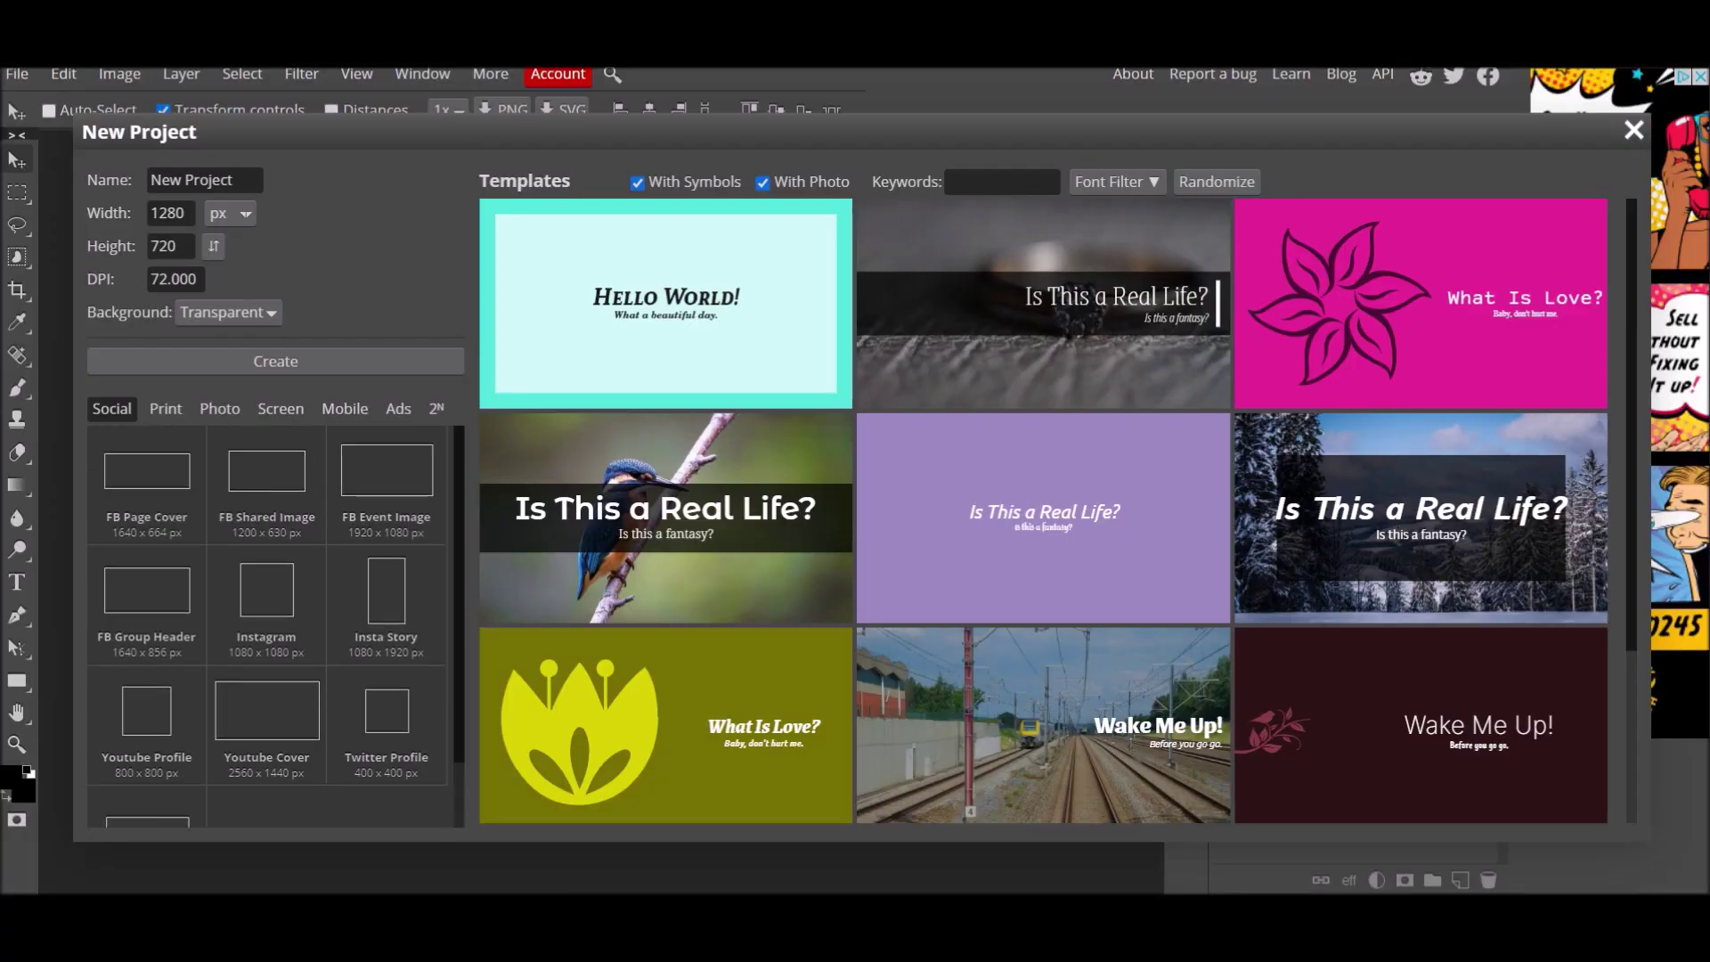
scroll(277, 624, down, 1)
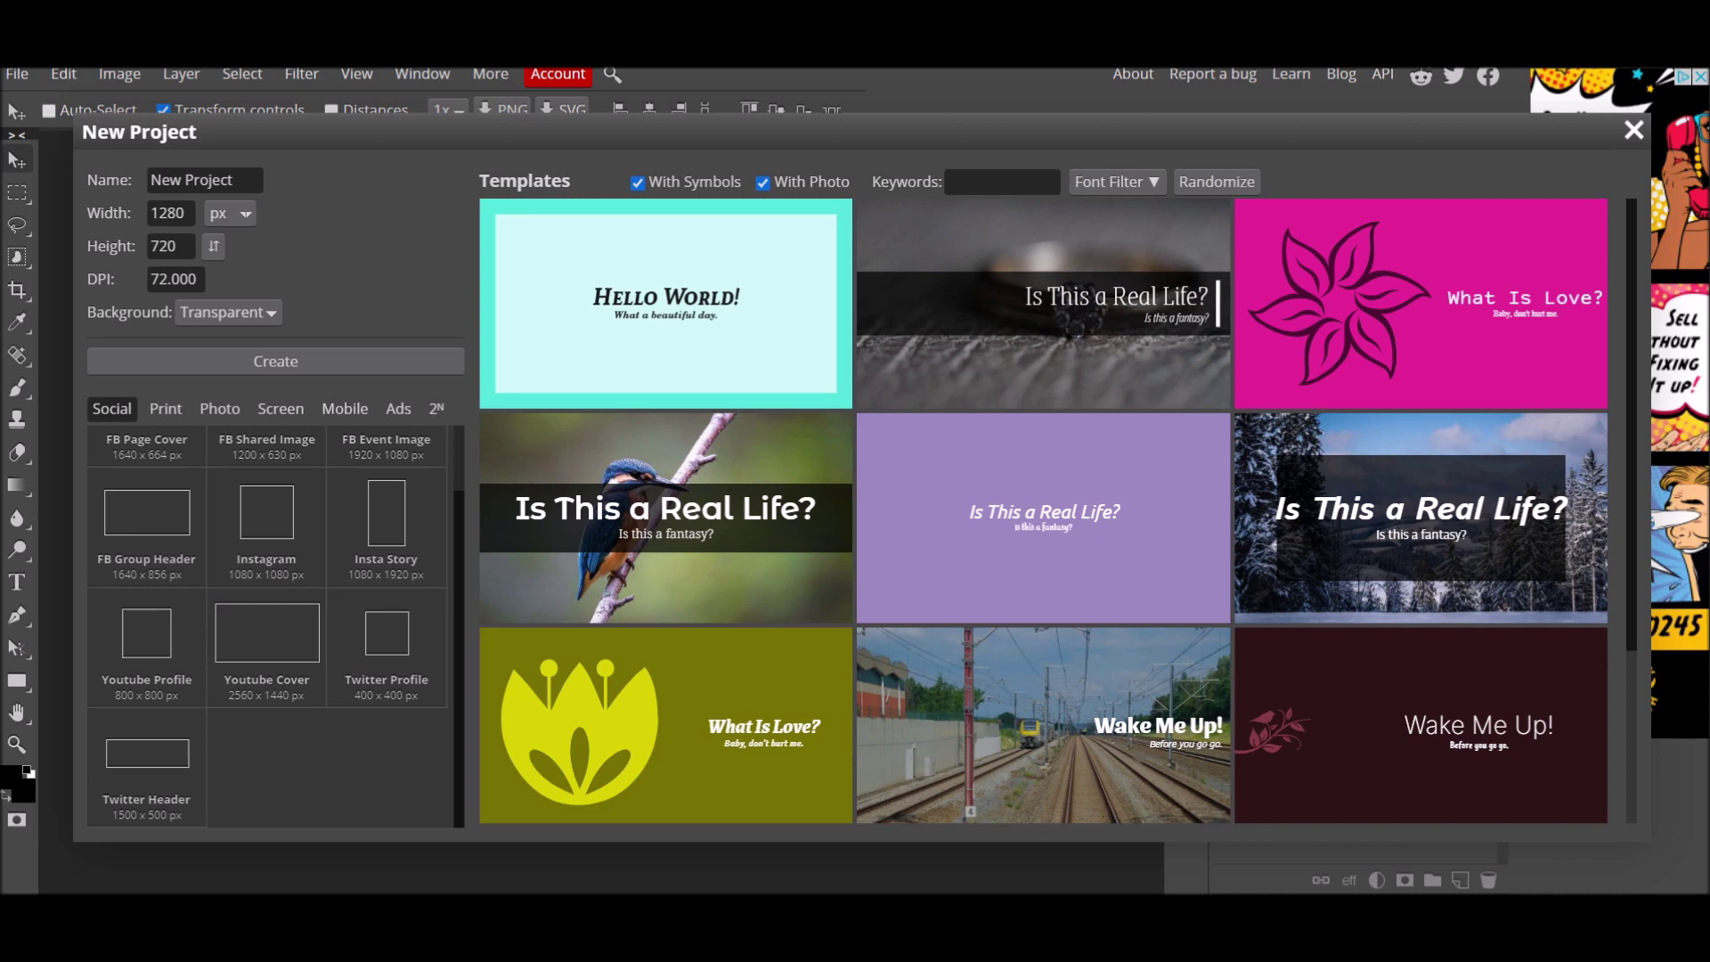
scroll(276, 623, up, 1)
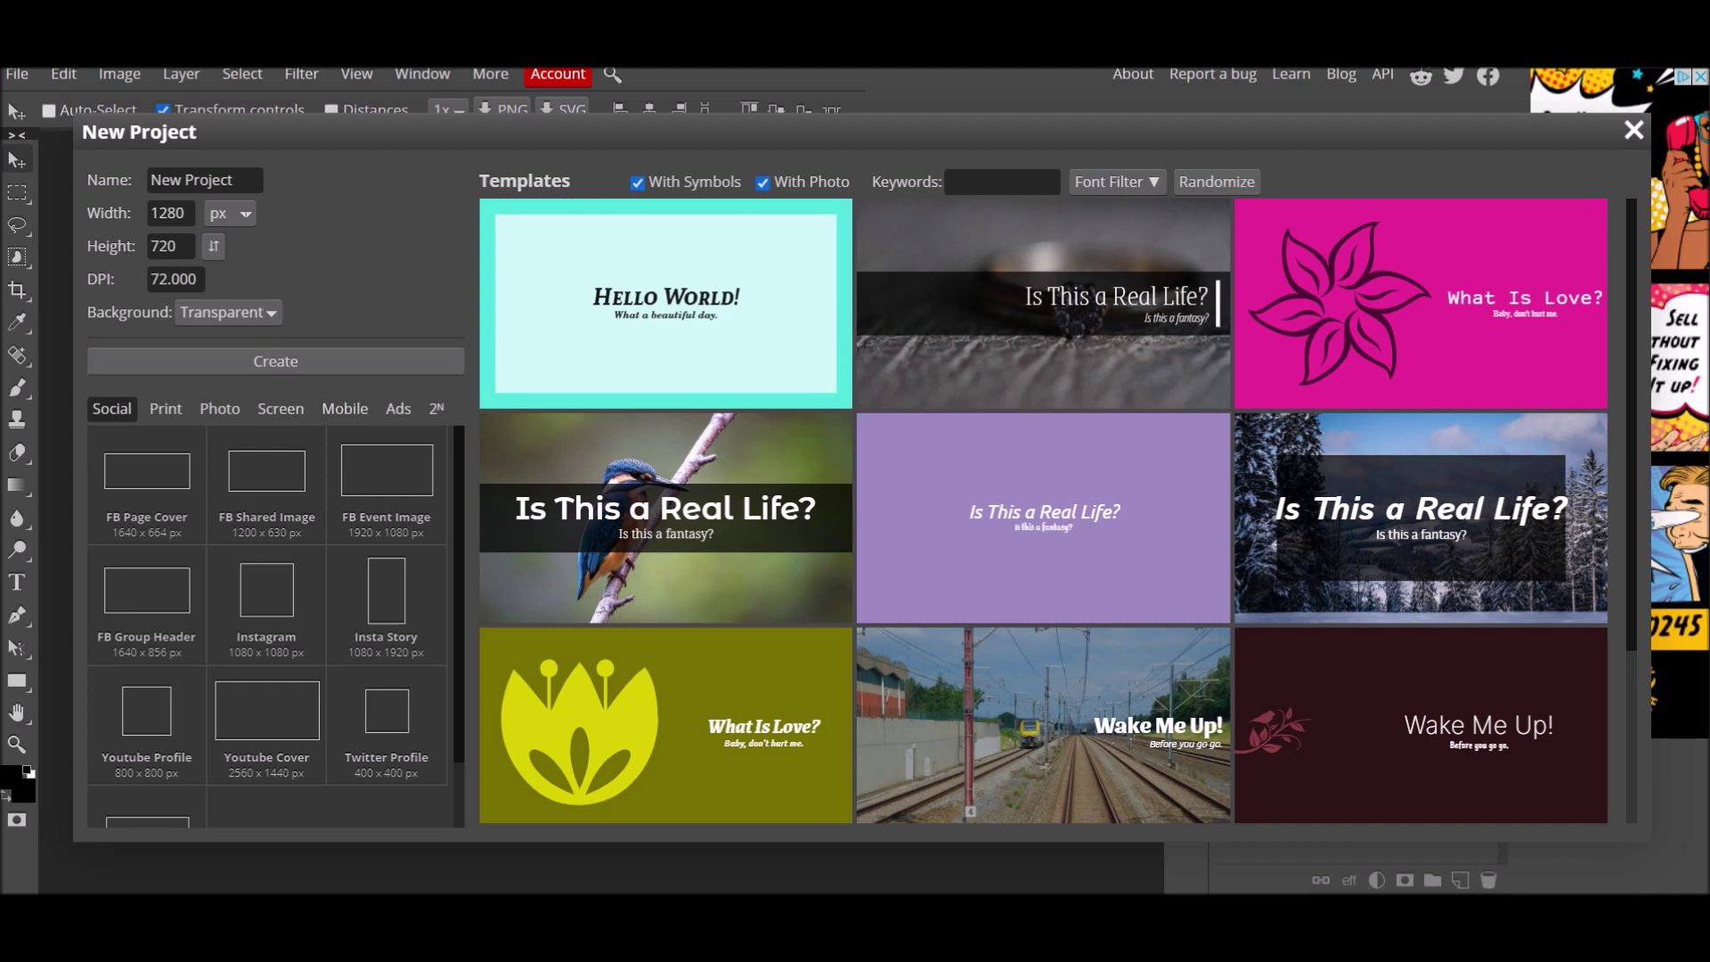
Compare the White and Transparent background options, keep Transparent and create the project
click(228, 312)
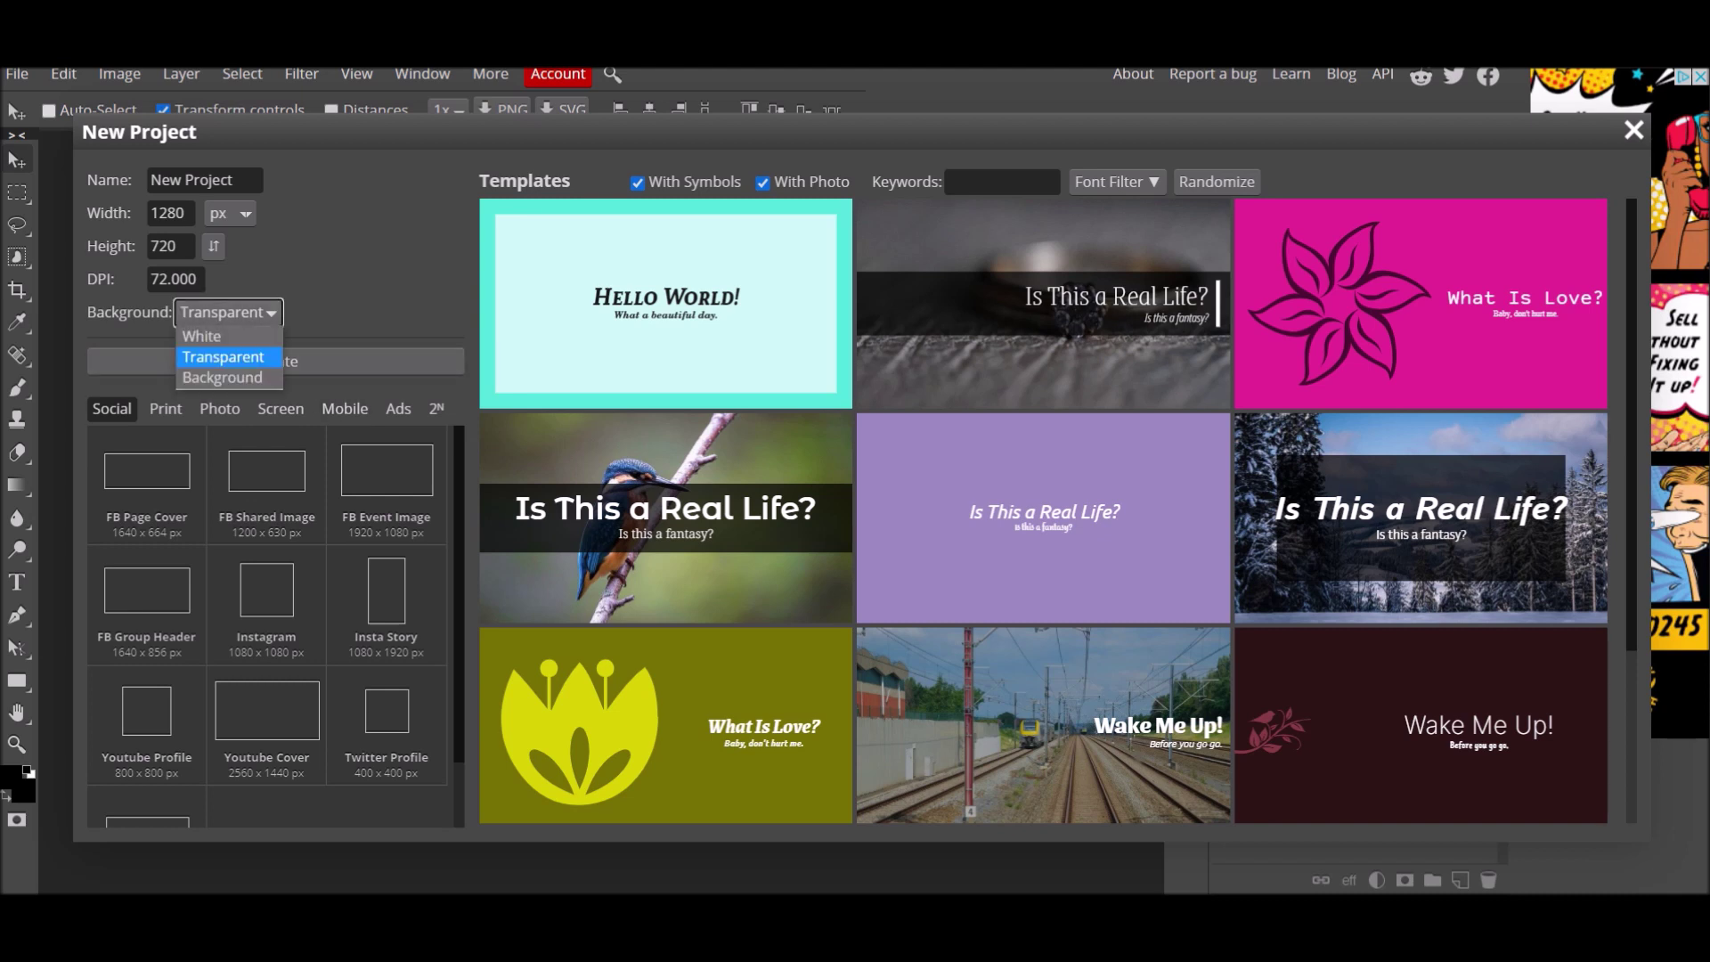
key(Up)
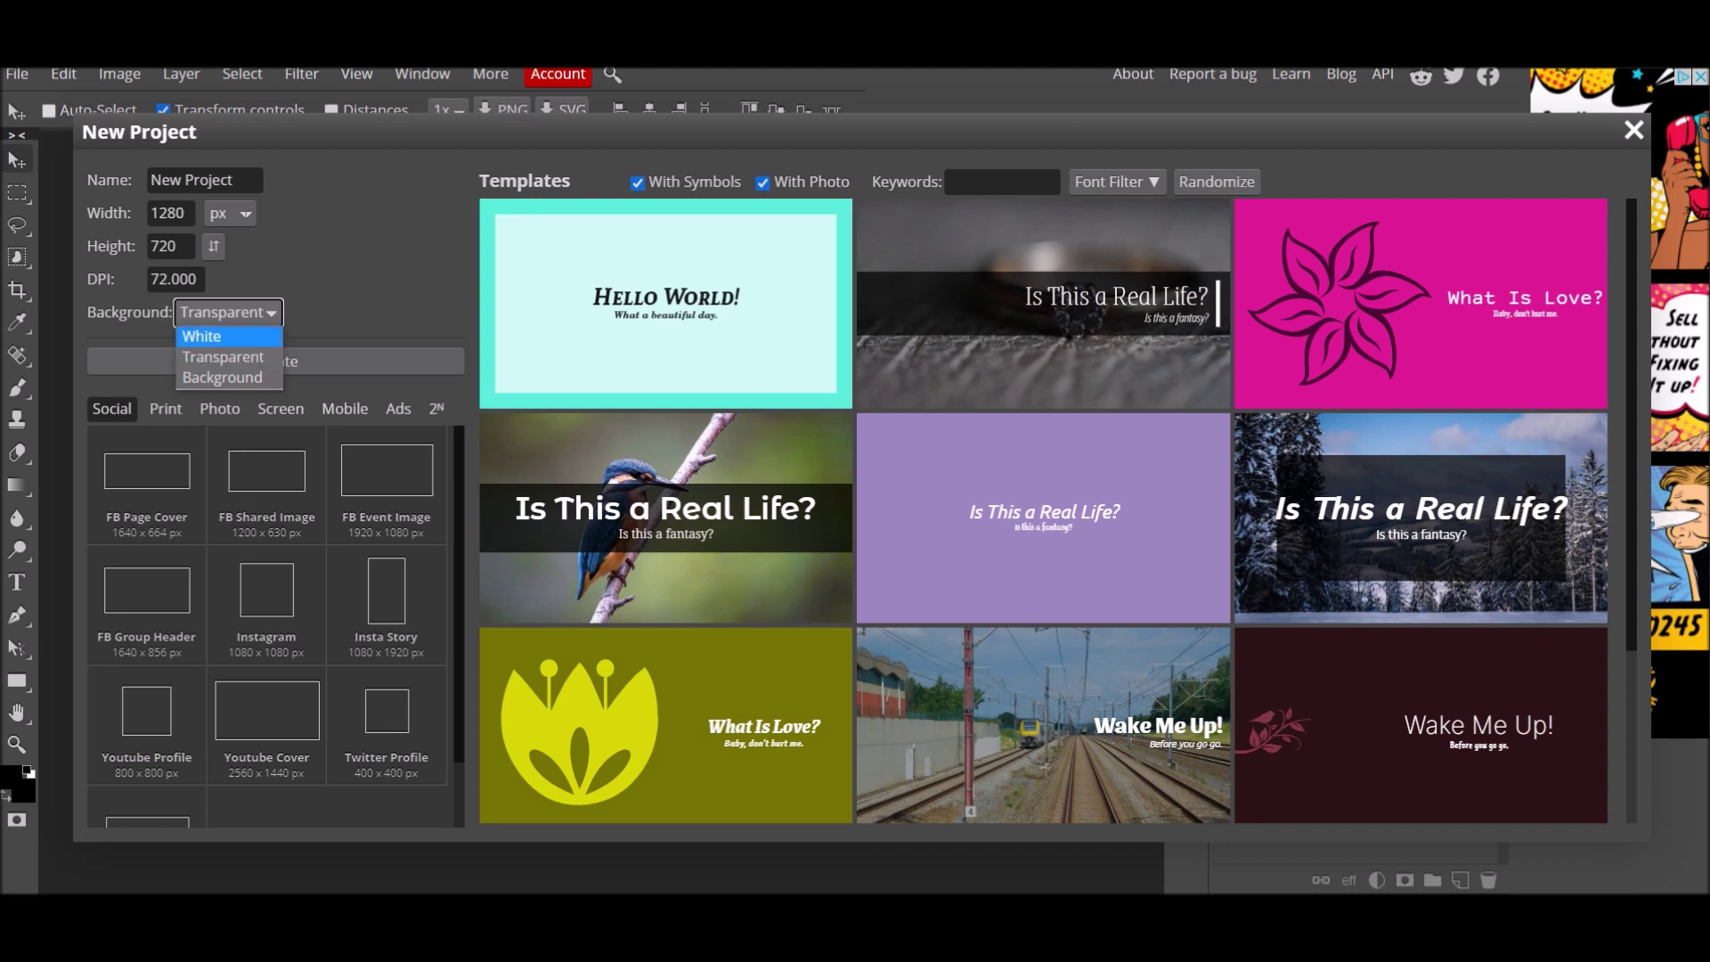
key(Down)
key(Up)
key(Down)
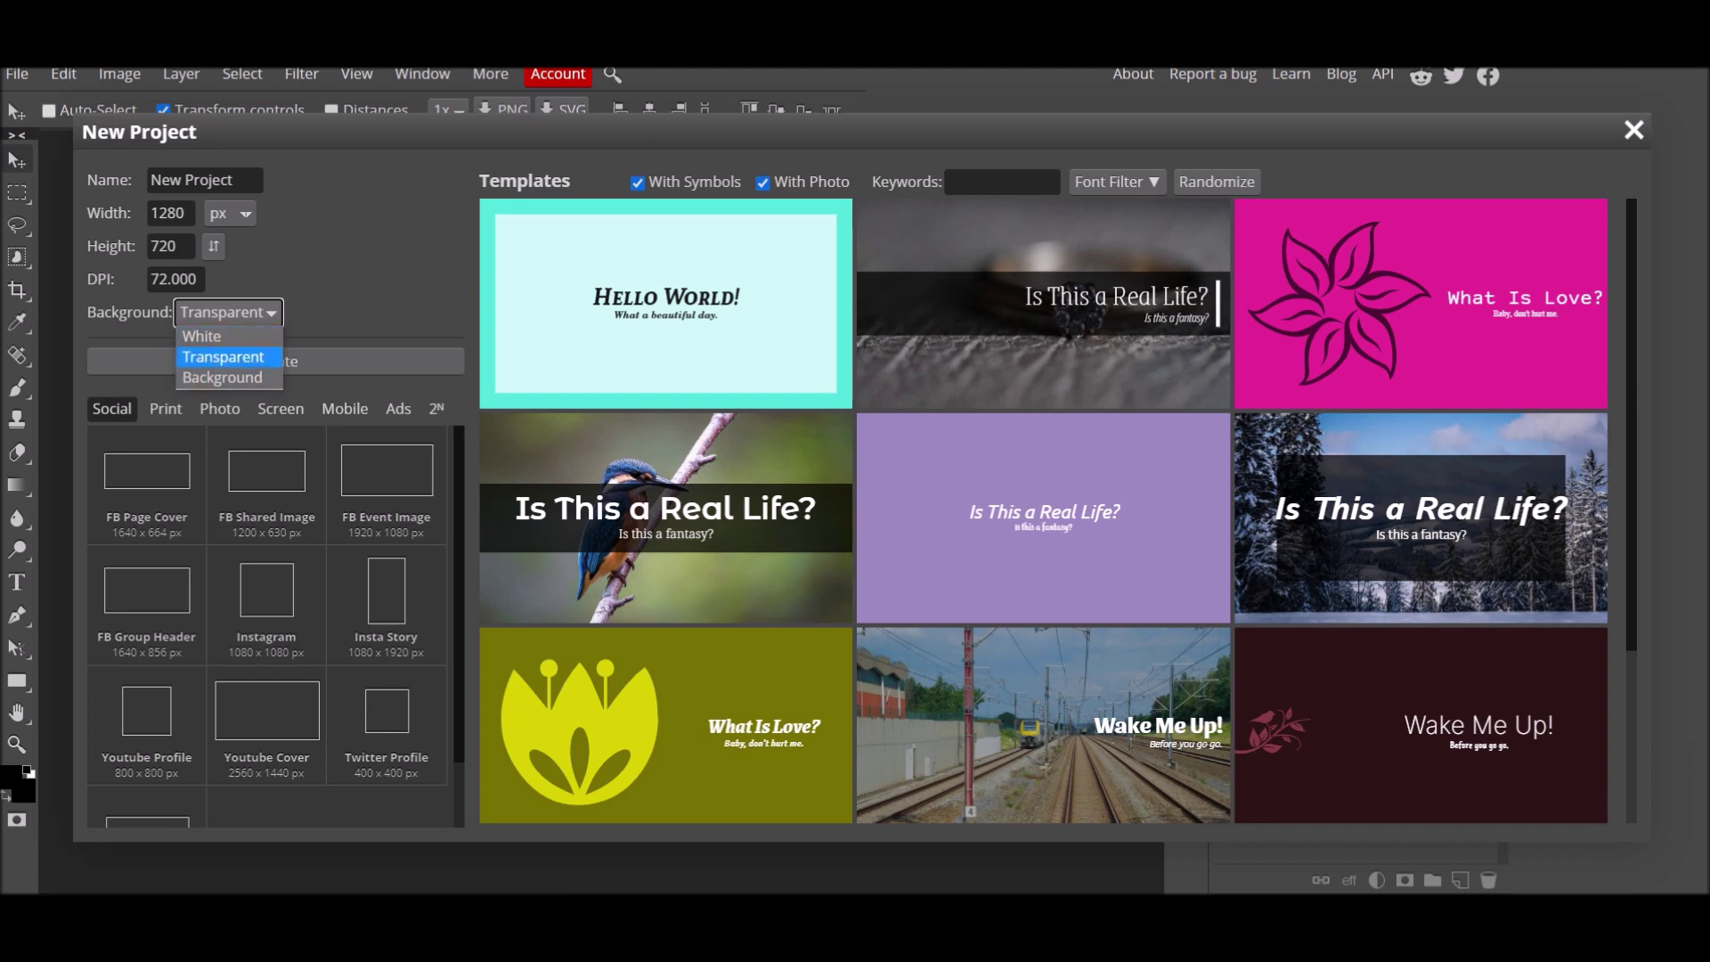
key(Return)
key(Tab)
key(Return)
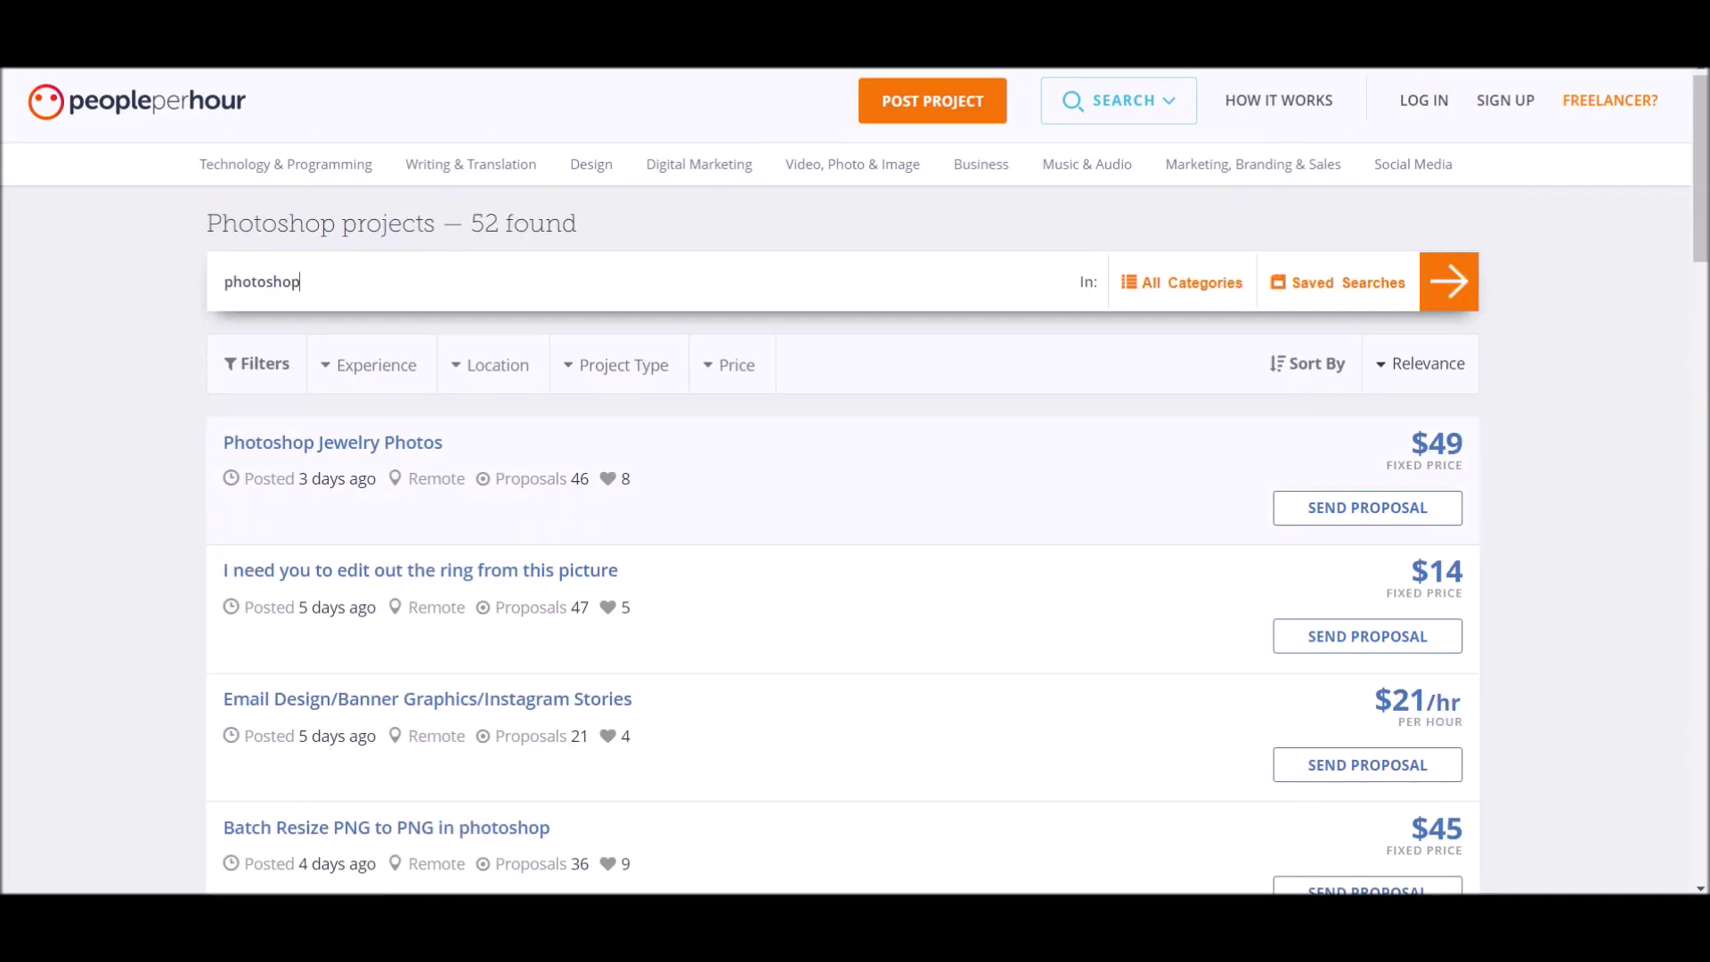
Switch to PeoplePerHour and browse the Photoshop project listings with their prices and proposal numbers
scroll(843, 535, down, 5)
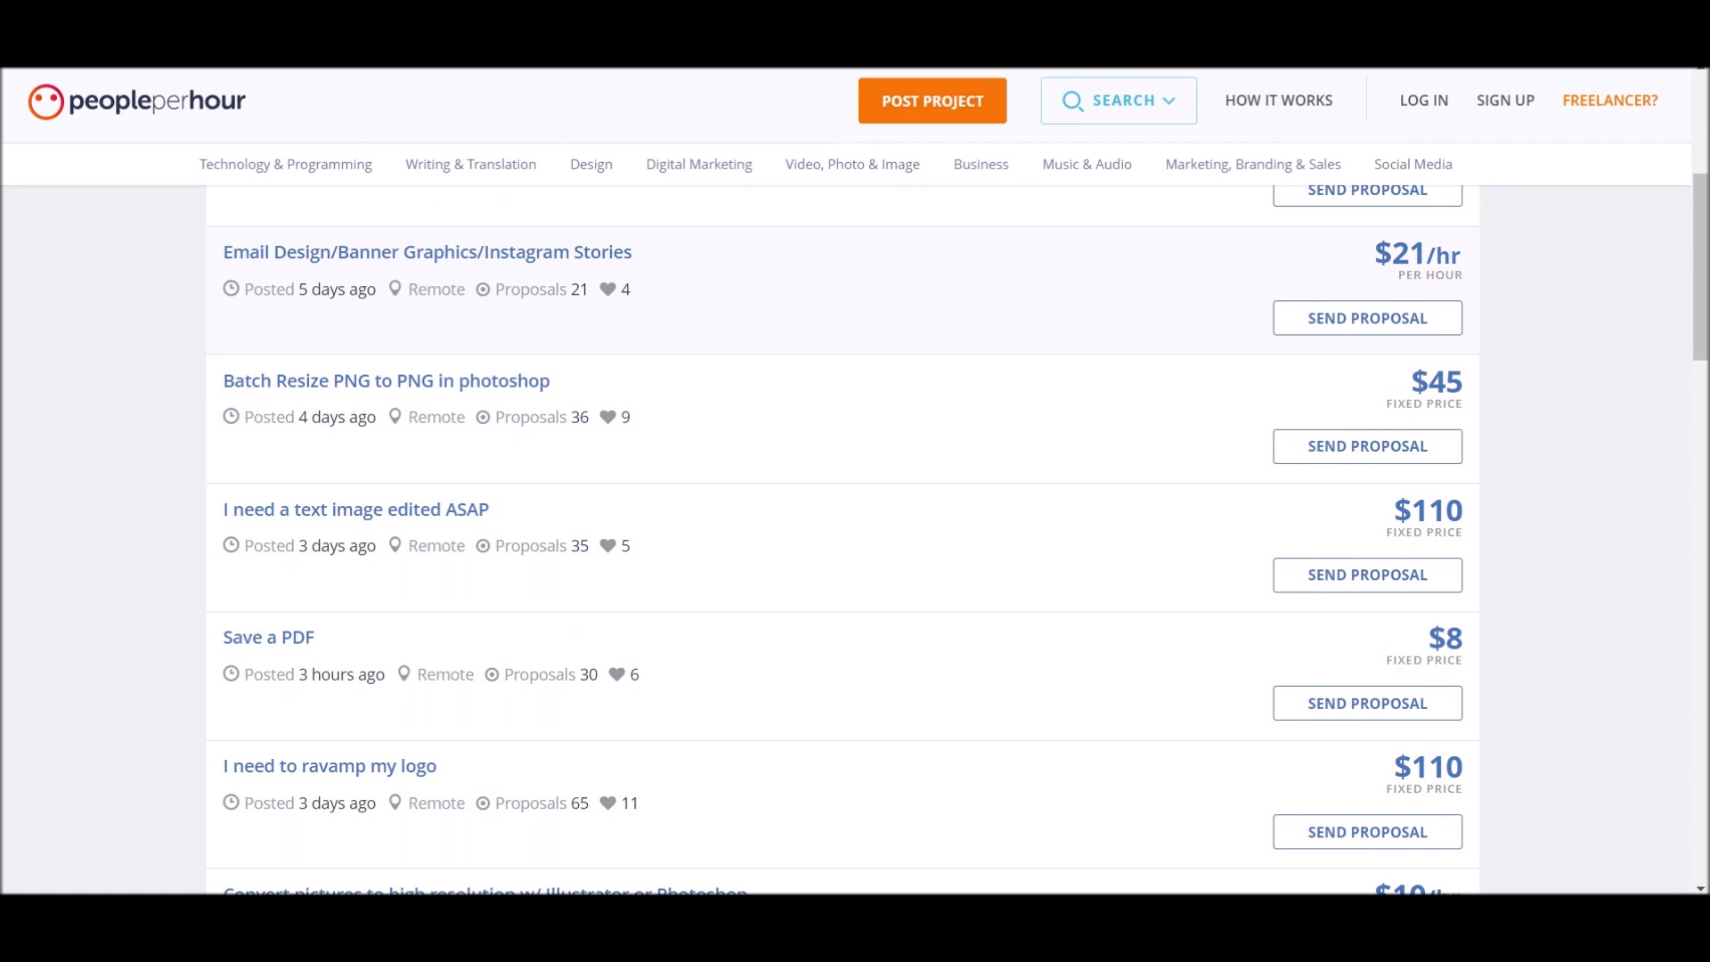
scroll(855, 534, down, 4)
scroll(855, 535, up, 8)
scroll(855, 535, down, 3)
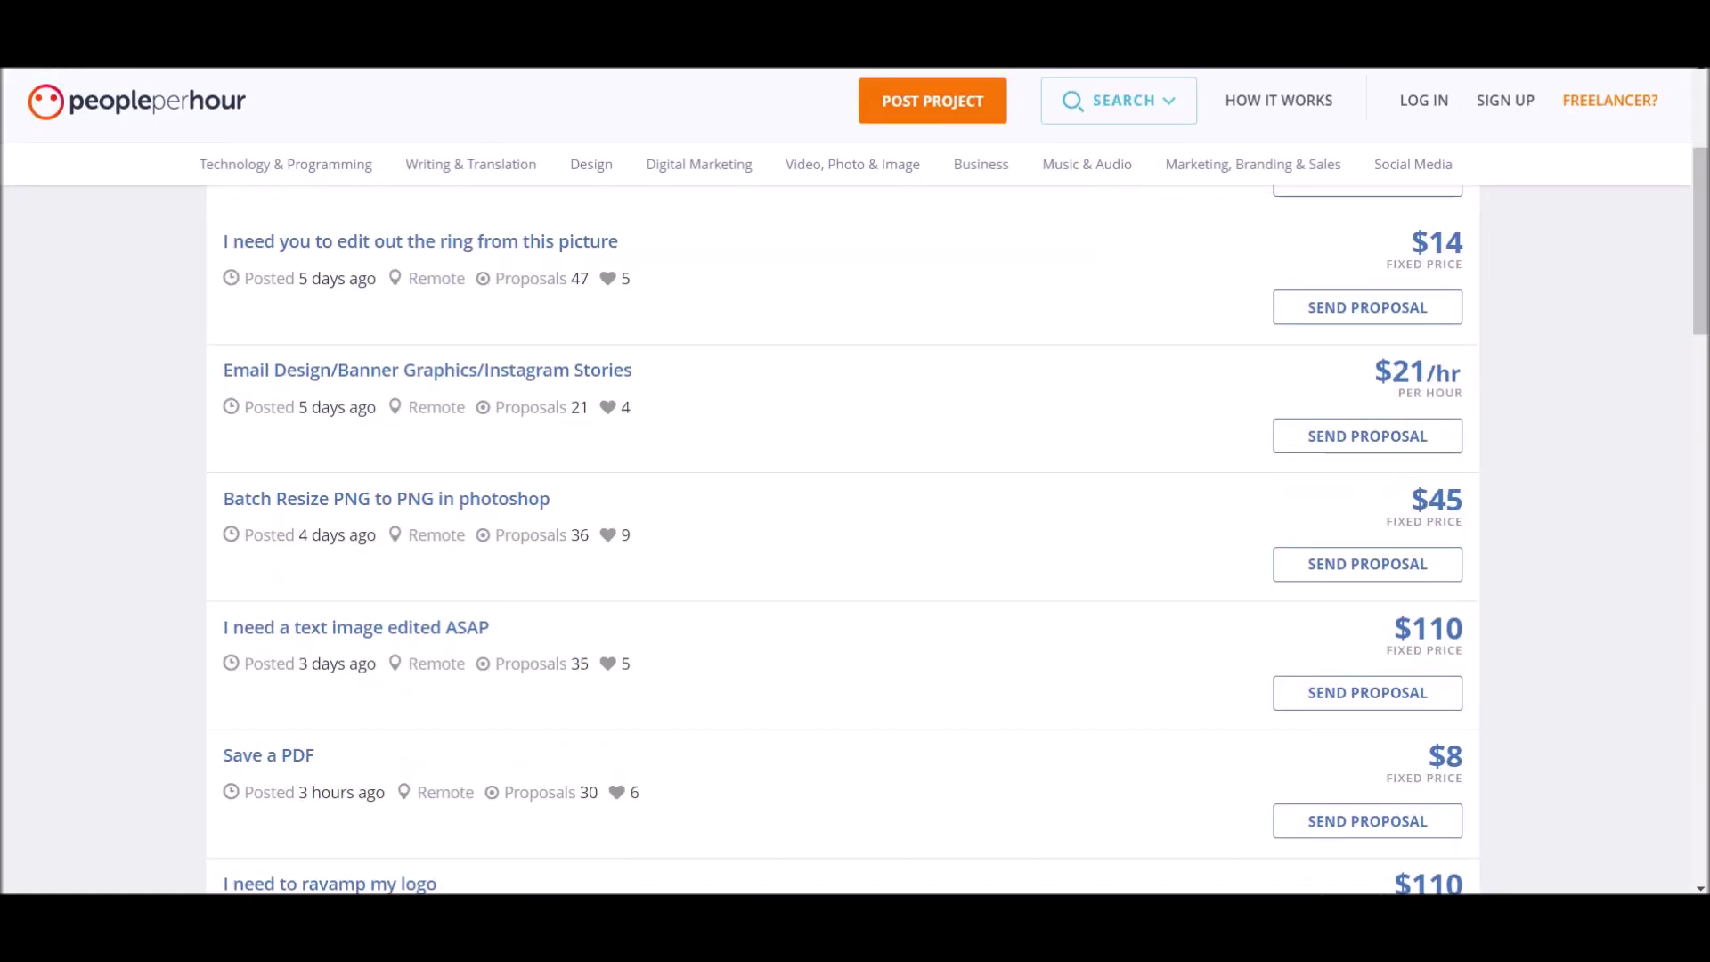
scroll(332, 331, up, 2)
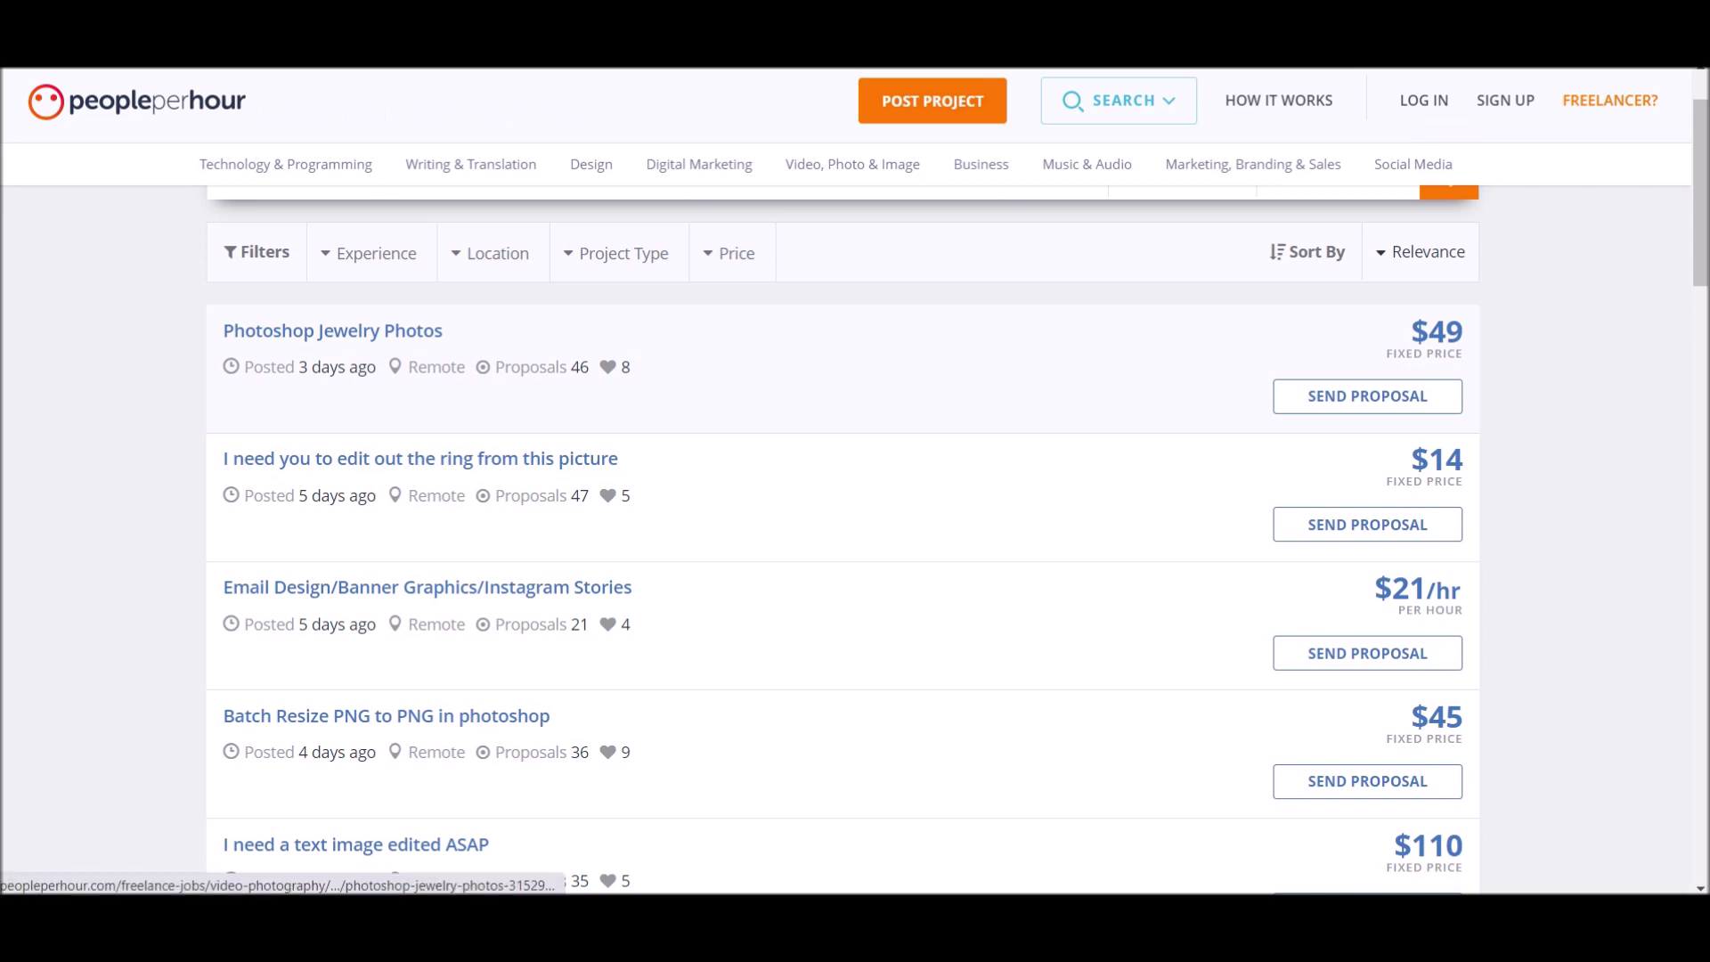
scroll(333, 330, down, 7)
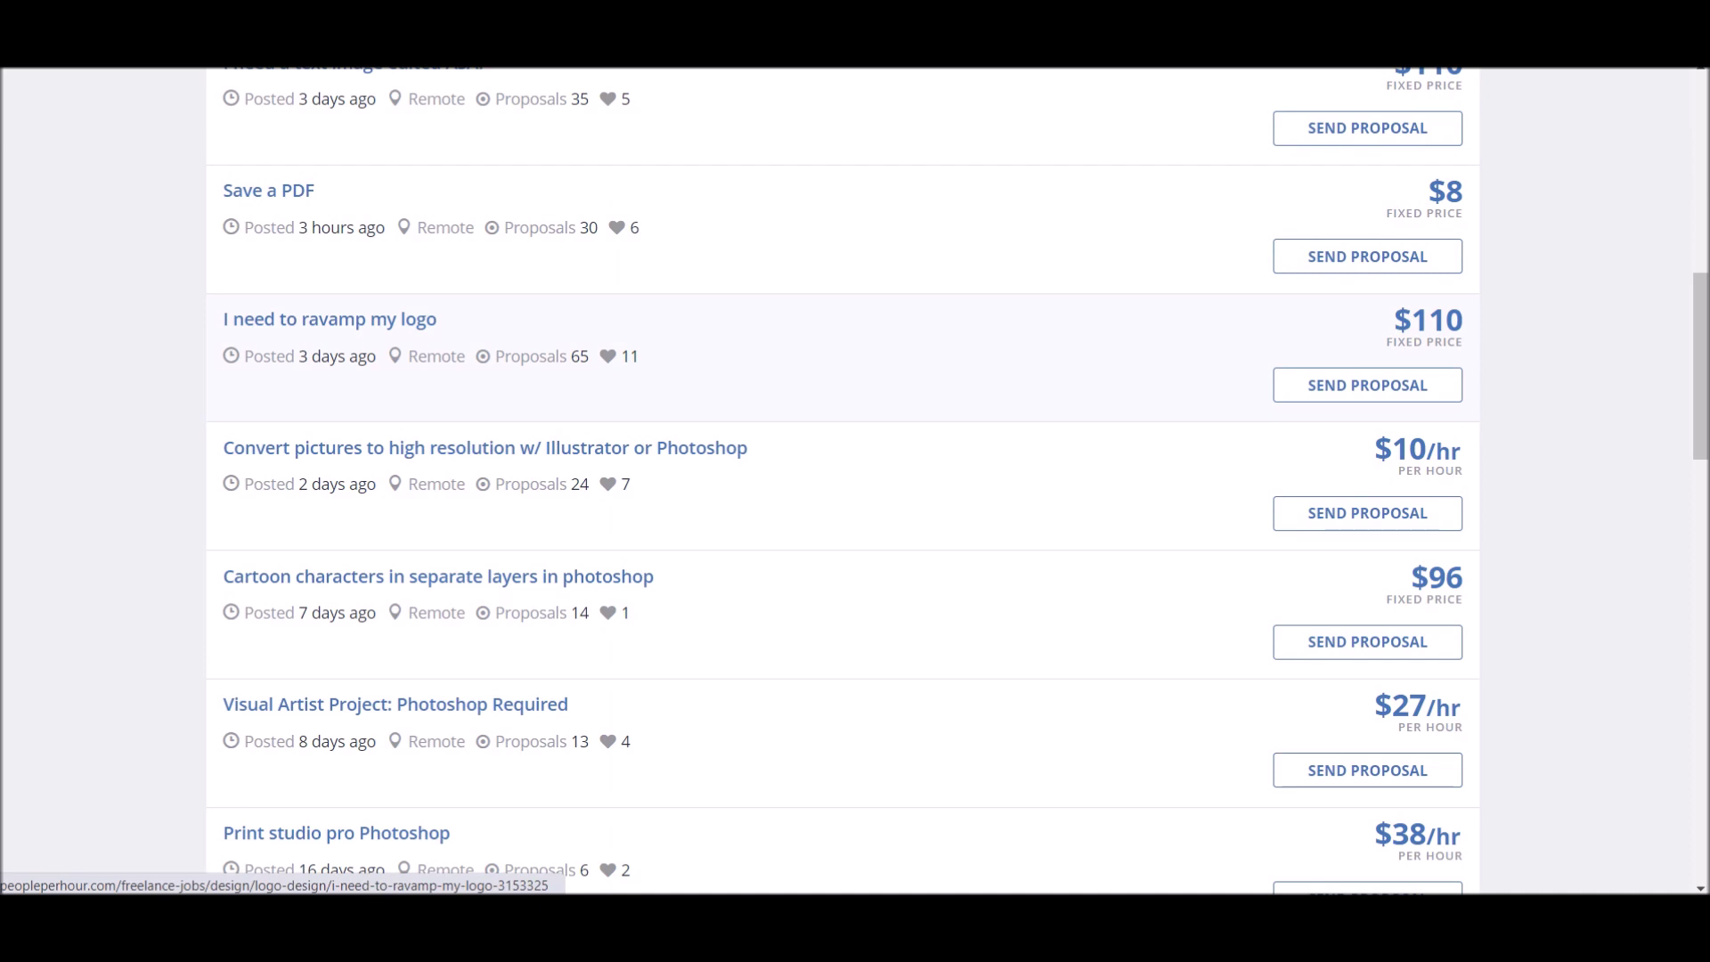
Review the range of Photoshop projects further, comparing job types, fixed and hourly prices, posting dates and numbers of proposals
scroll(332, 331, down, 3)
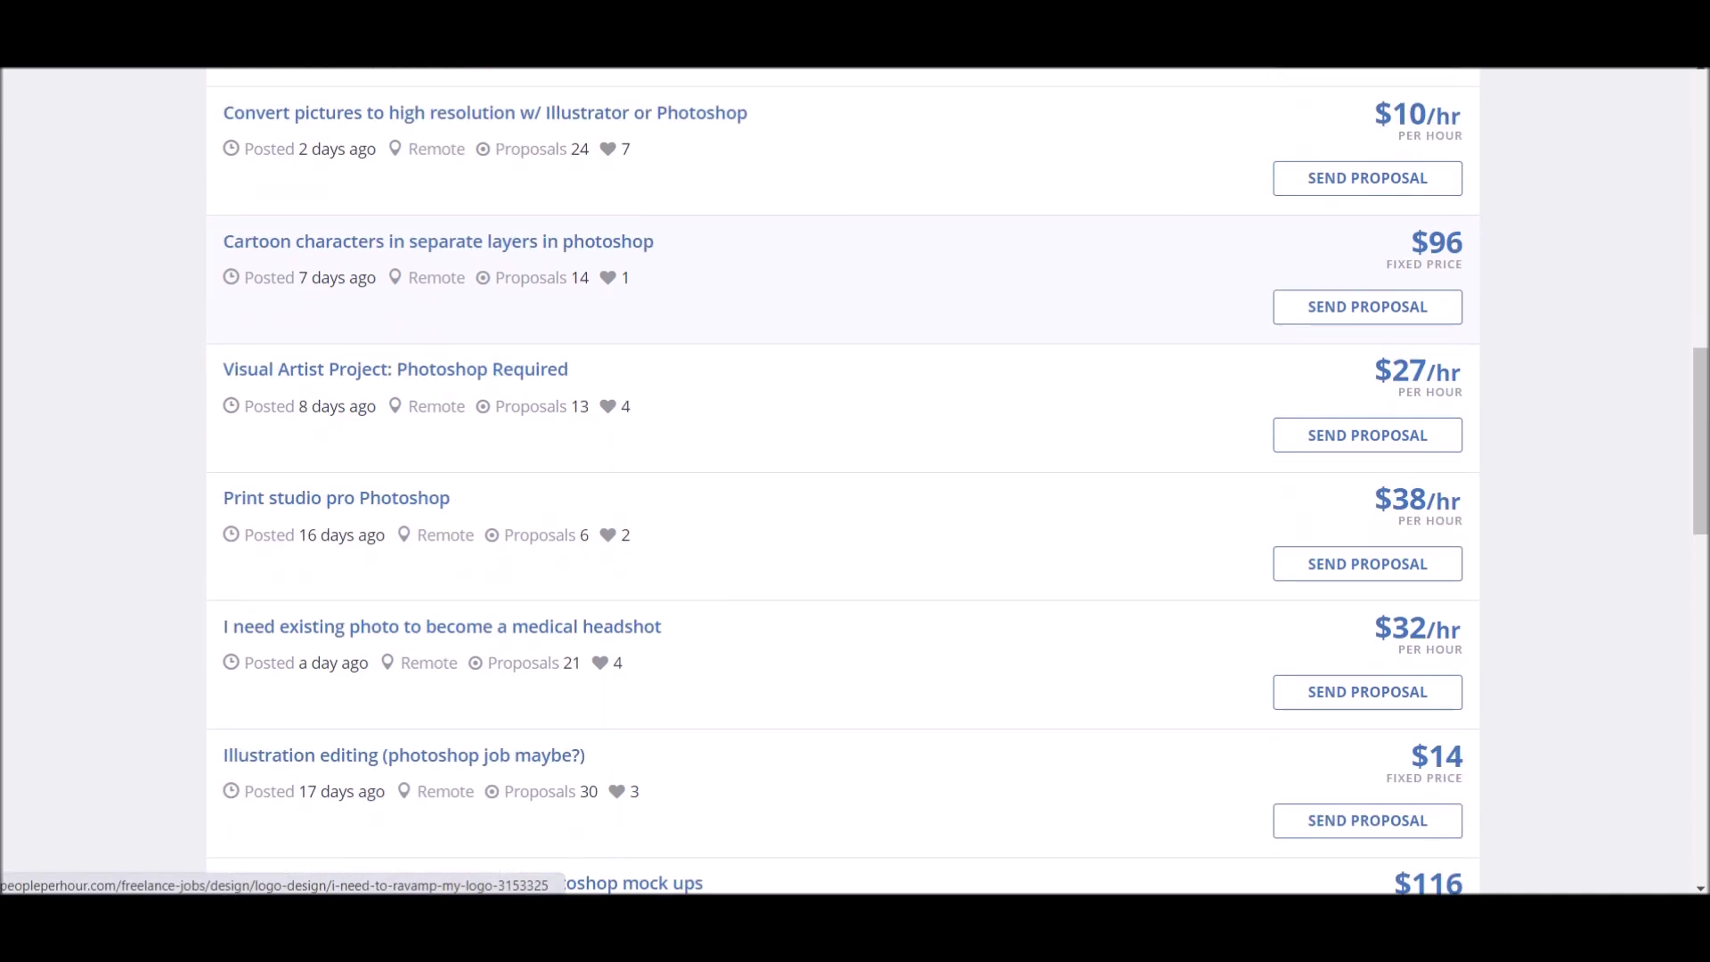
scroll(843, 481, up, 10)
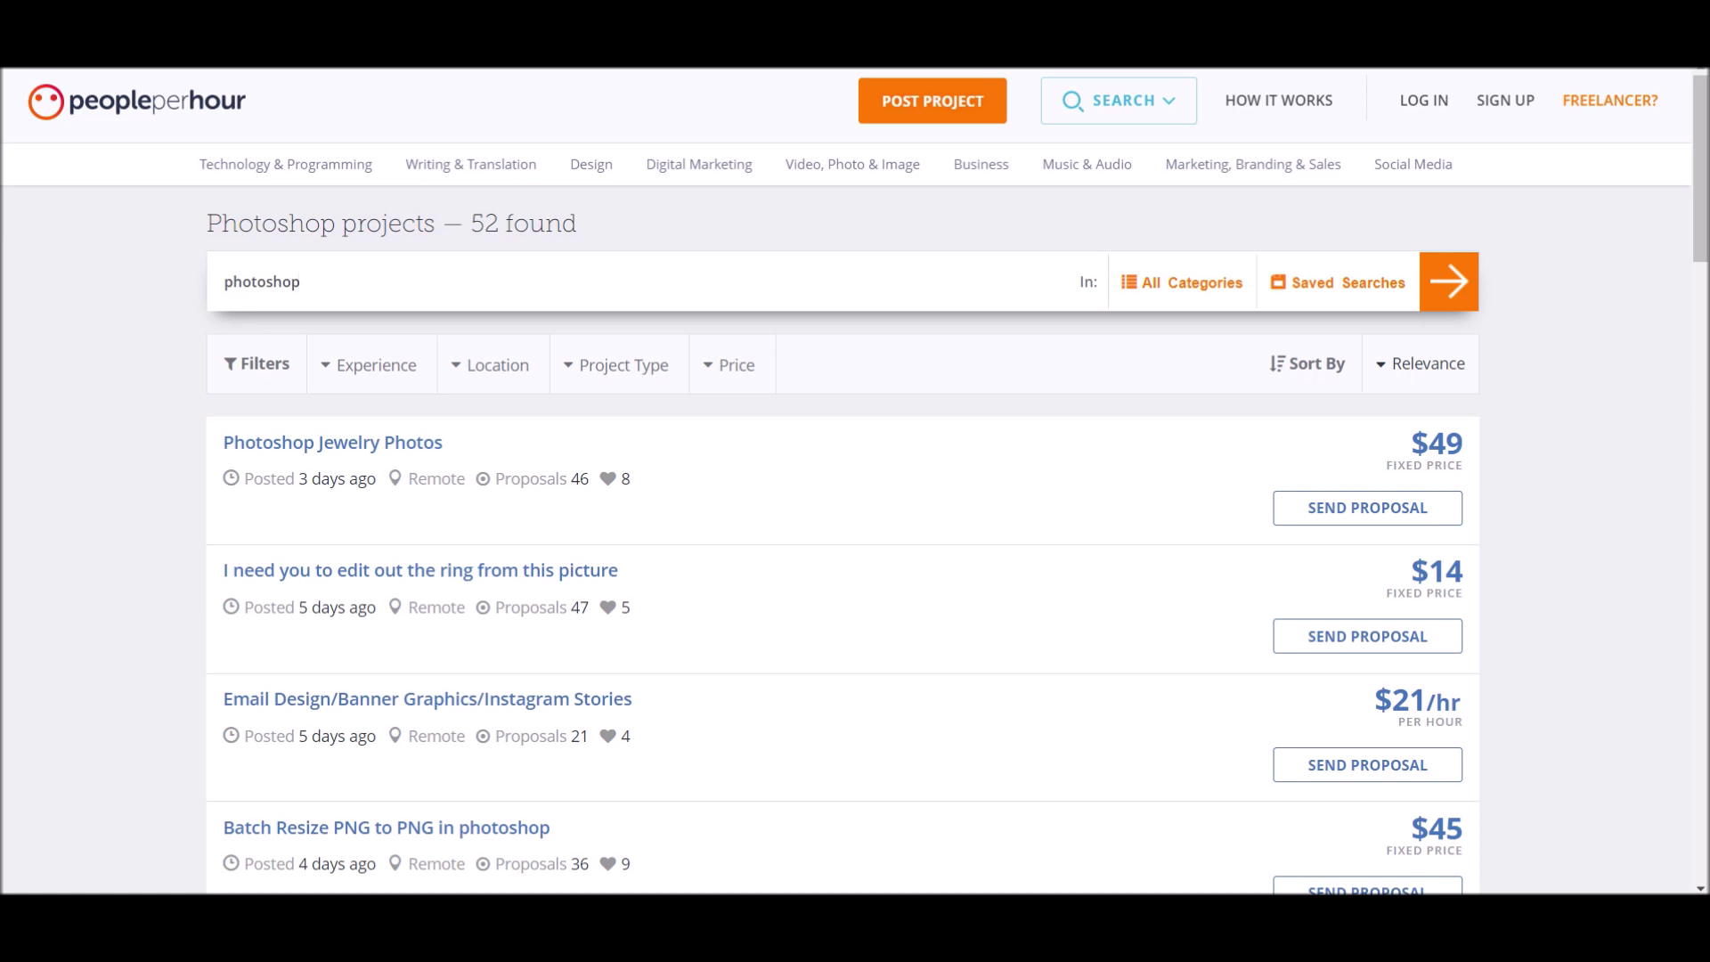
scroll(842, 535, down, 5)
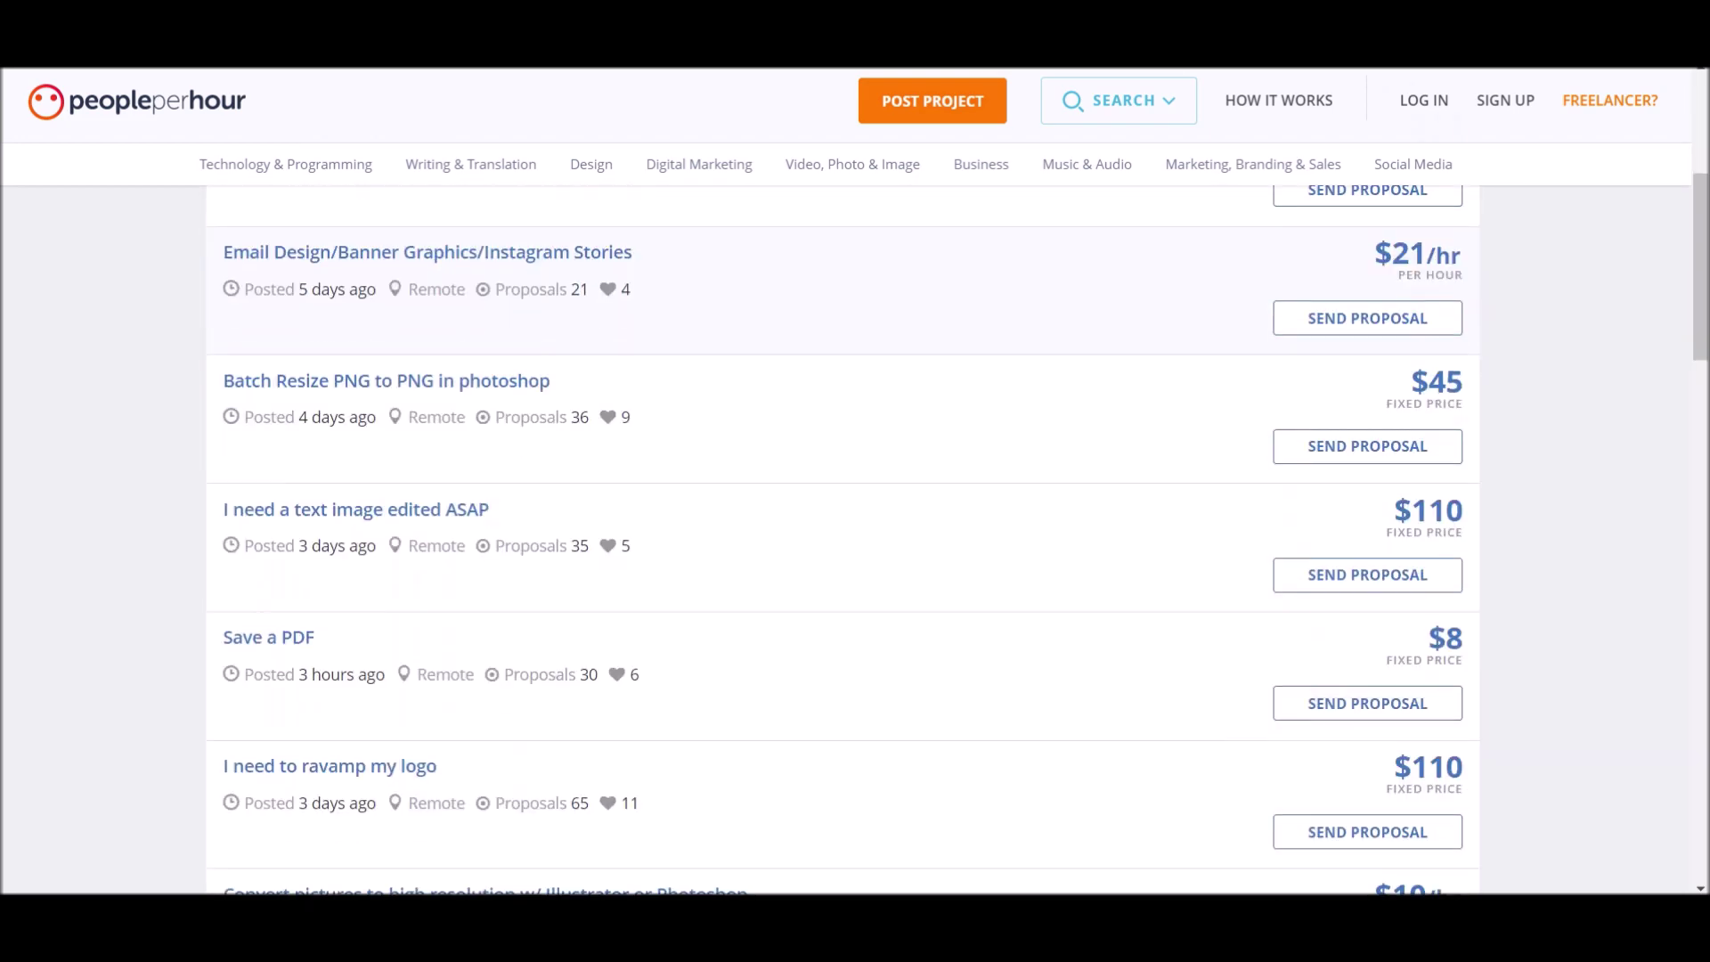
scroll(1367, 347, down, 8)
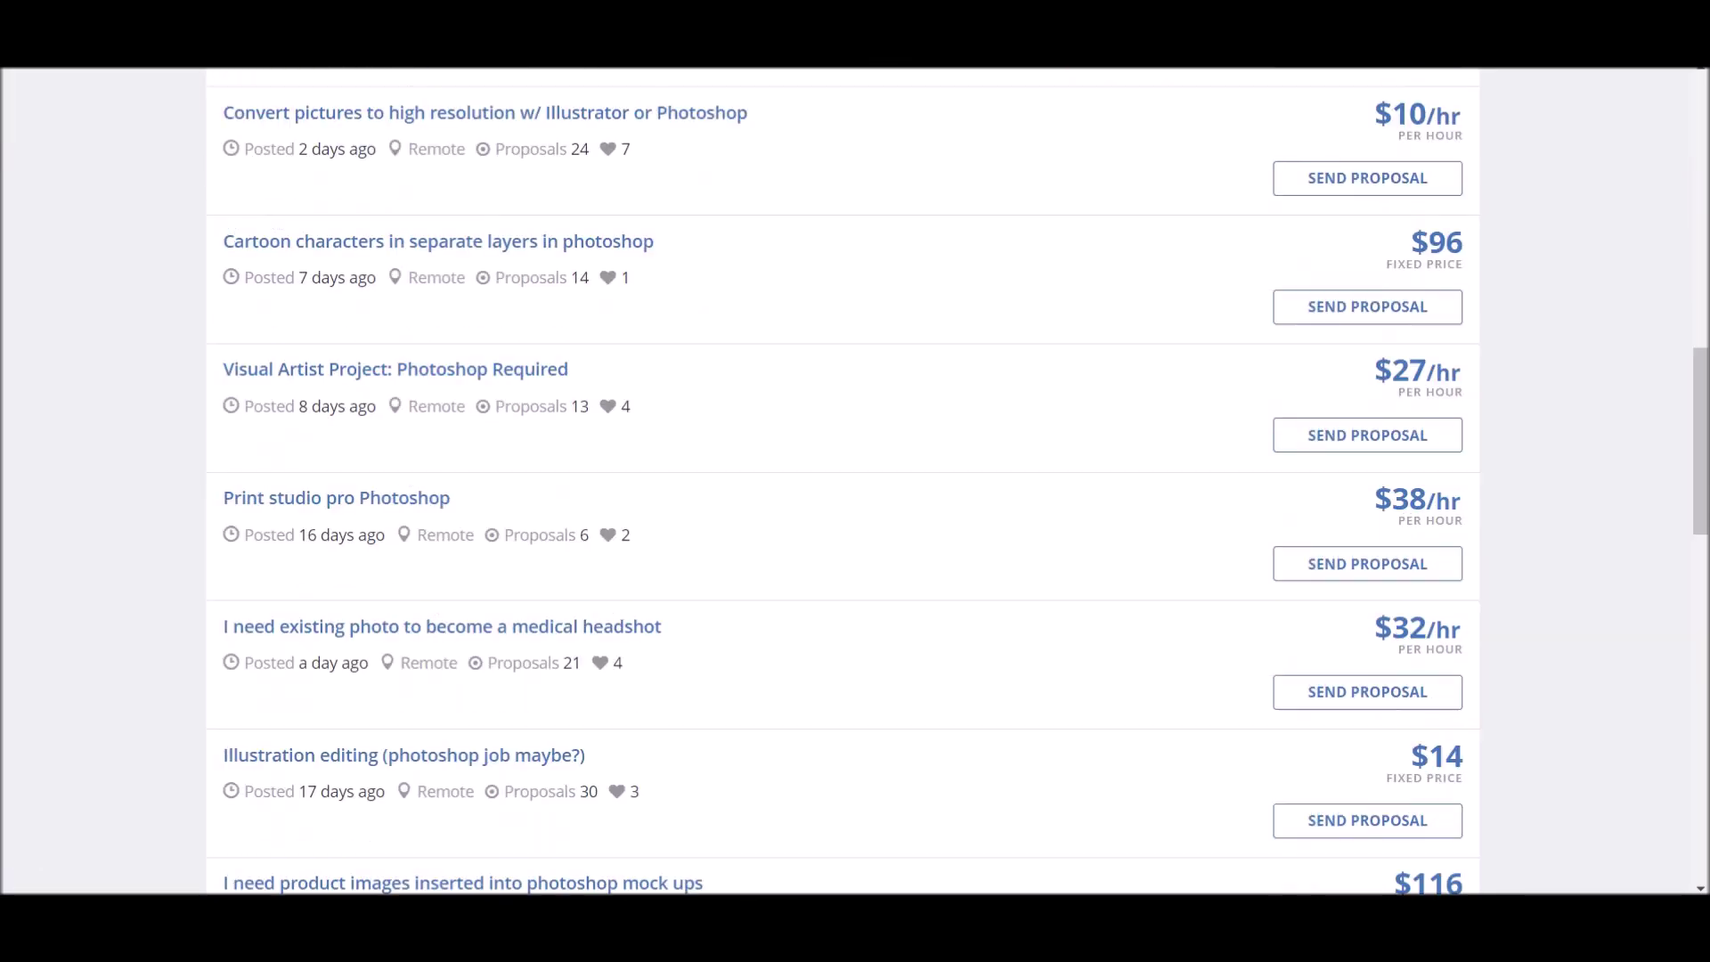
scroll(843, 481, down, 13)
scroll(843, 481, up, 16)
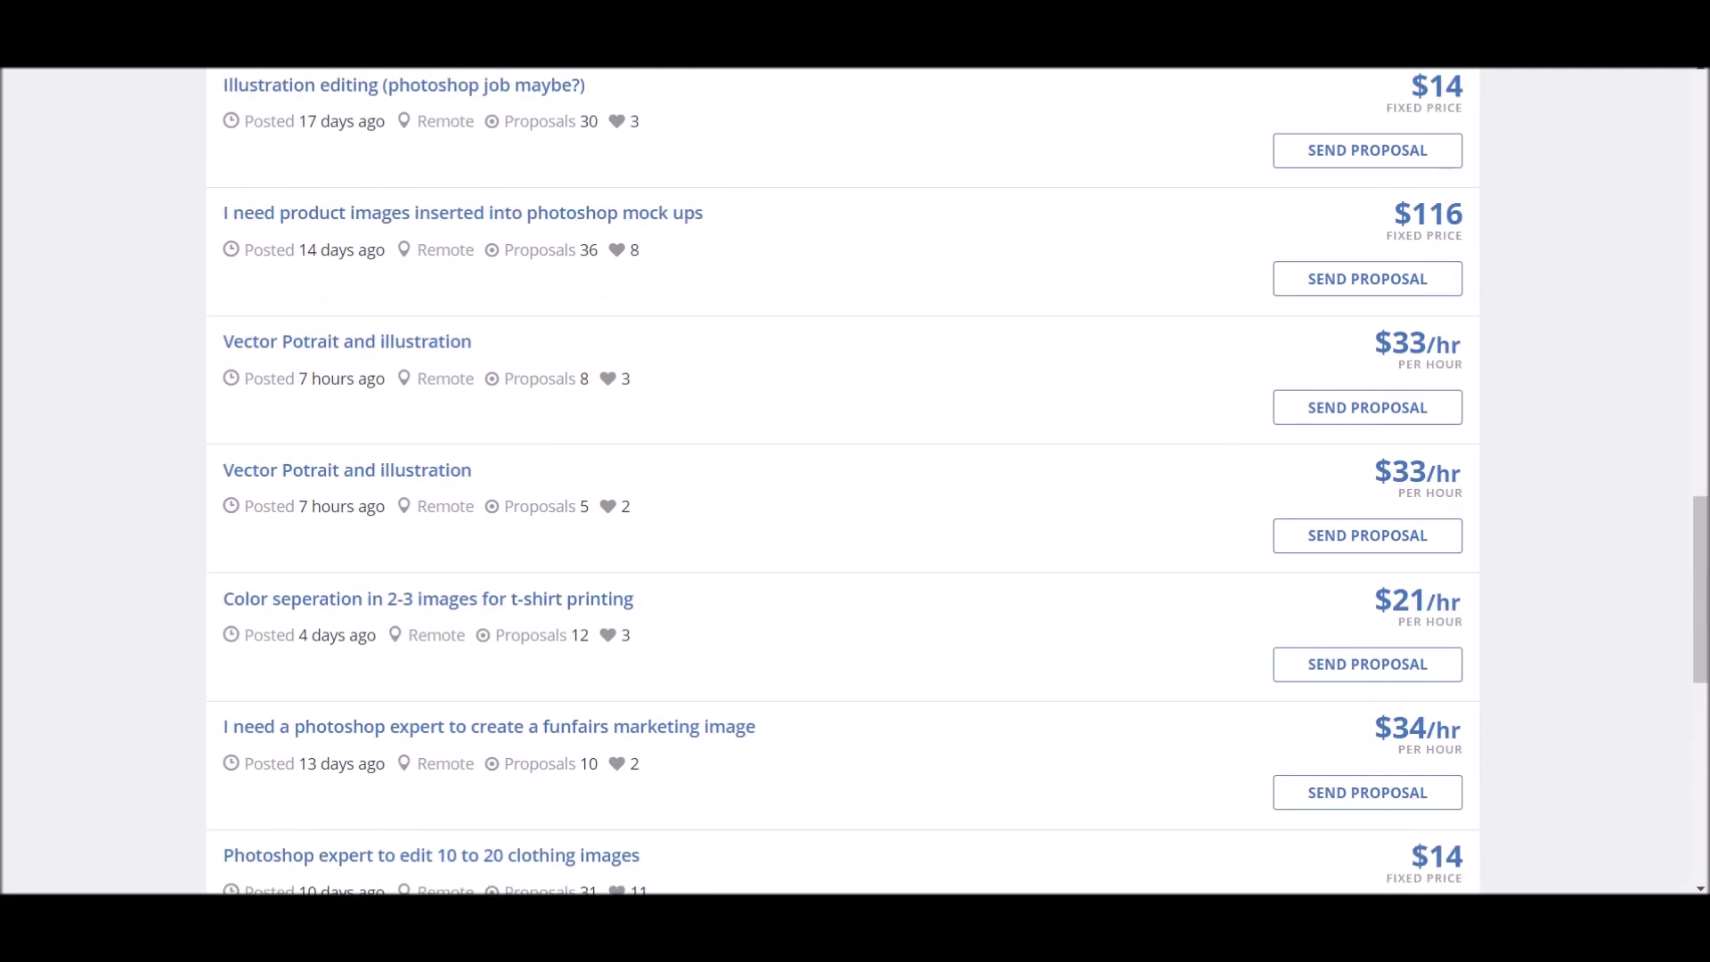
scroll(842, 481, up, 11)
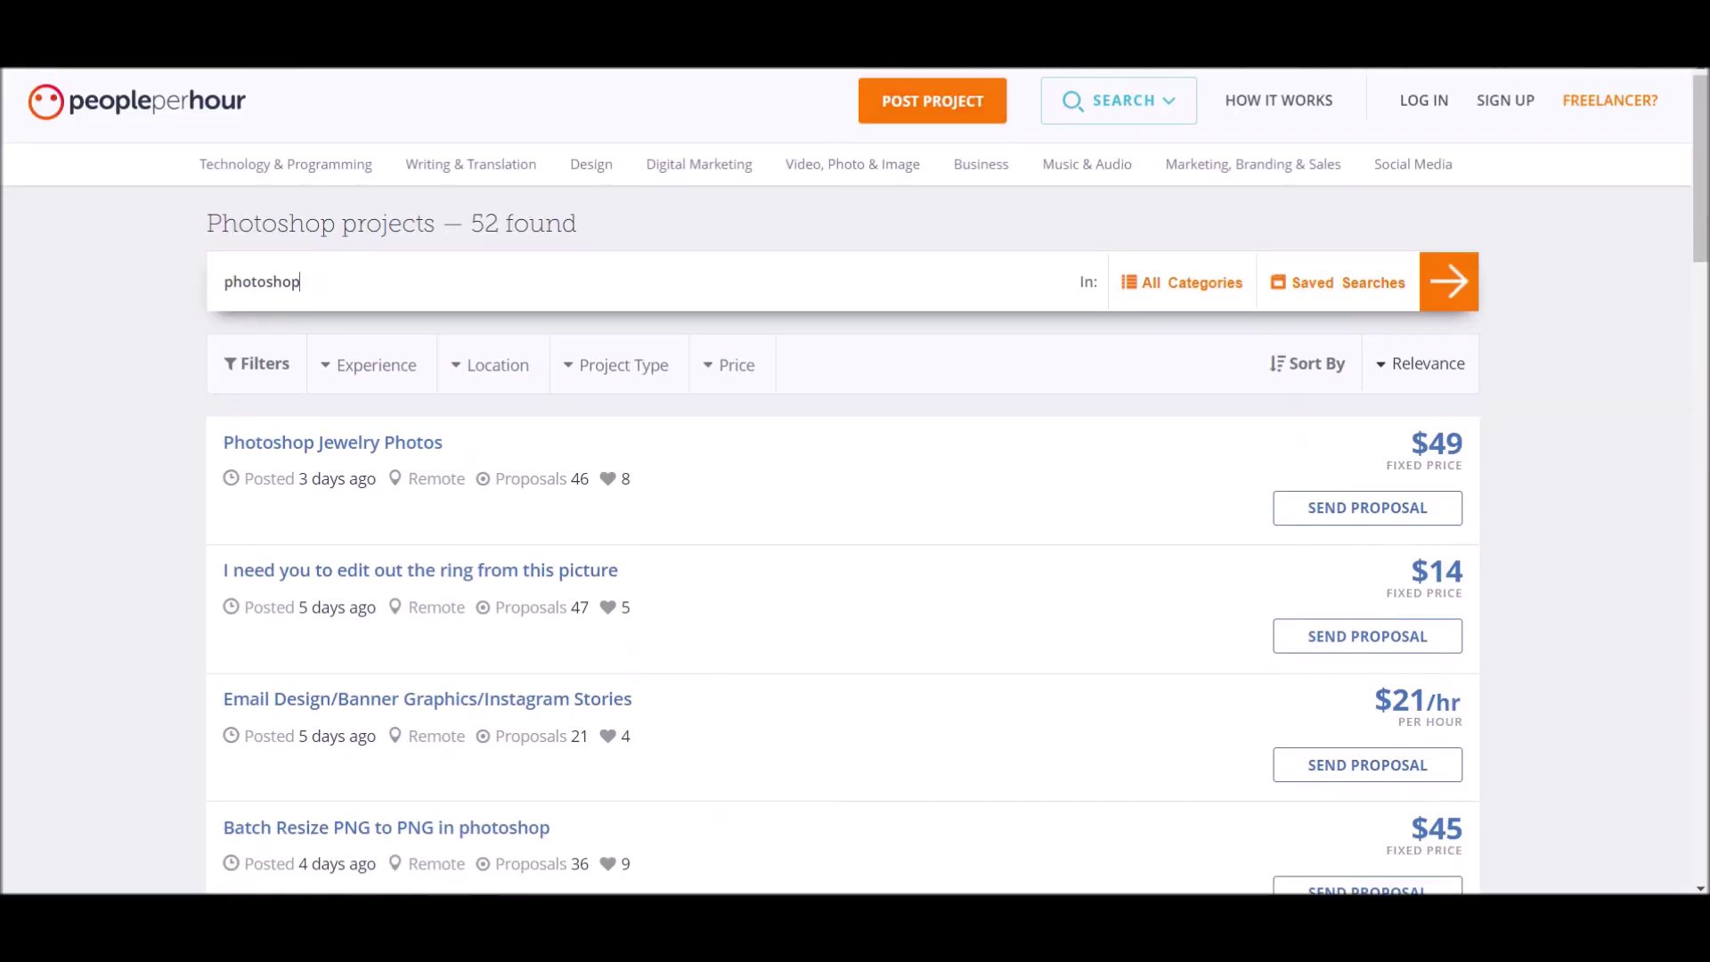
scroll(842, 481, down, 10)
scroll(842, 481, up, 9)
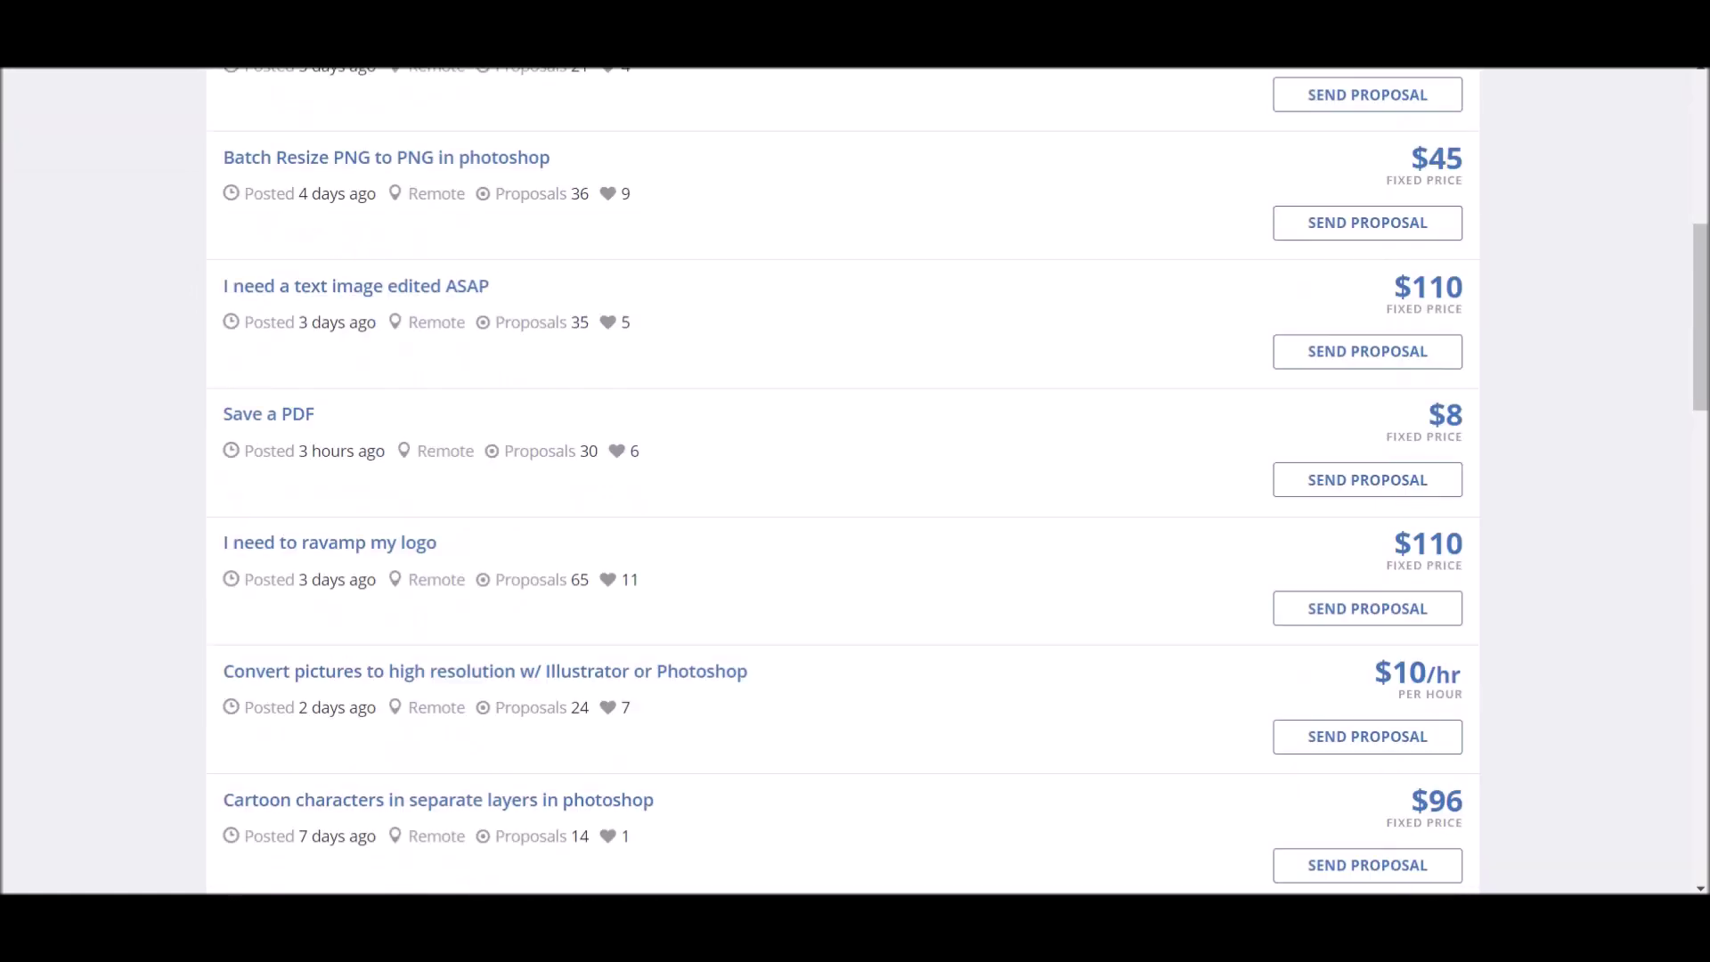
scroll(843, 481, up, 2)
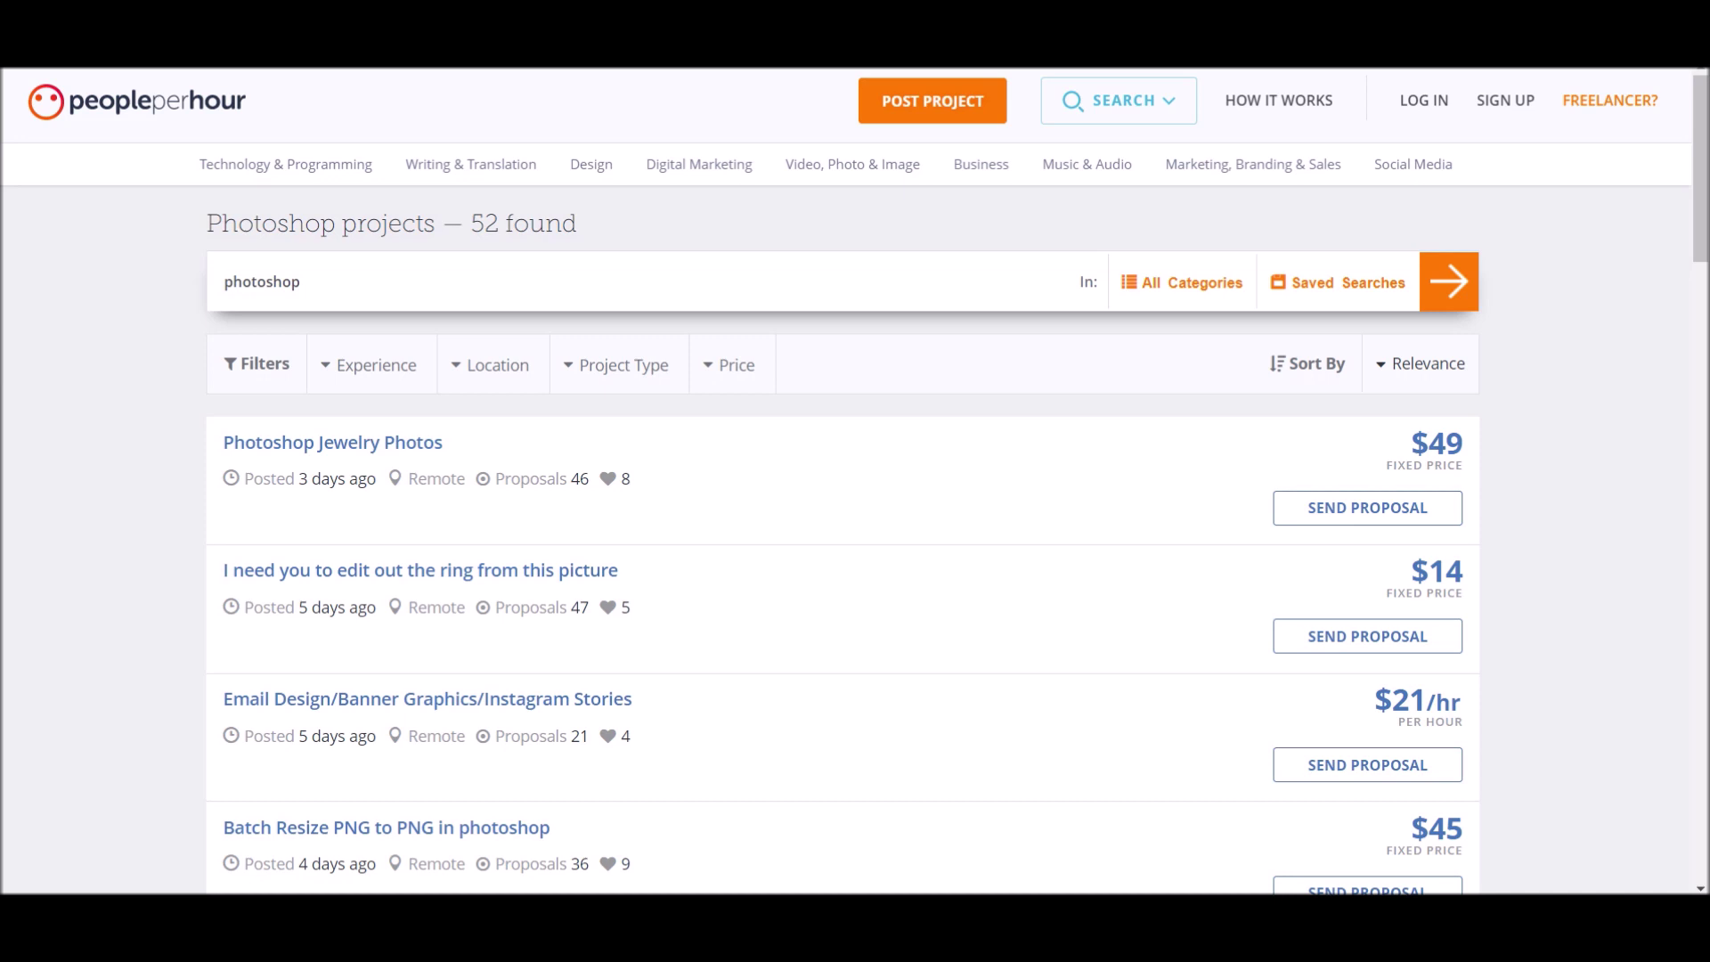
scroll(842, 480, down, 14)
scroll(843, 481, down, 5)
scroll(843, 481, up, 20)
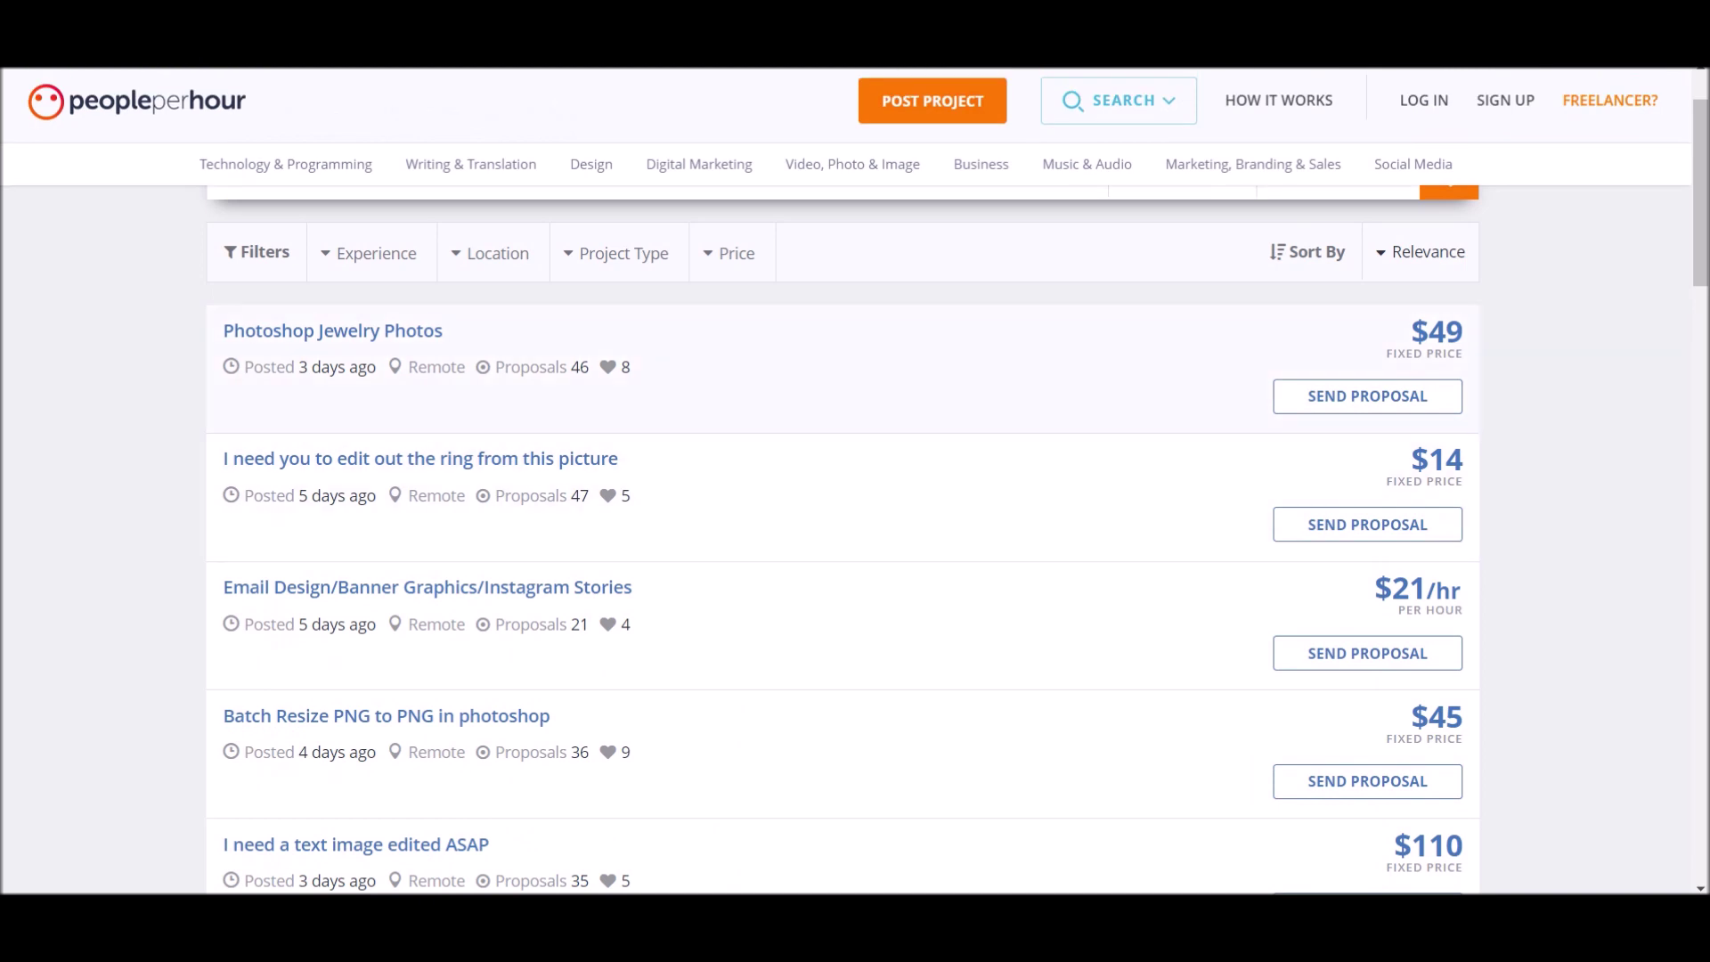
scroll(842, 481, up, 1)
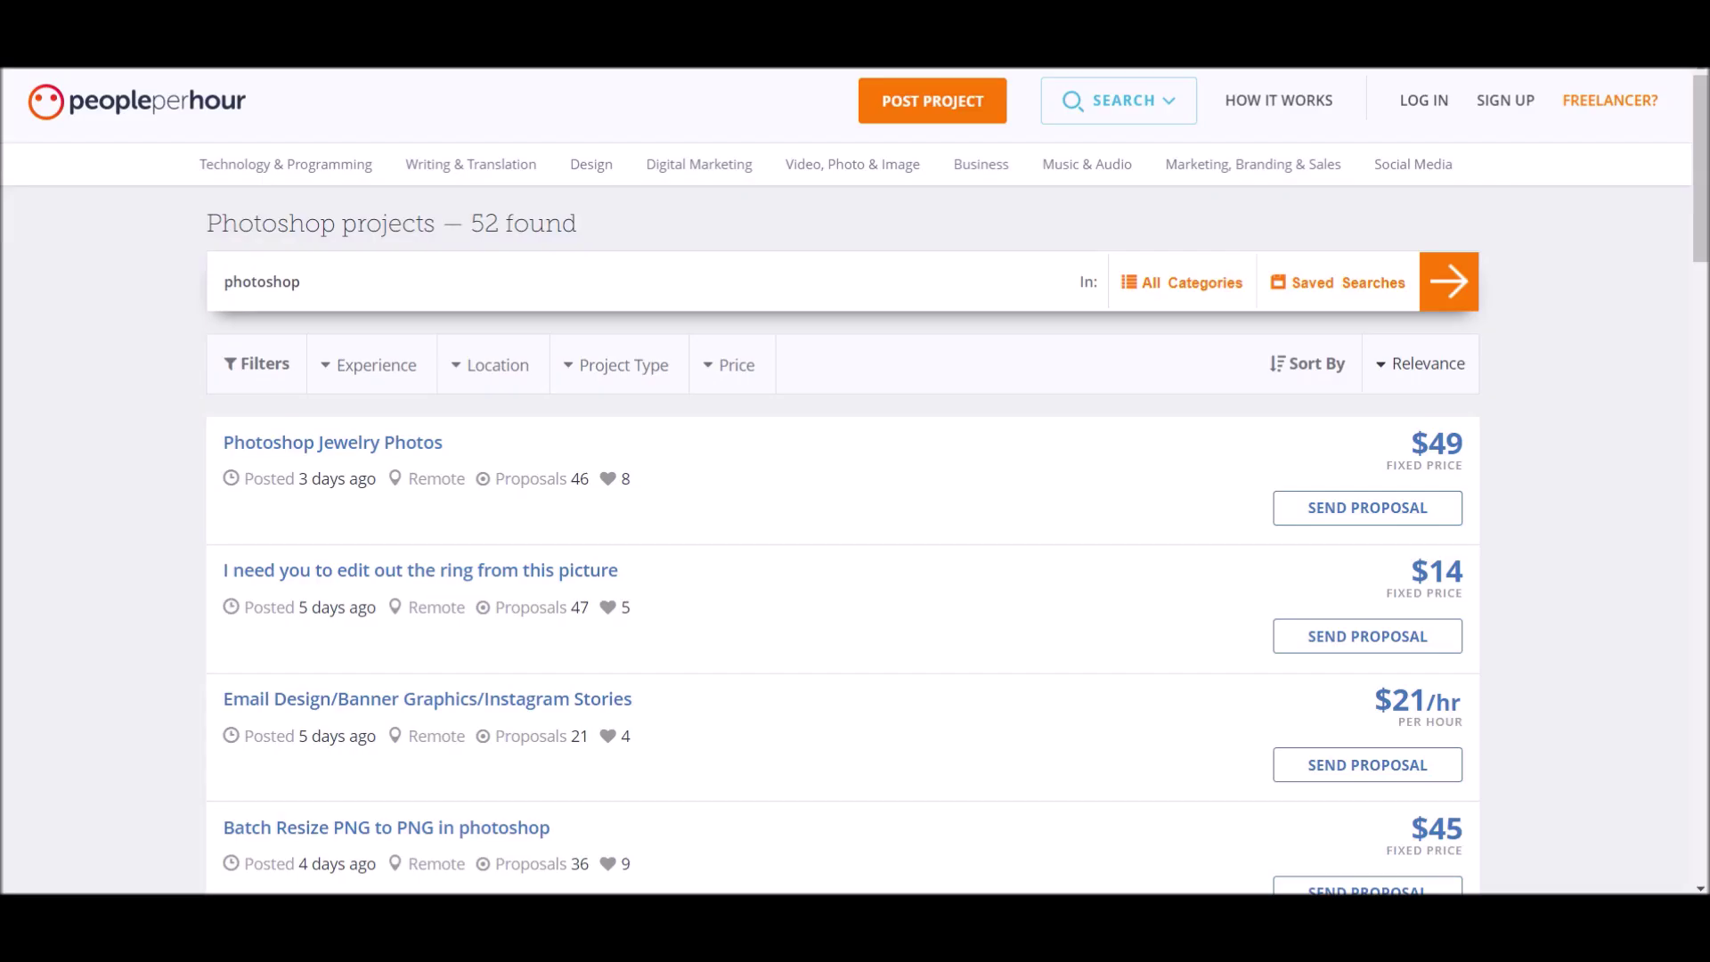
scroll(855, 481, down, 10)
scroll(855, 481, down, 8)
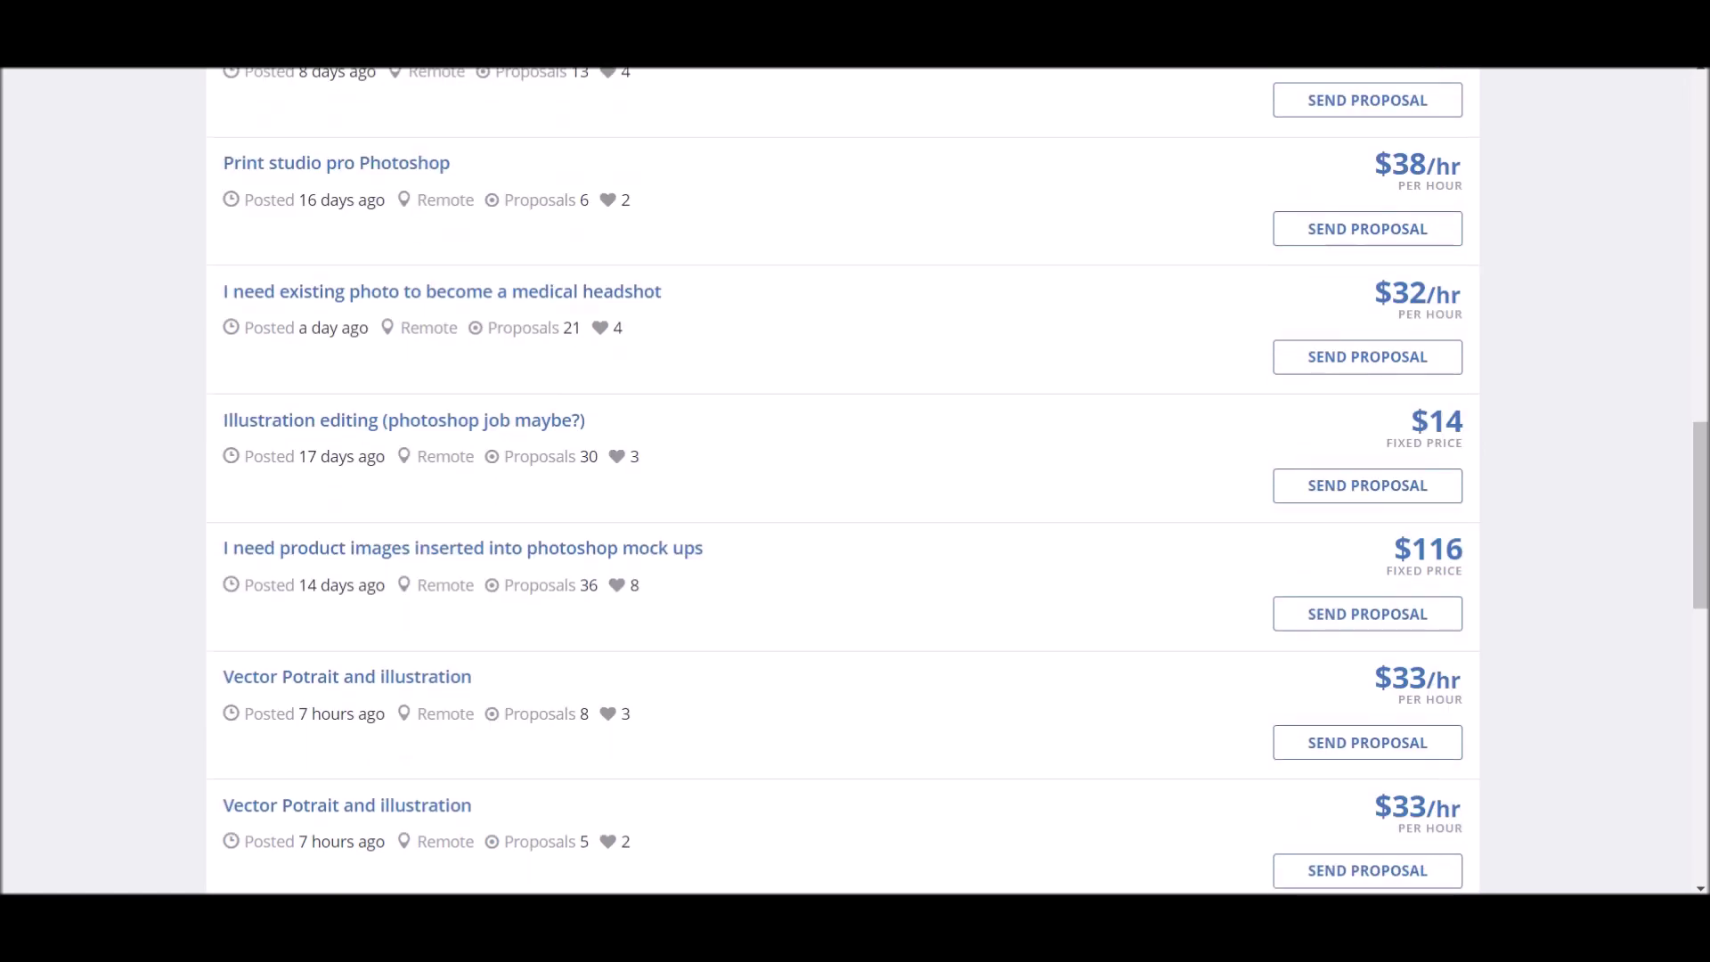
scroll(855, 481, down, 7)
scroll(855, 481, up, 19)
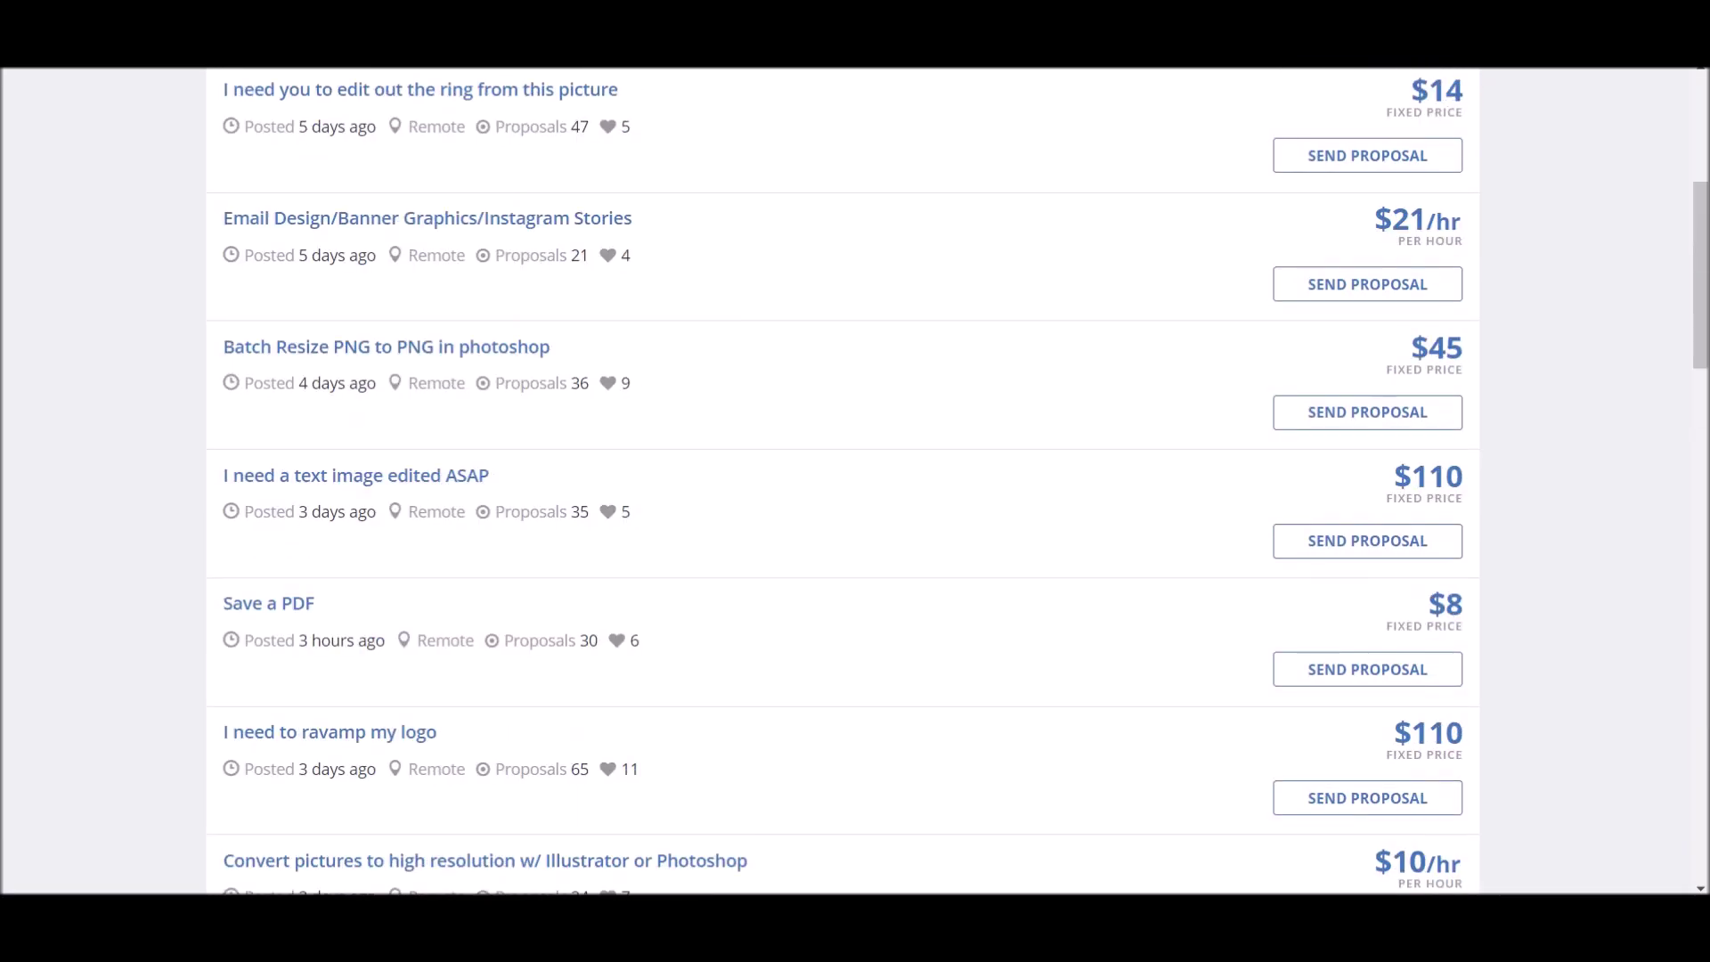
scroll(855, 481, up, 5)
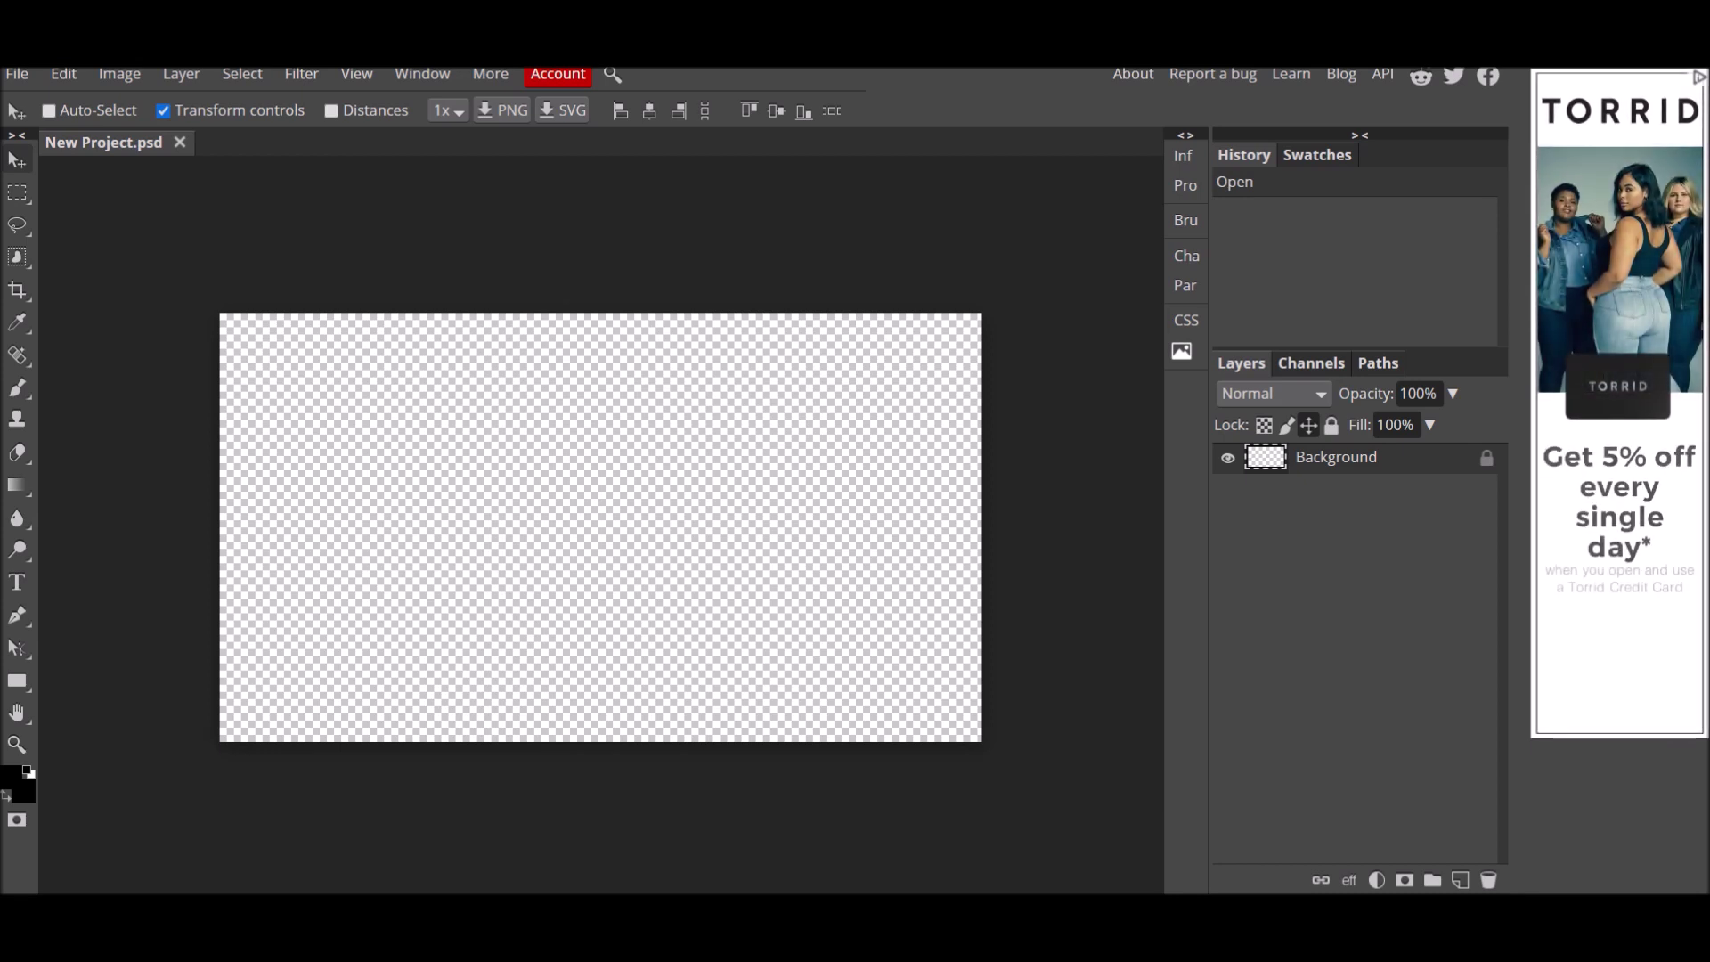
Switch to Photopea, place the blue gradient image in the project and enlarge it to about 109% width and 107.5% height, covering the canvas
mouse_move(601, 528)
mouse_down()
mouse_move(688, 494)
mouse_move(616, 595)
mouse_move(622, 491)
mouse_move(601, 528)
mouse_up()
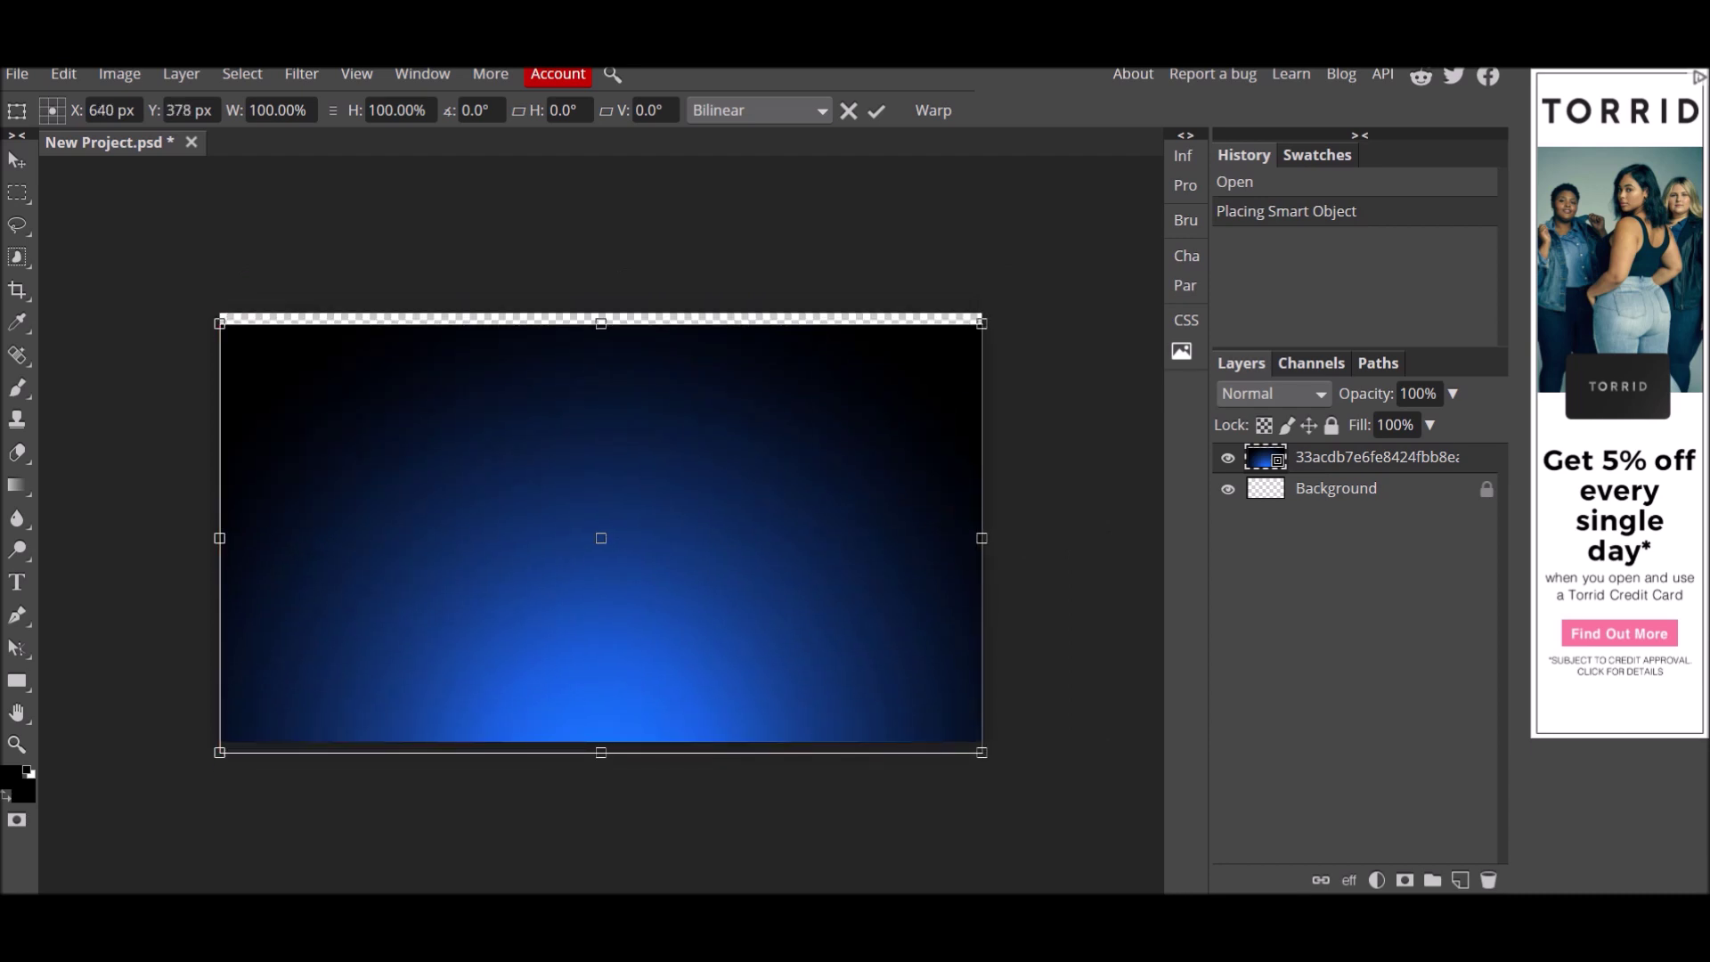
drag(982, 313, 1052, 291)
drag(997, 375, 963, 374)
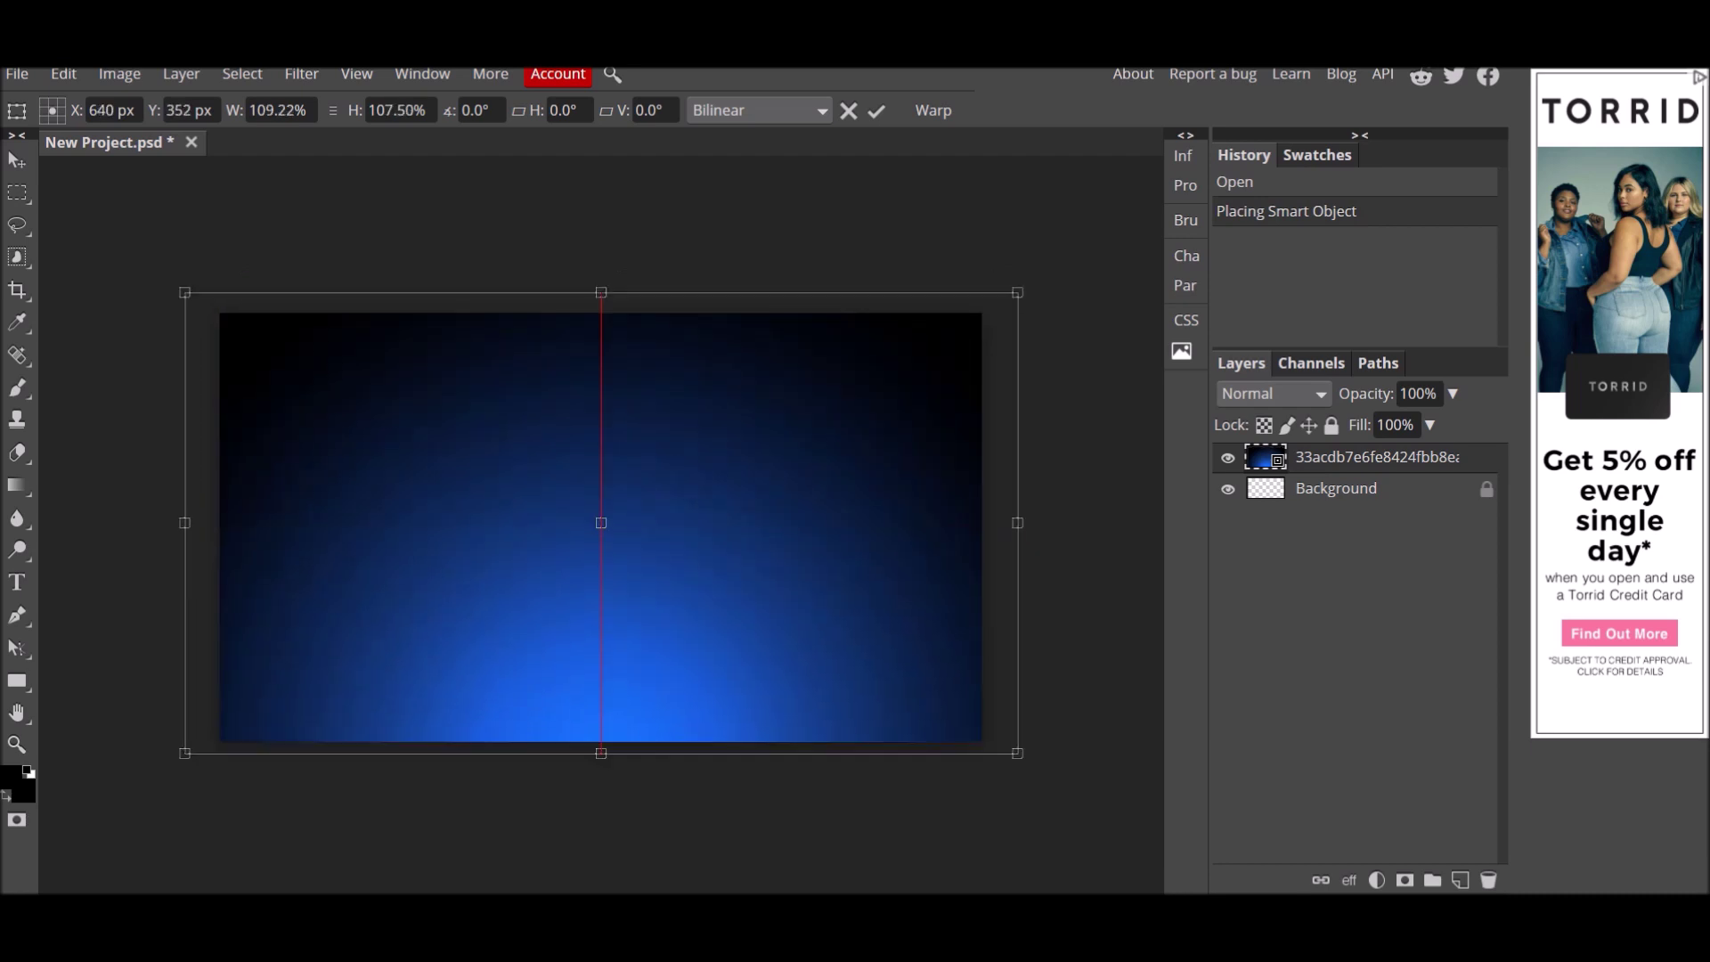
click(876, 111)
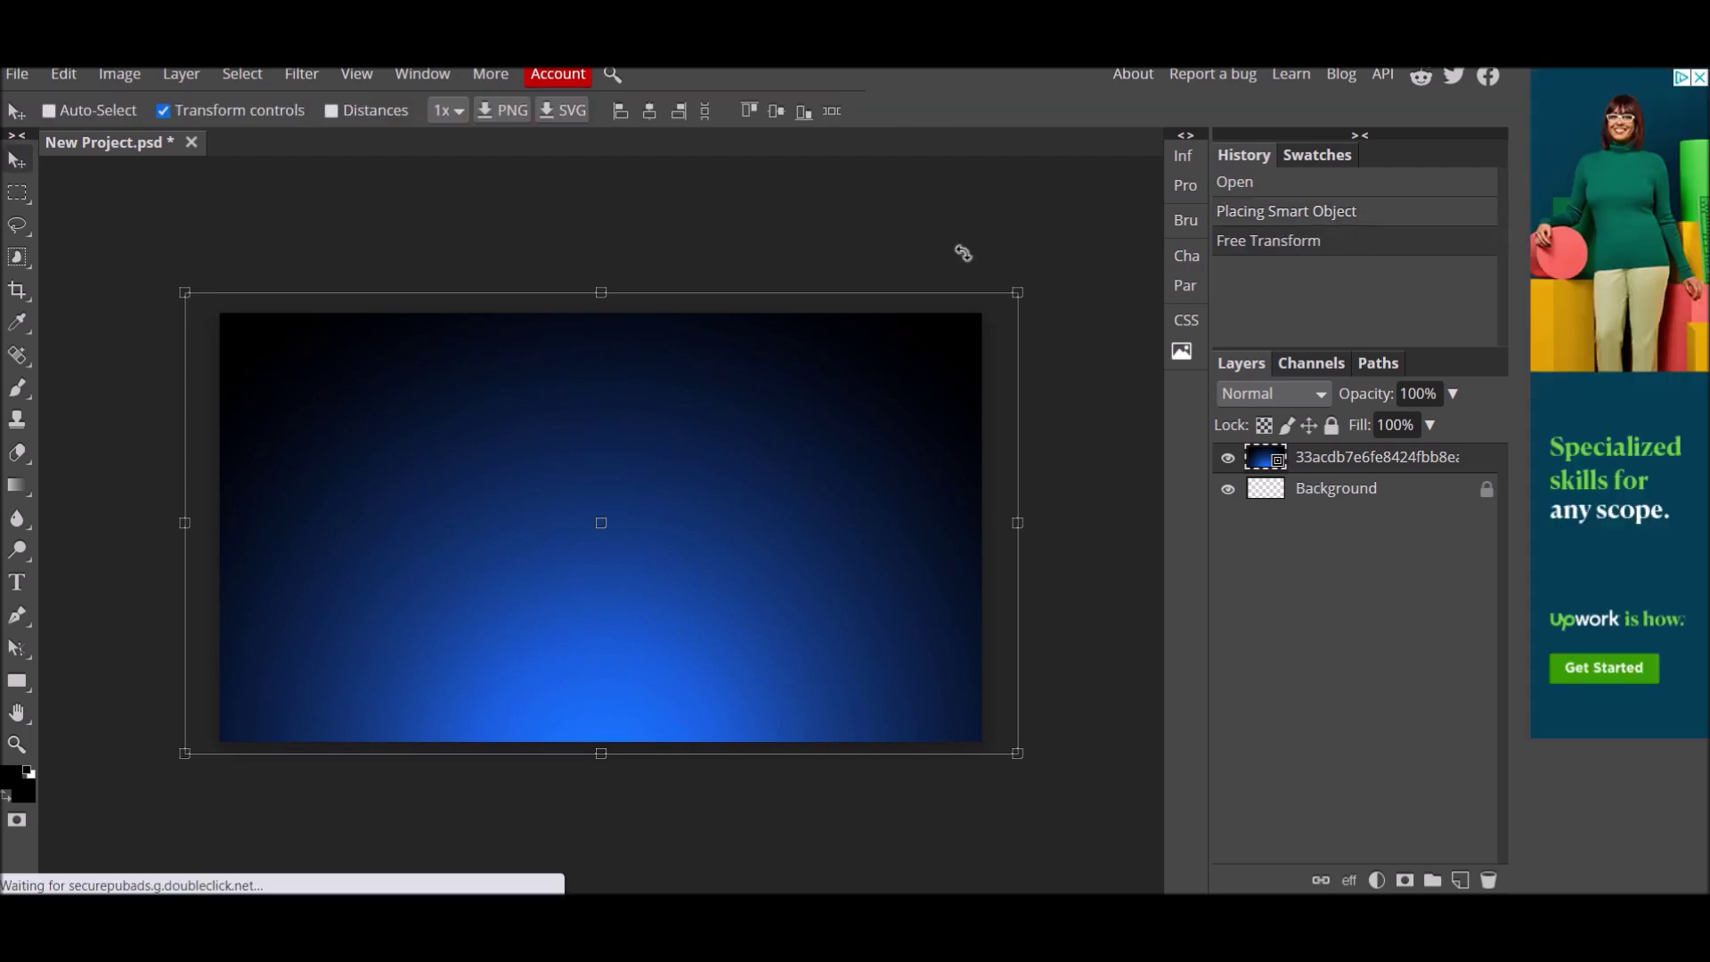
Alternate the layer selection between Background and the gradient image, ending on the gradient image layer
key(alt+bracketleft)
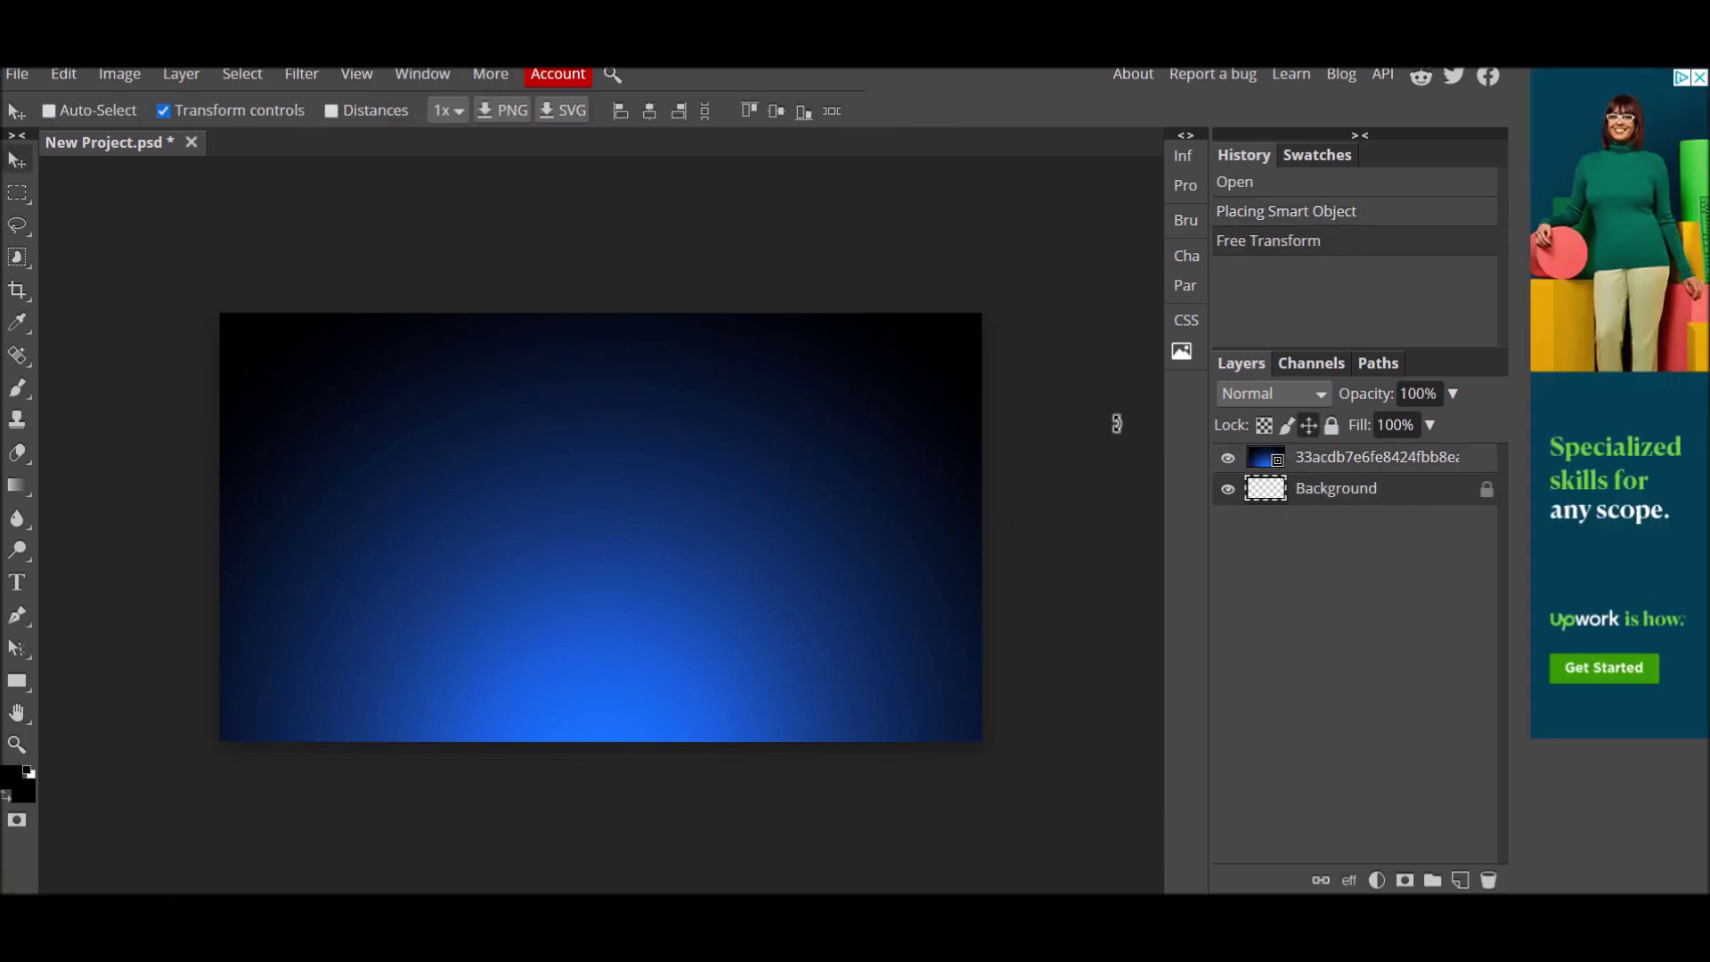
key(alt+bracketright)
key(alt+bracketleft)
key(alt+bracketright)
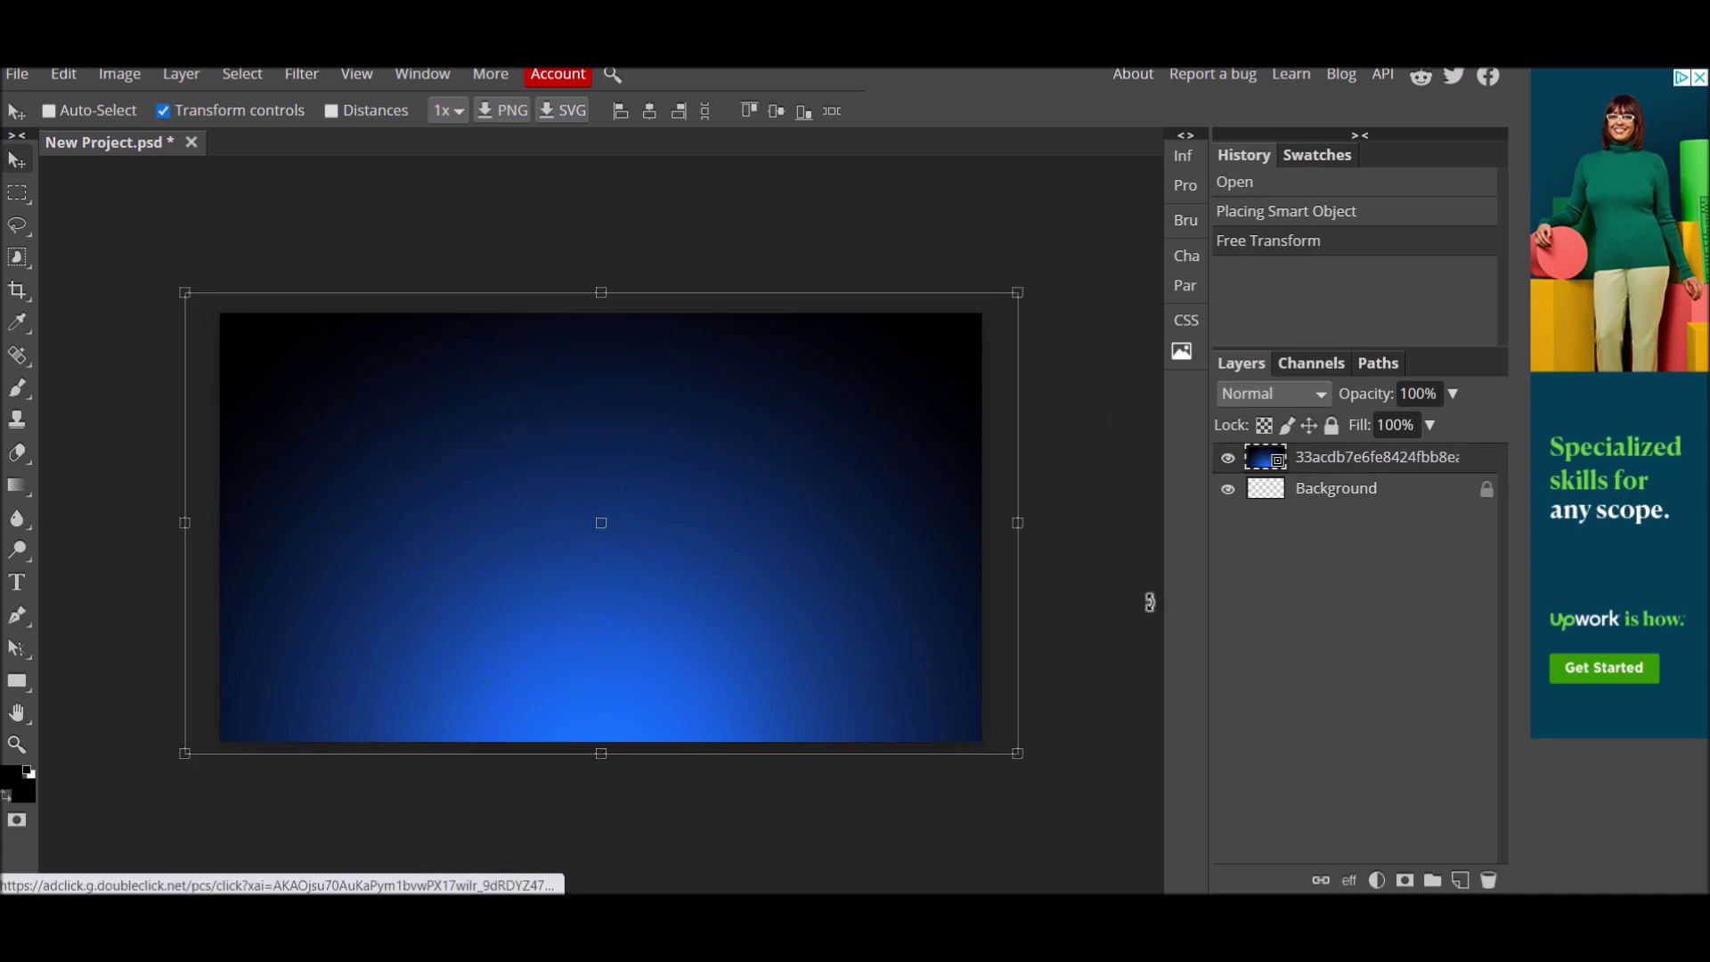
key(alt+bracketleft)
key(alt+bracketright)
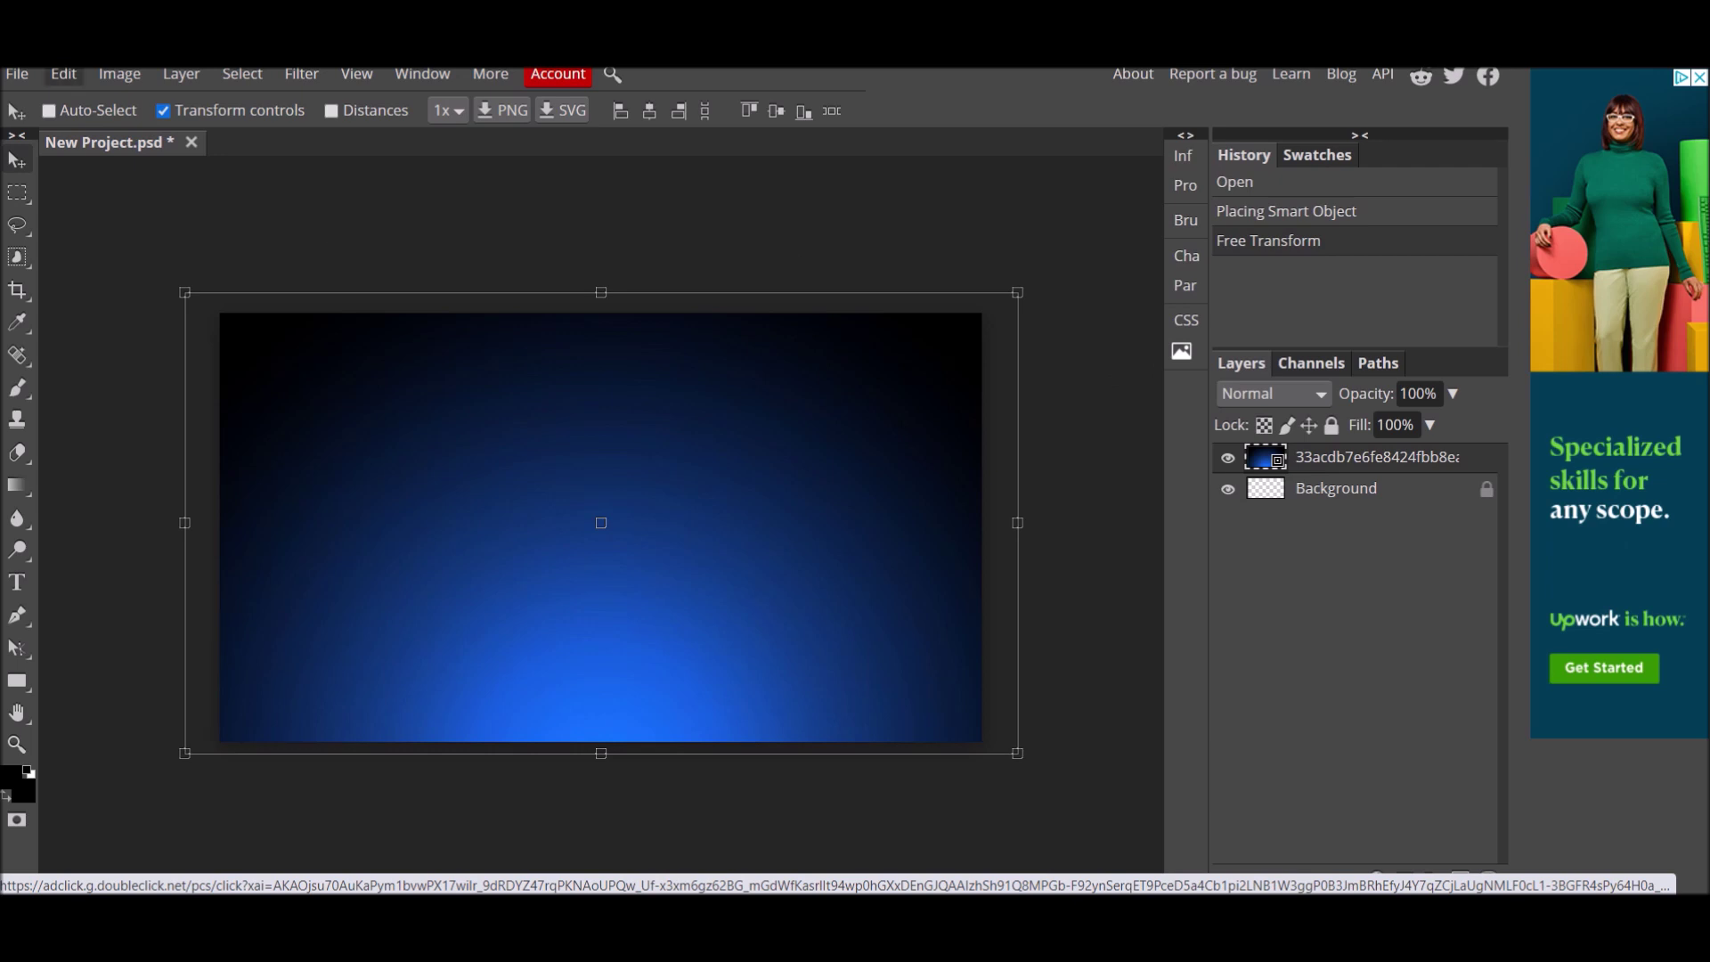
Free Transform the gradient image to about 109.3% width and 107.9% height, and make Background the active layer
click(63, 74)
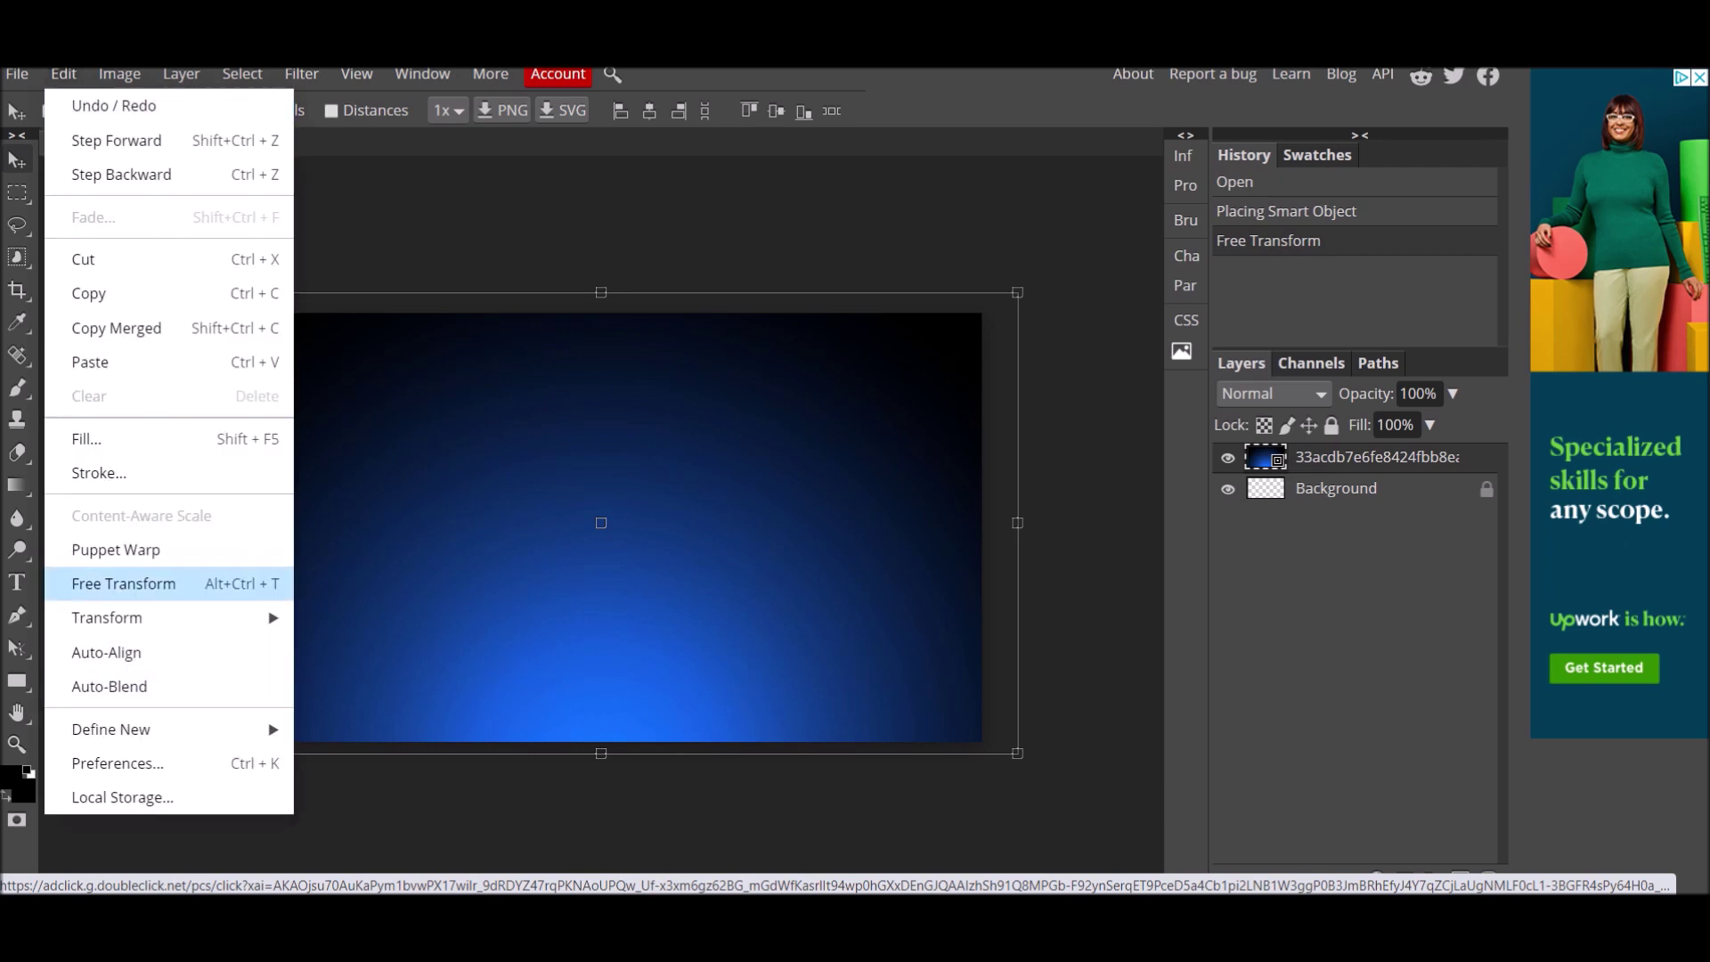
click(137, 584)
mouse_move(184, 292)
mouse_down()
mouse_move(269, 361)
mouse_move(183, 290)
mouse_up()
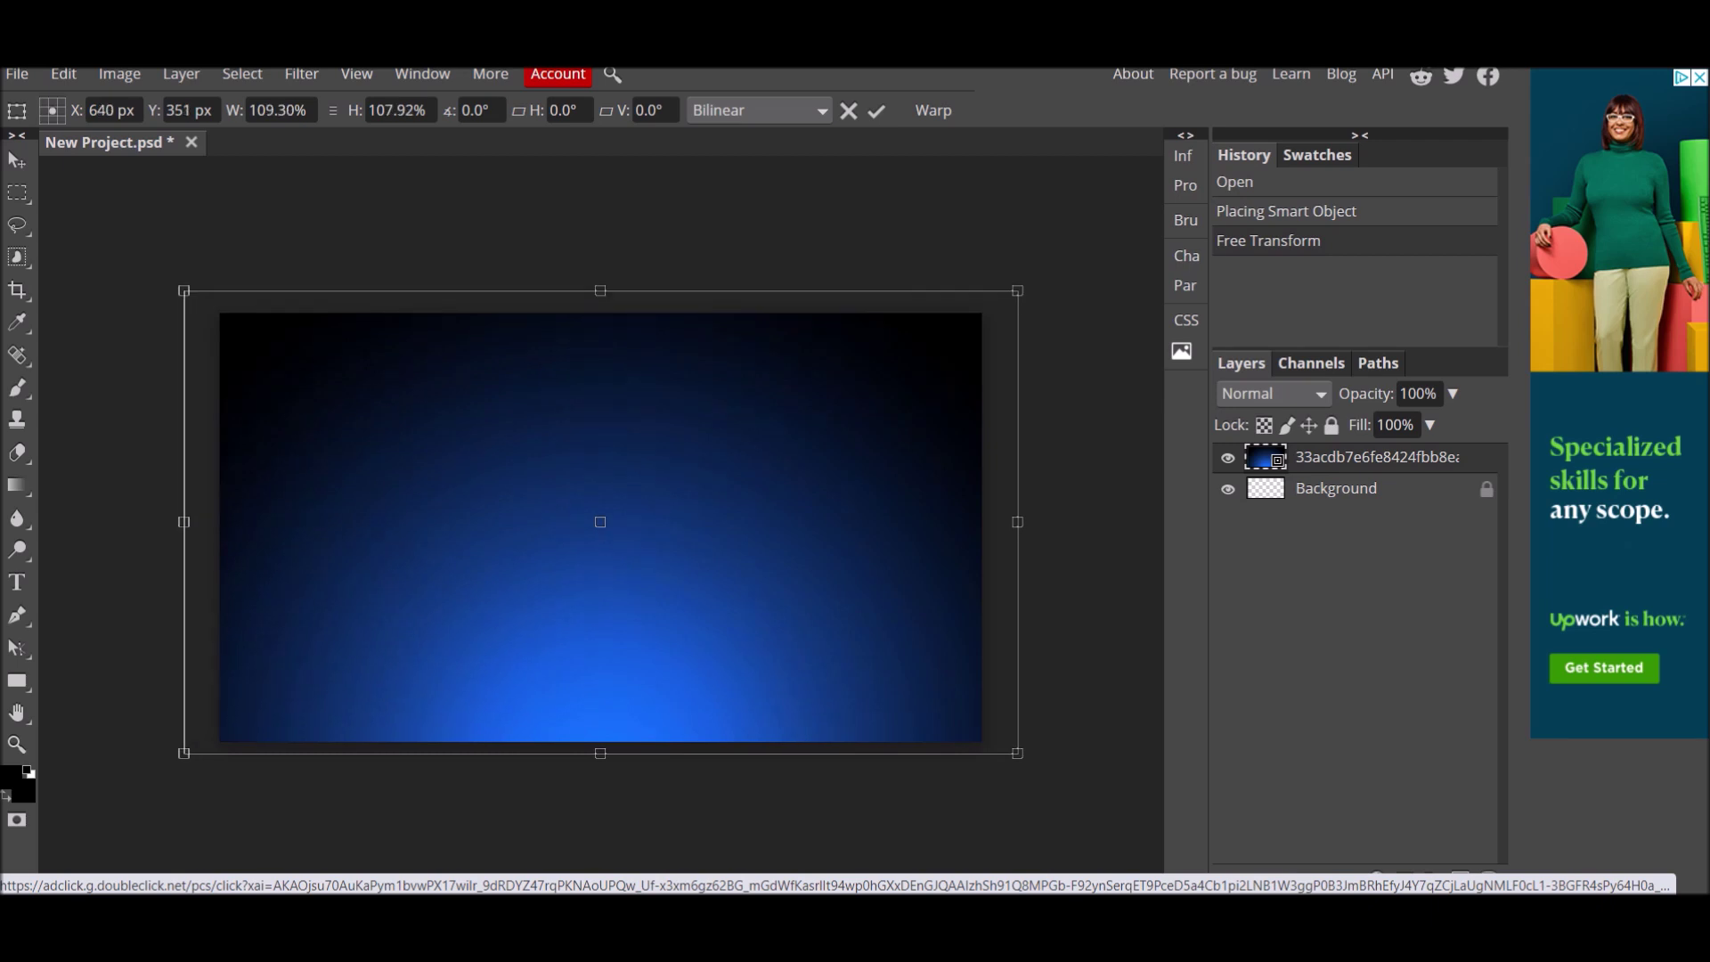
click(1336, 488)
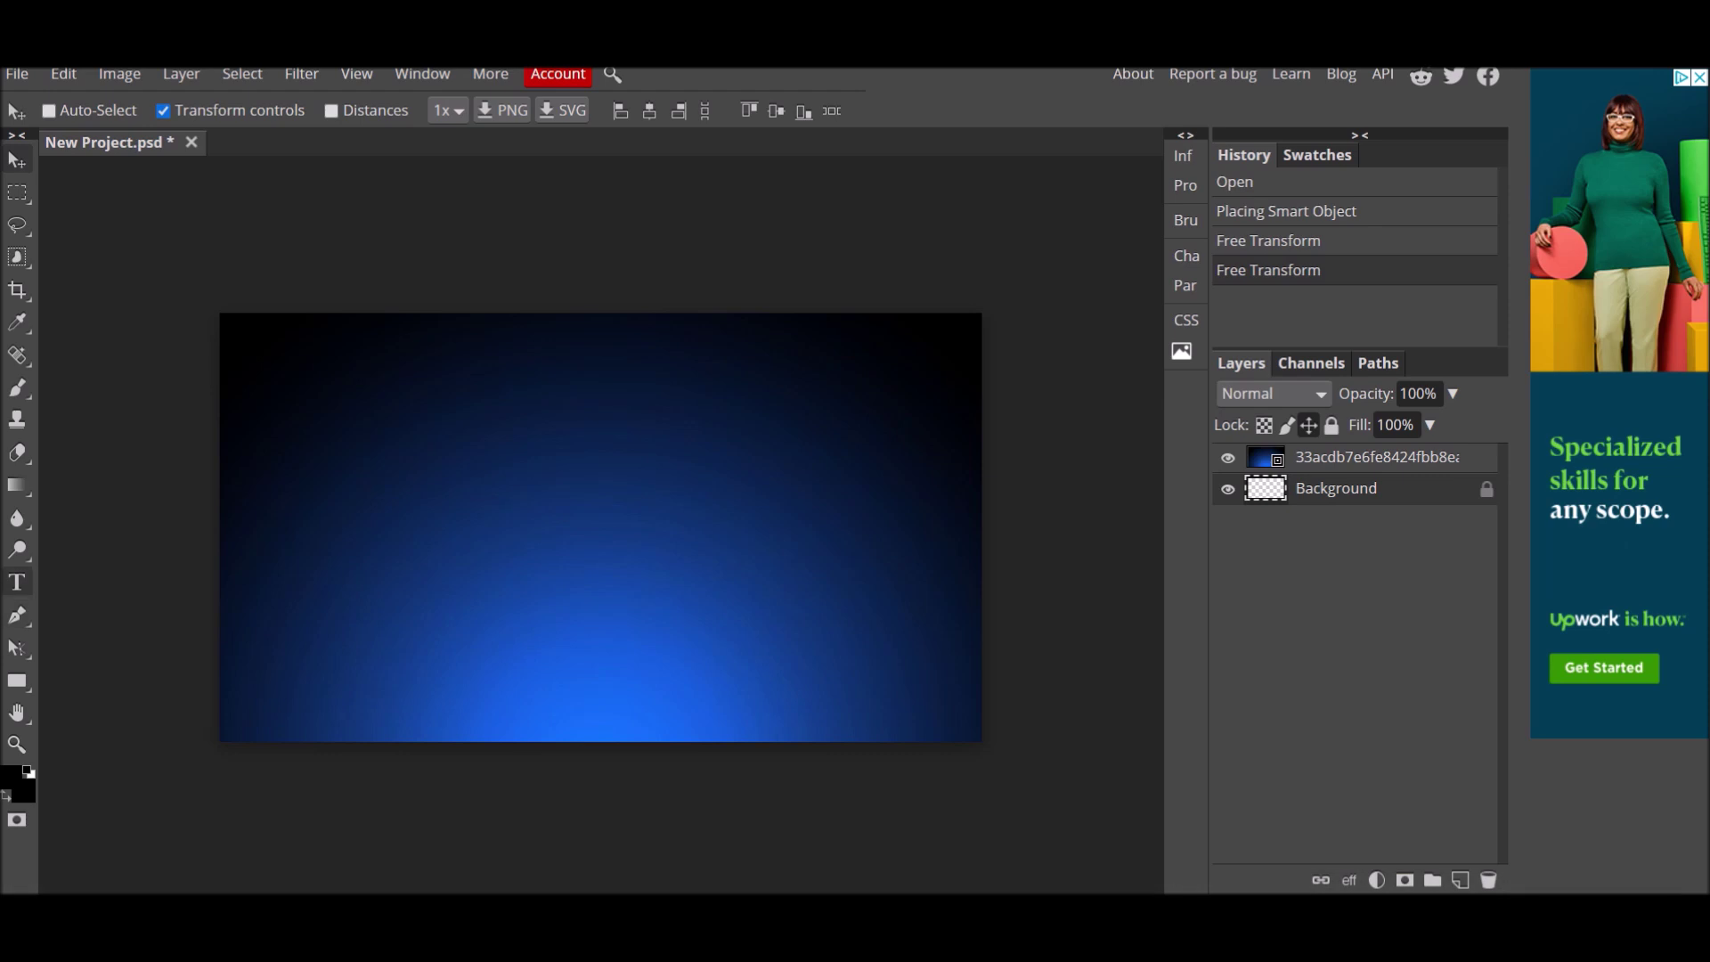
Set up the Type tool with the Bebas font, found by searching "beb", at a size of 150 px
click(17, 582)
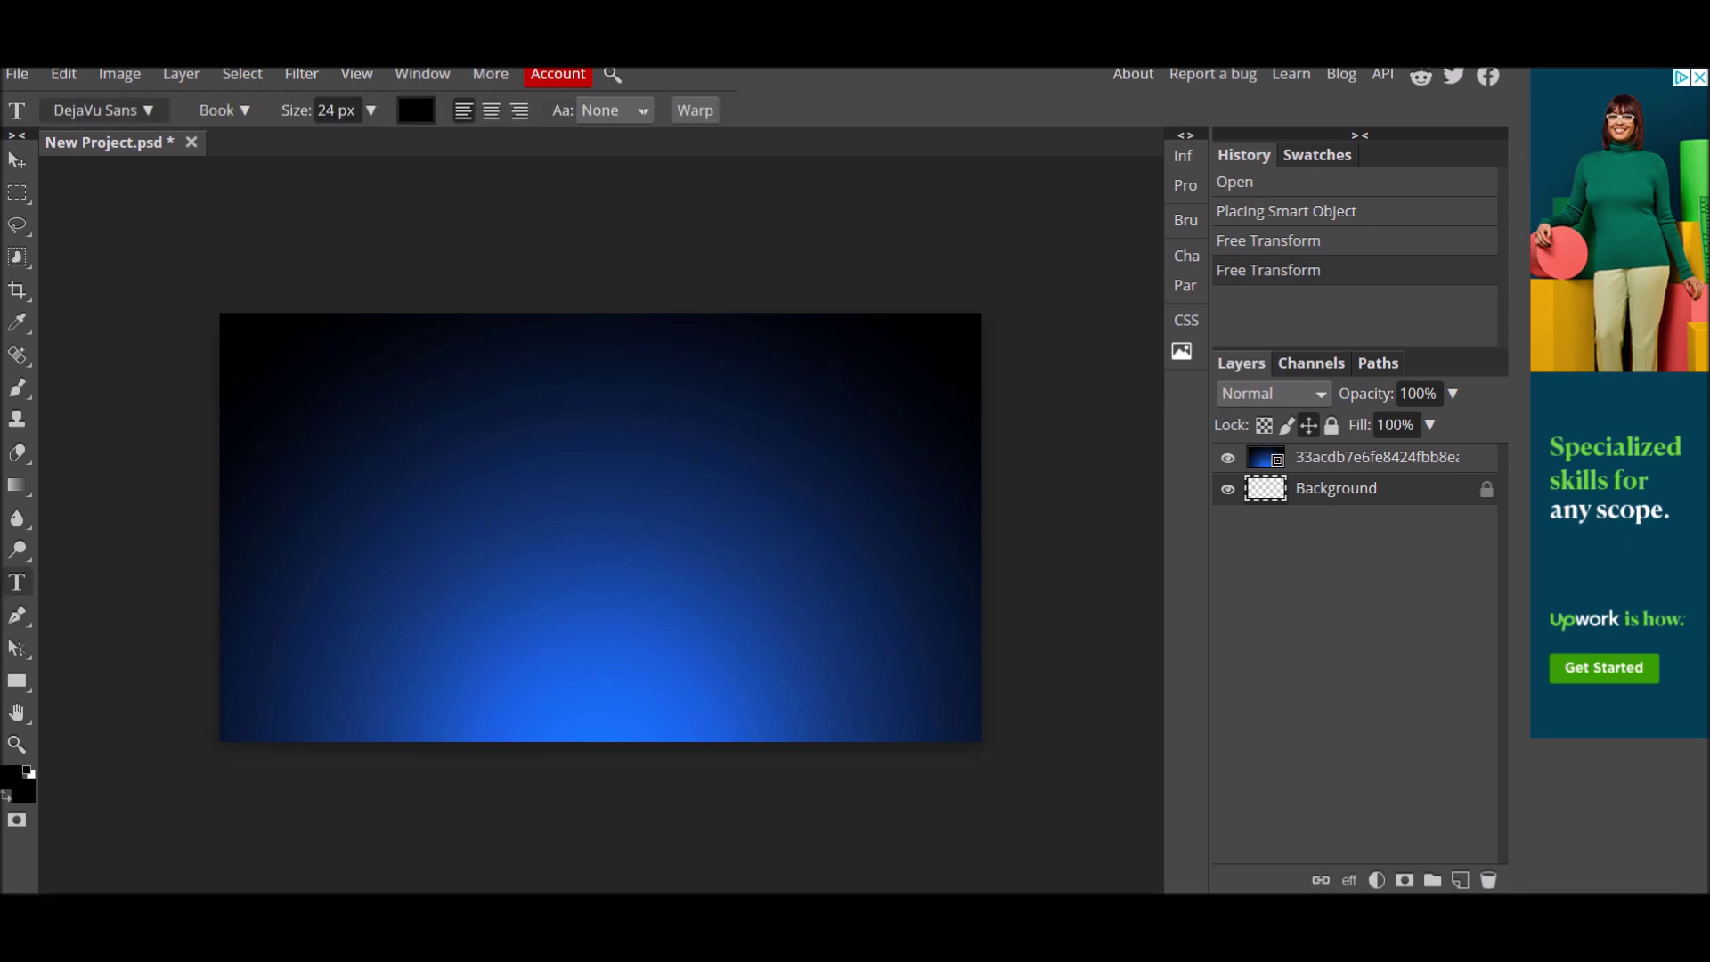
click(101, 110)
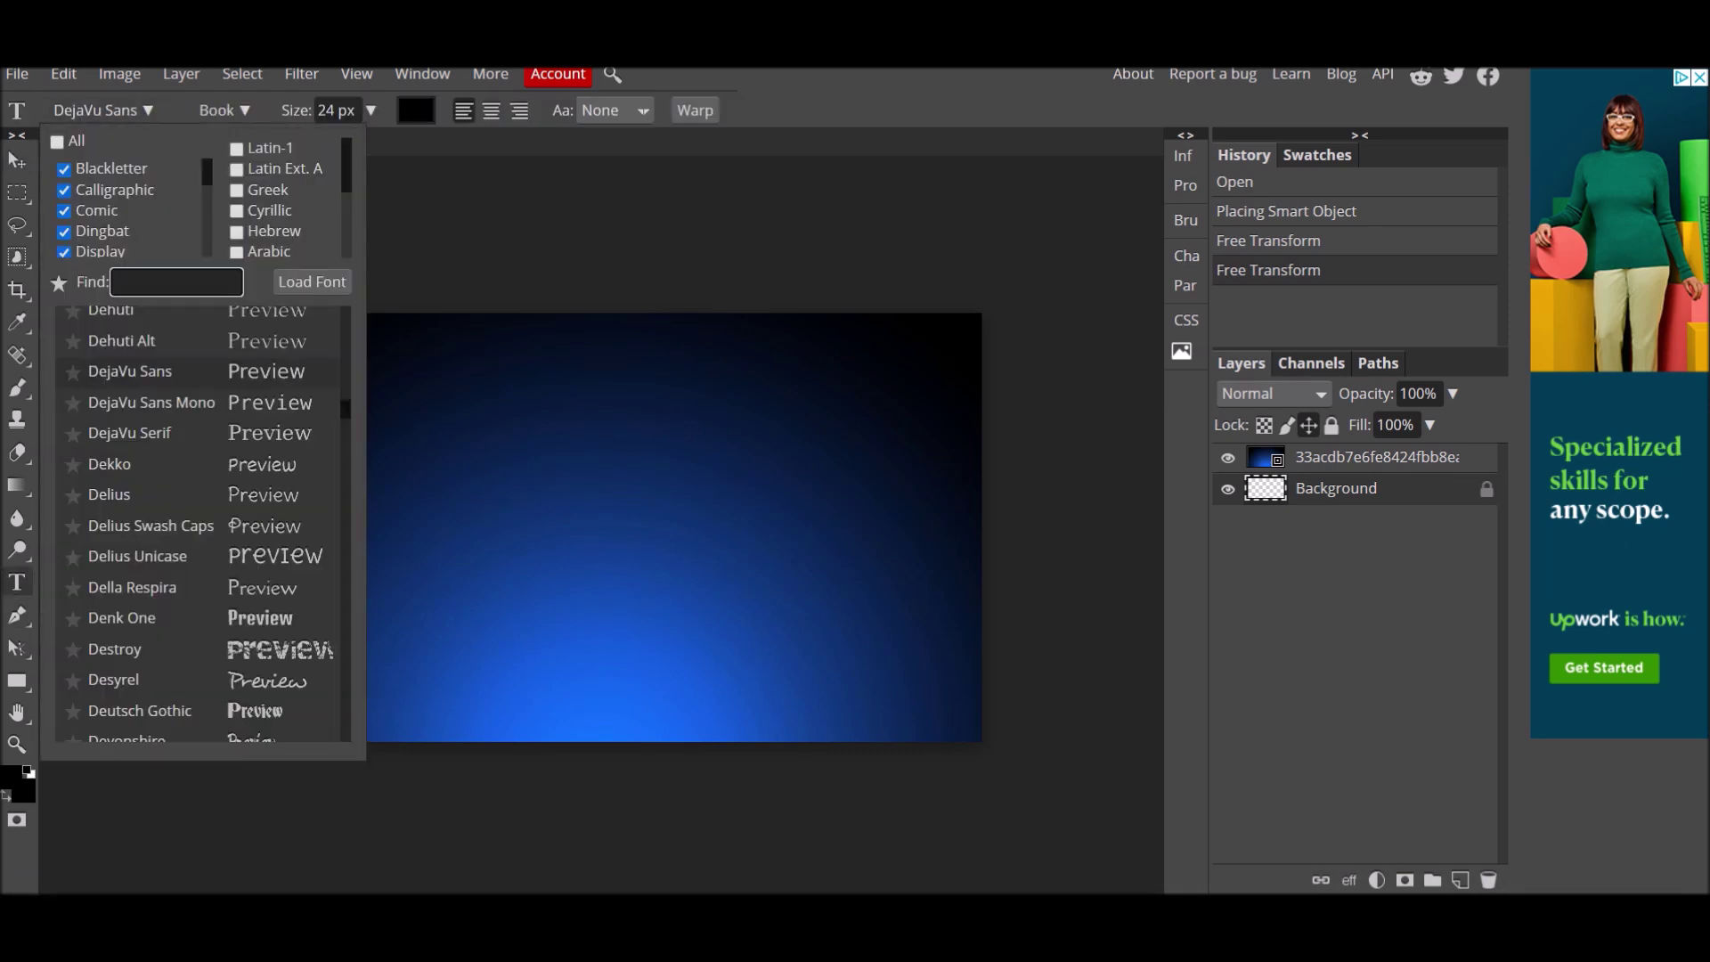
text(b)
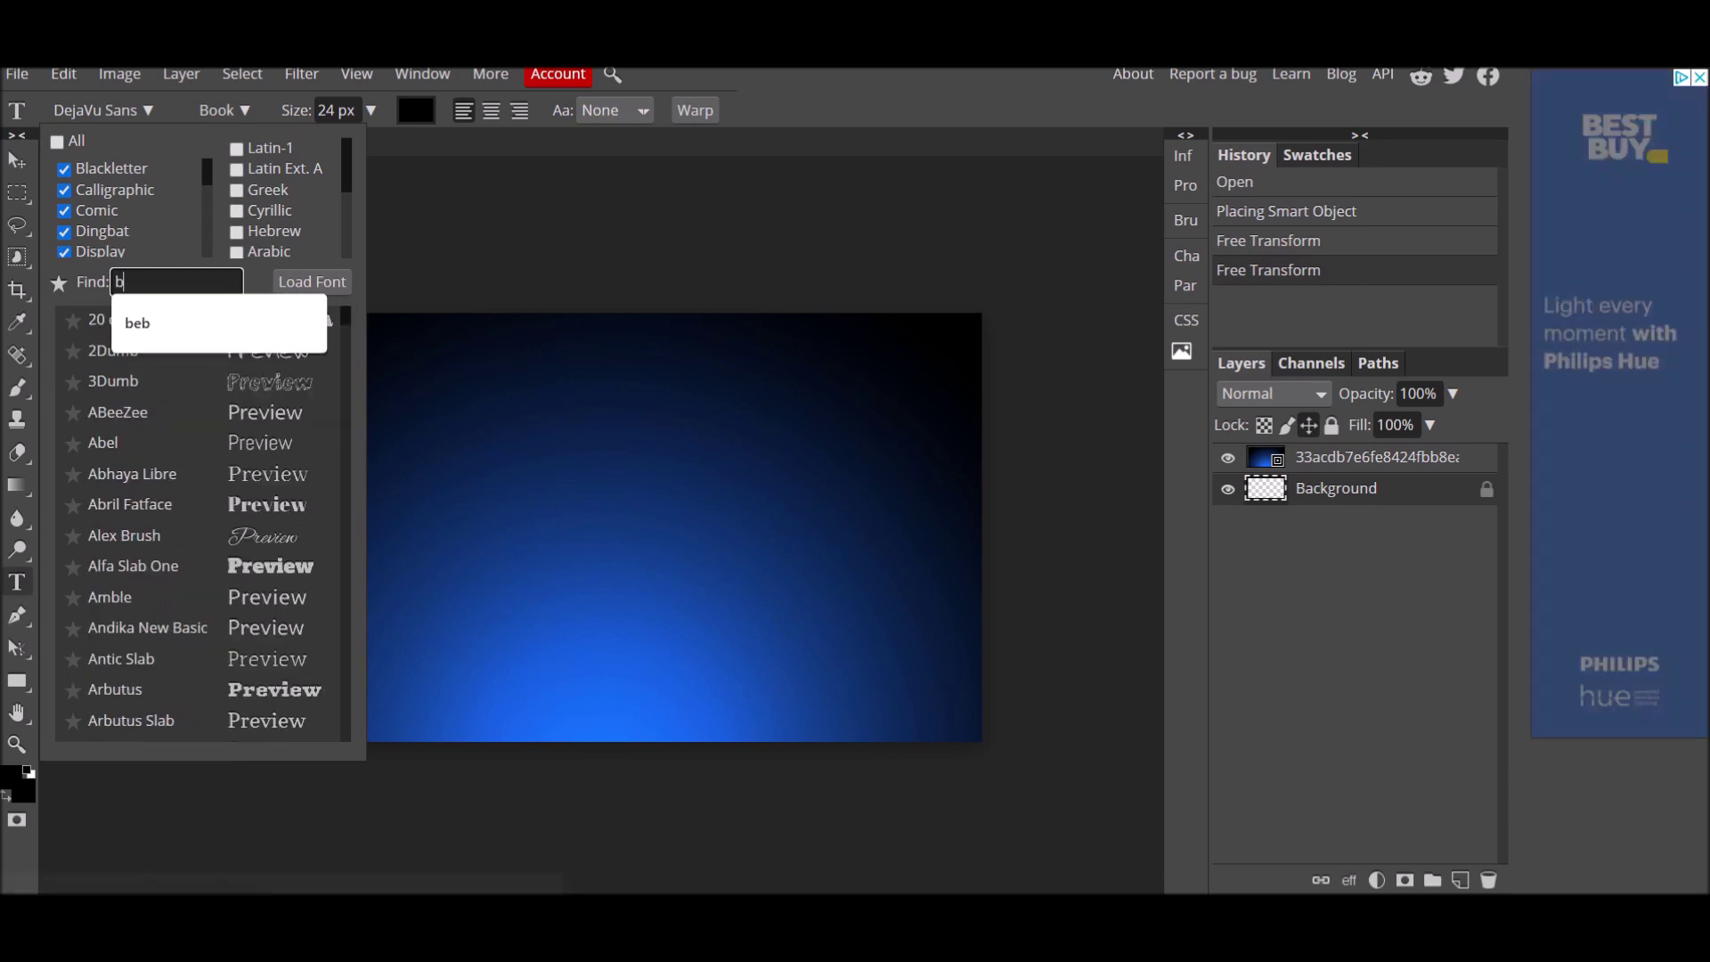
key(Down)
key(Return)
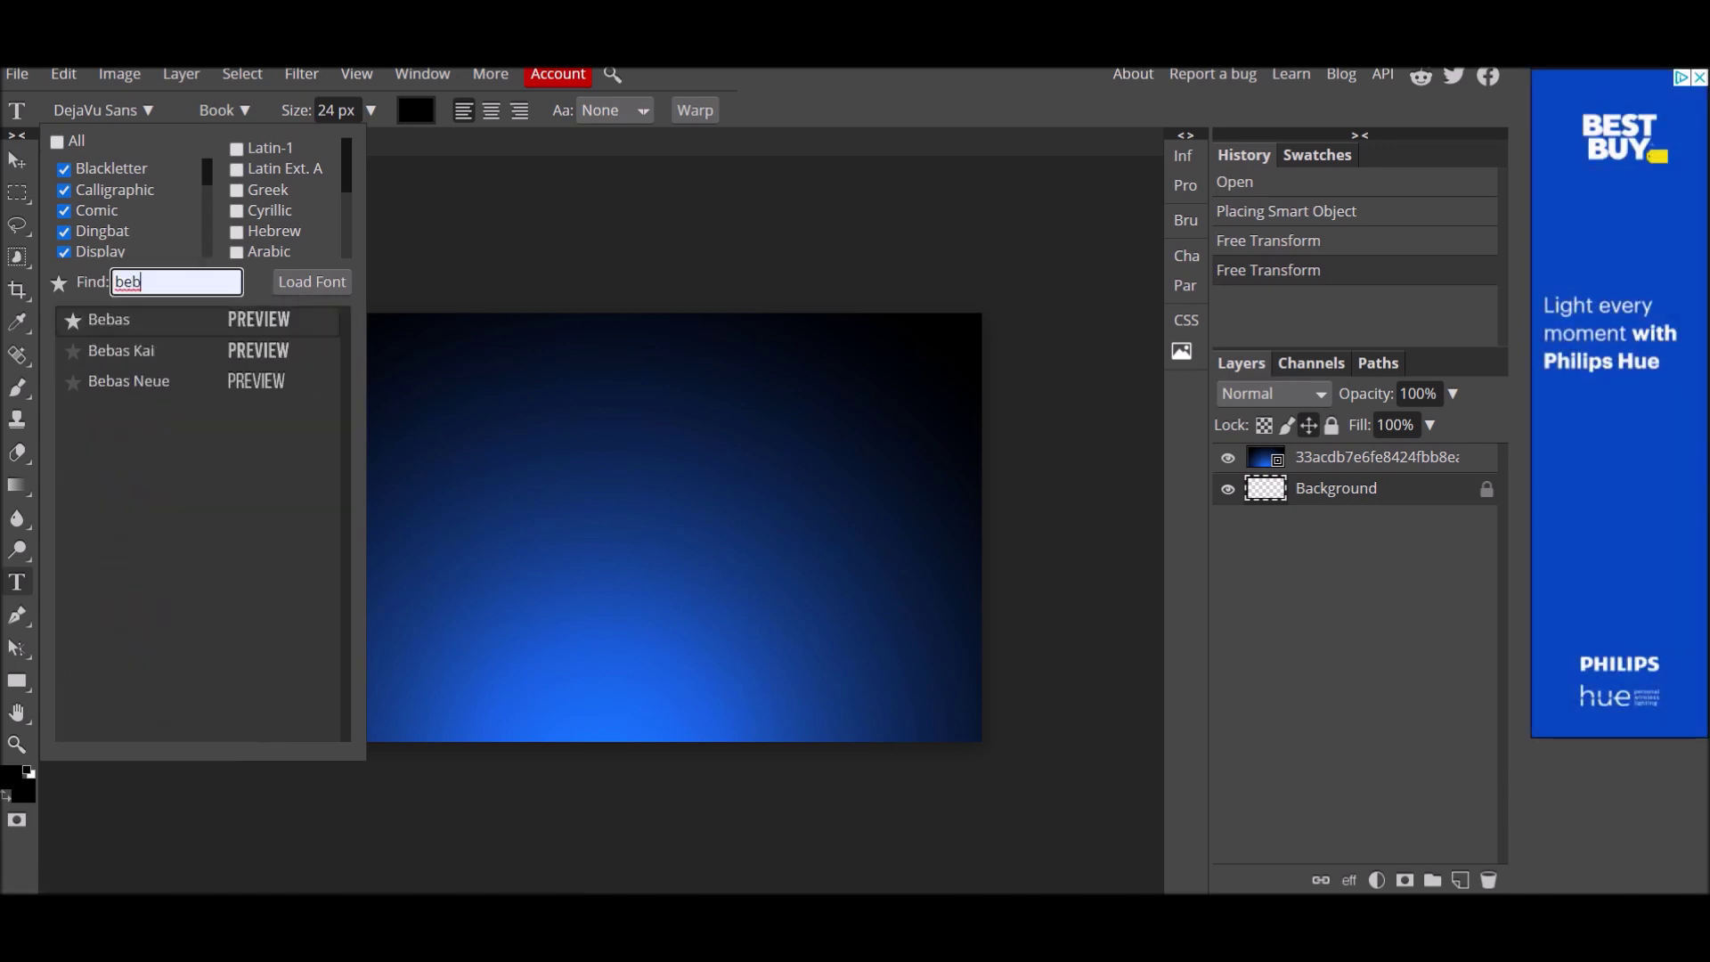
key(Return)
double_click(326, 111)
text(150)
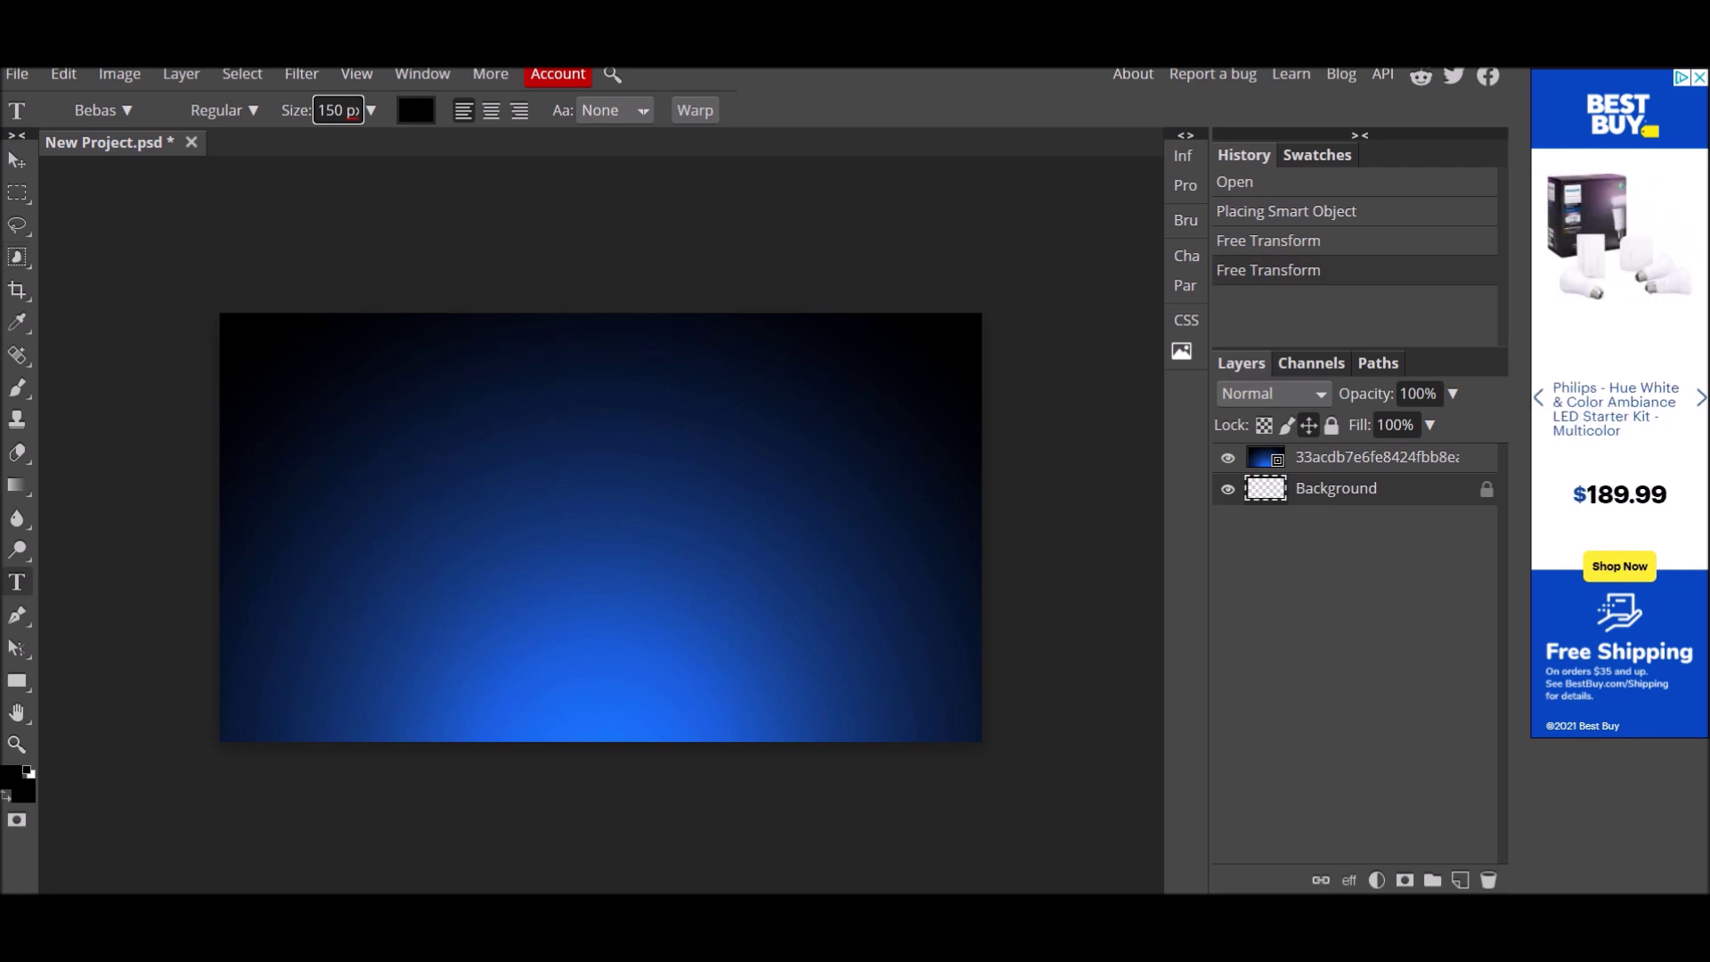
Add a Color Overlay to the gradient image layer, trying white and red before applying pure blue at 100% opacity
double_click(1390, 457)
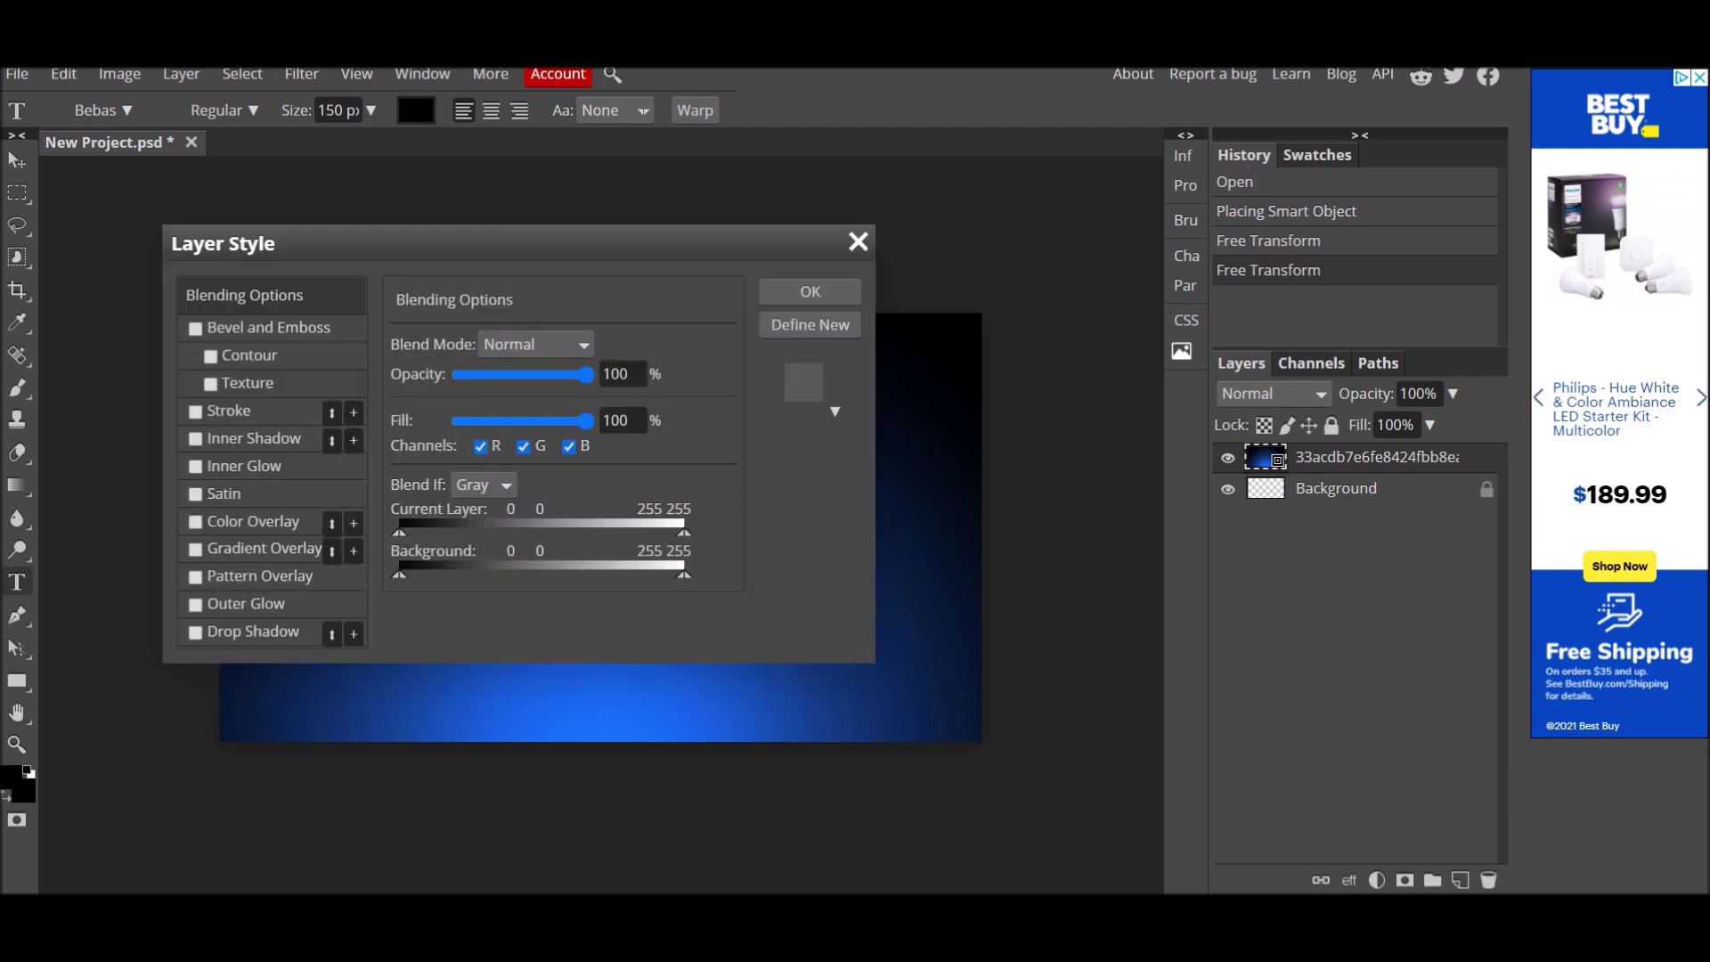
click(195, 522)
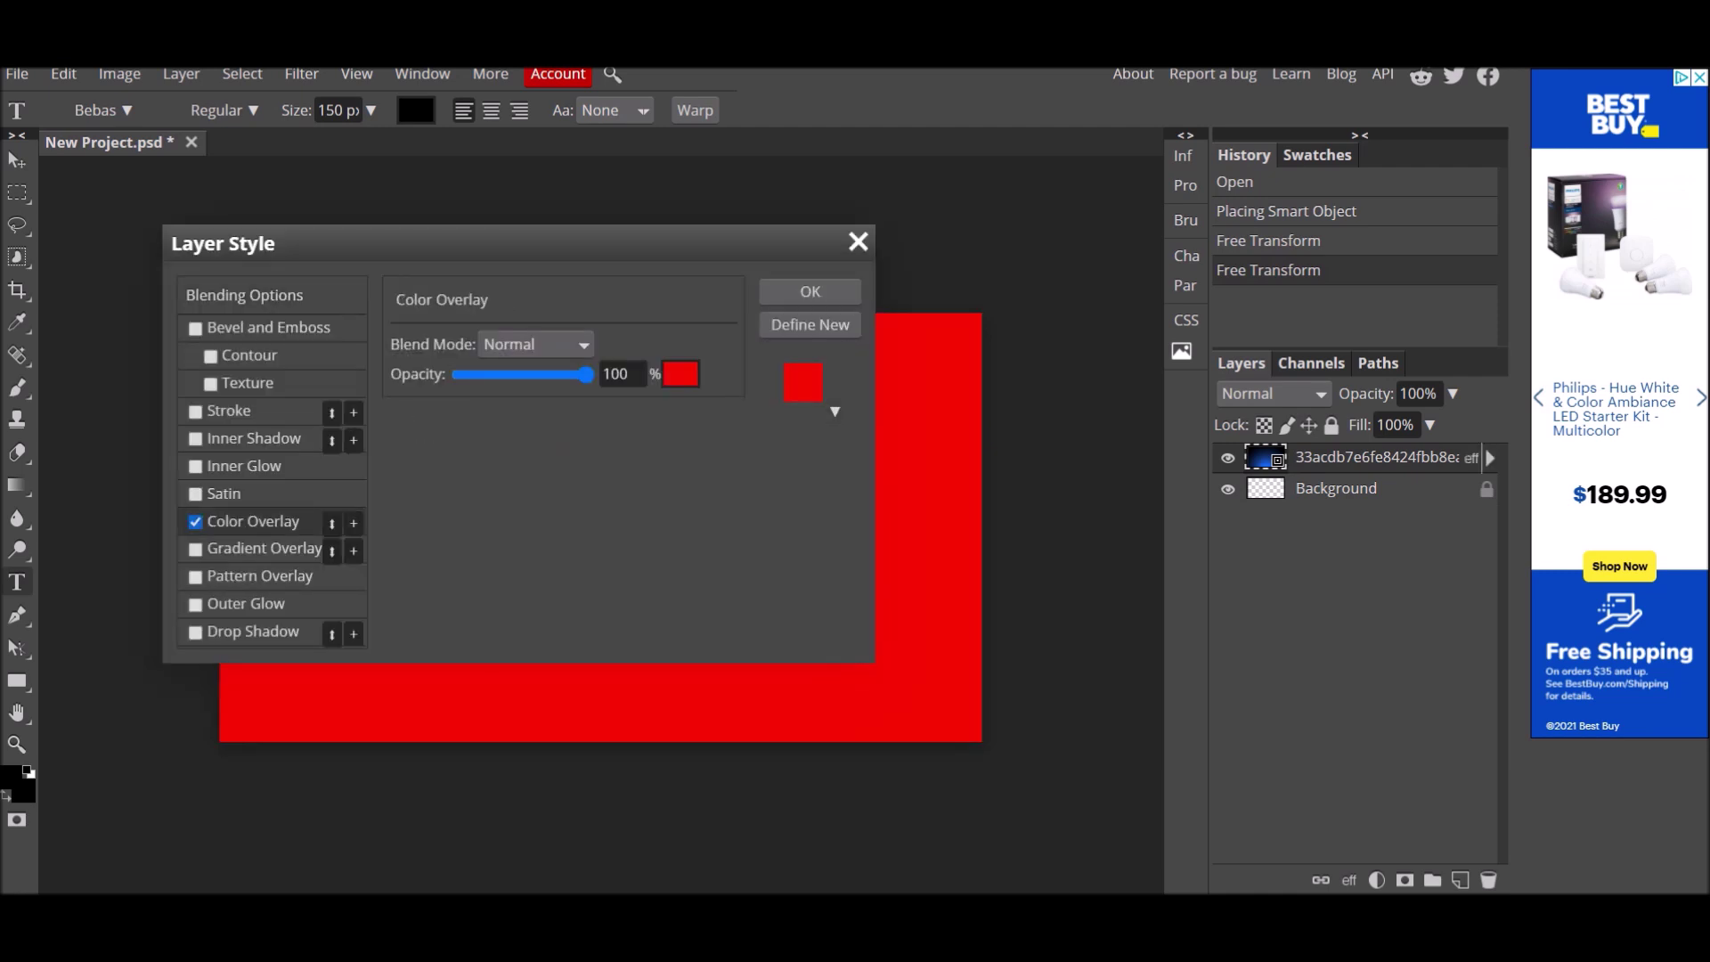
drag(499, 243, 1175, 226)
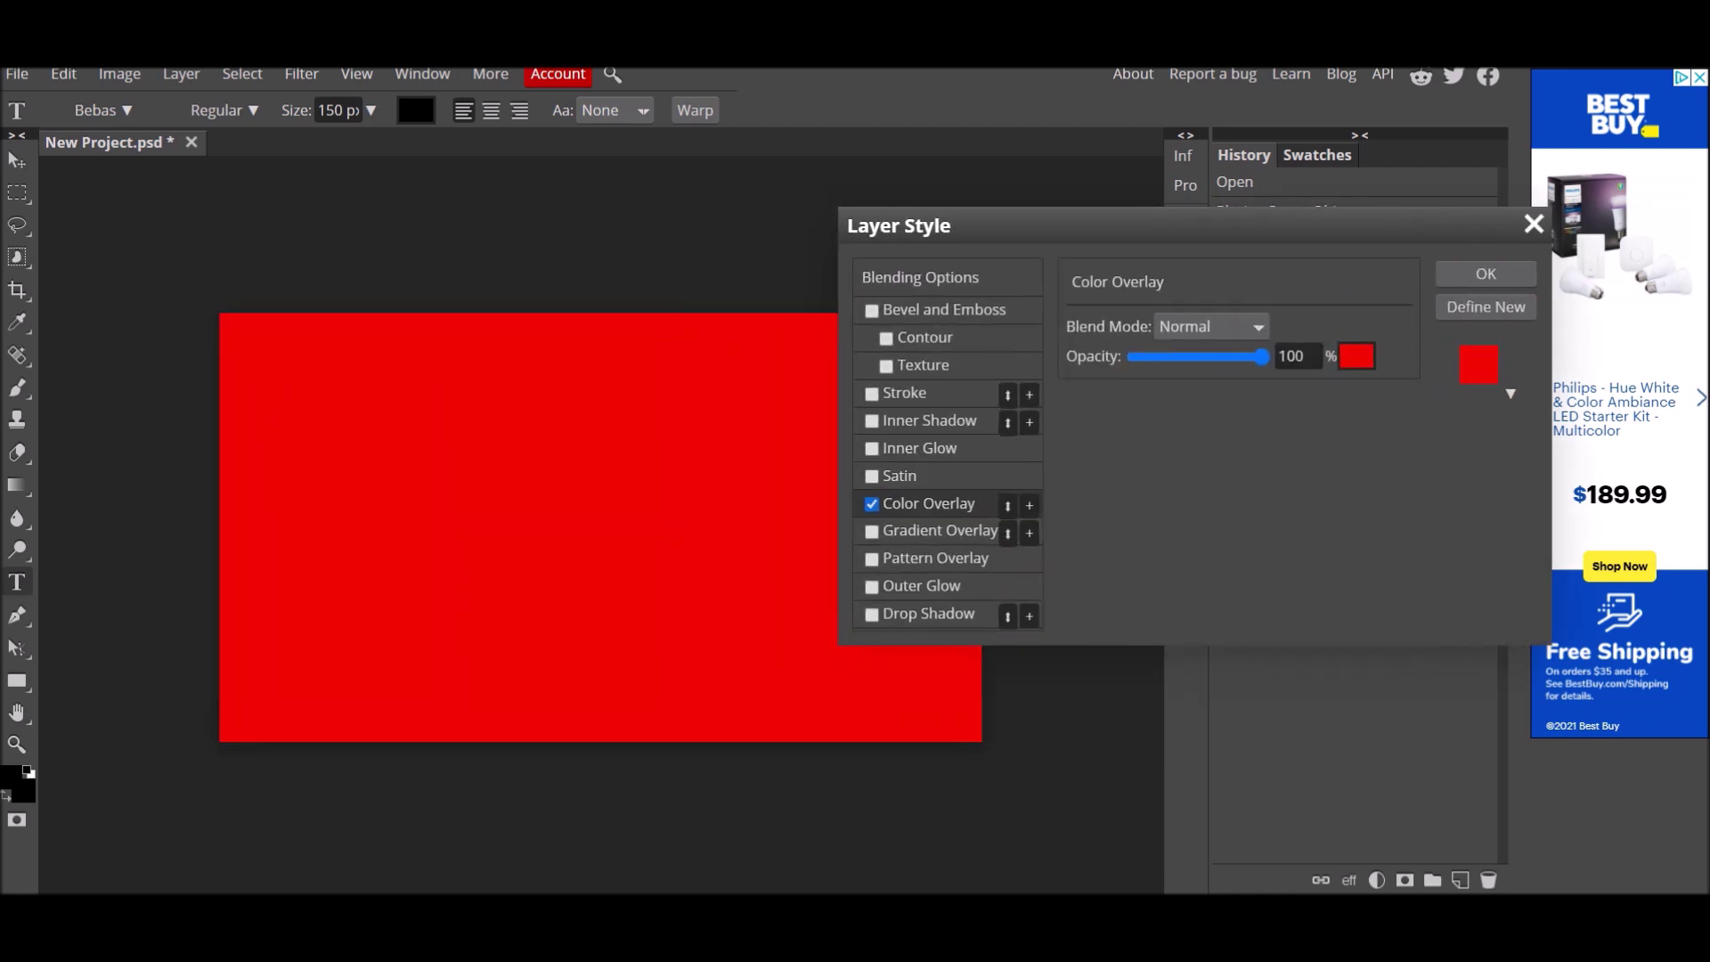
click(1356, 356)
click(853, 678)
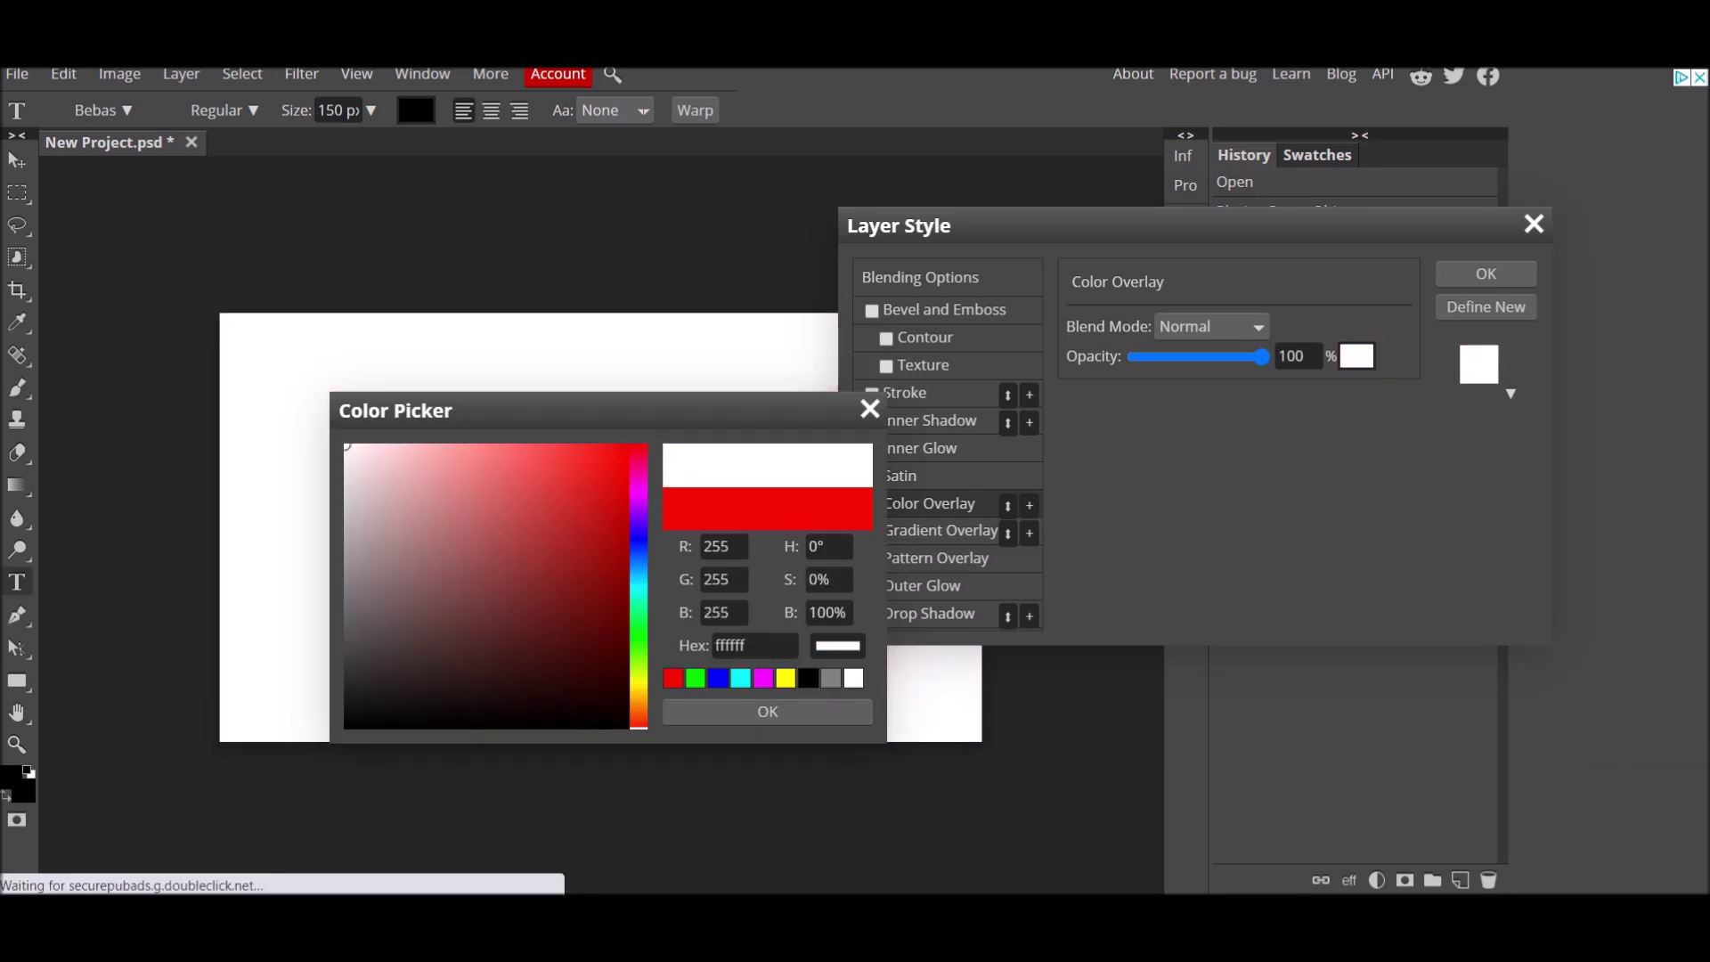
click(672, 679)
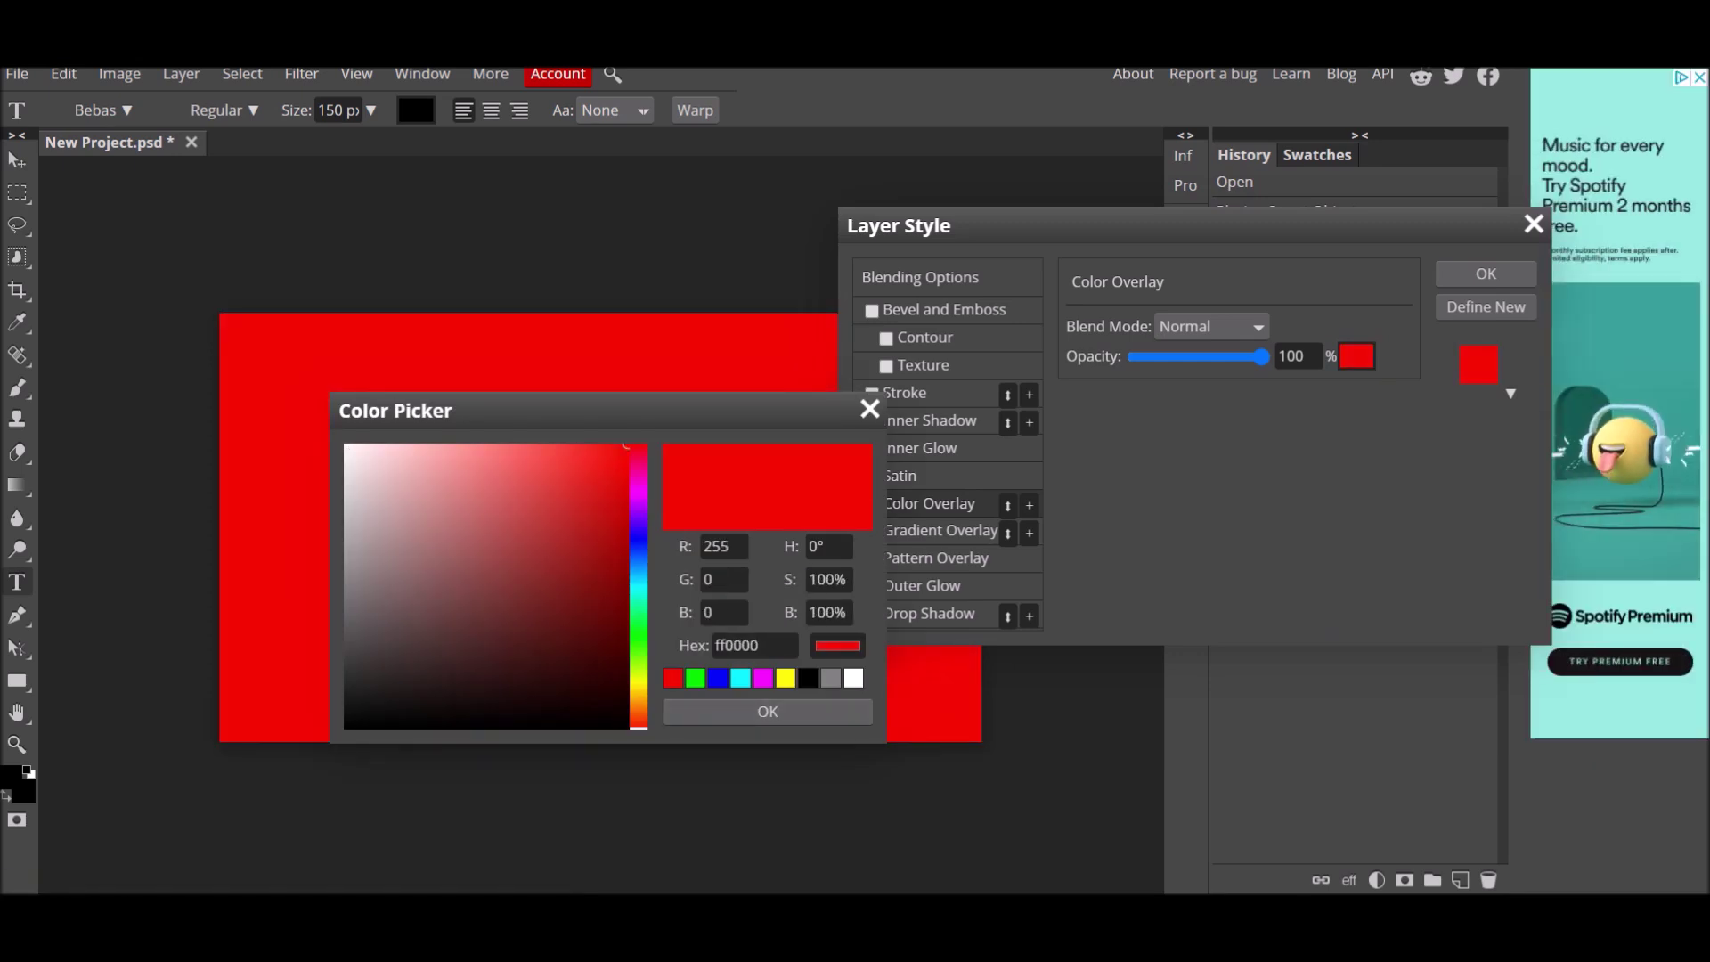
click(718, 678)
click(768, 711)
click(1486, 273)
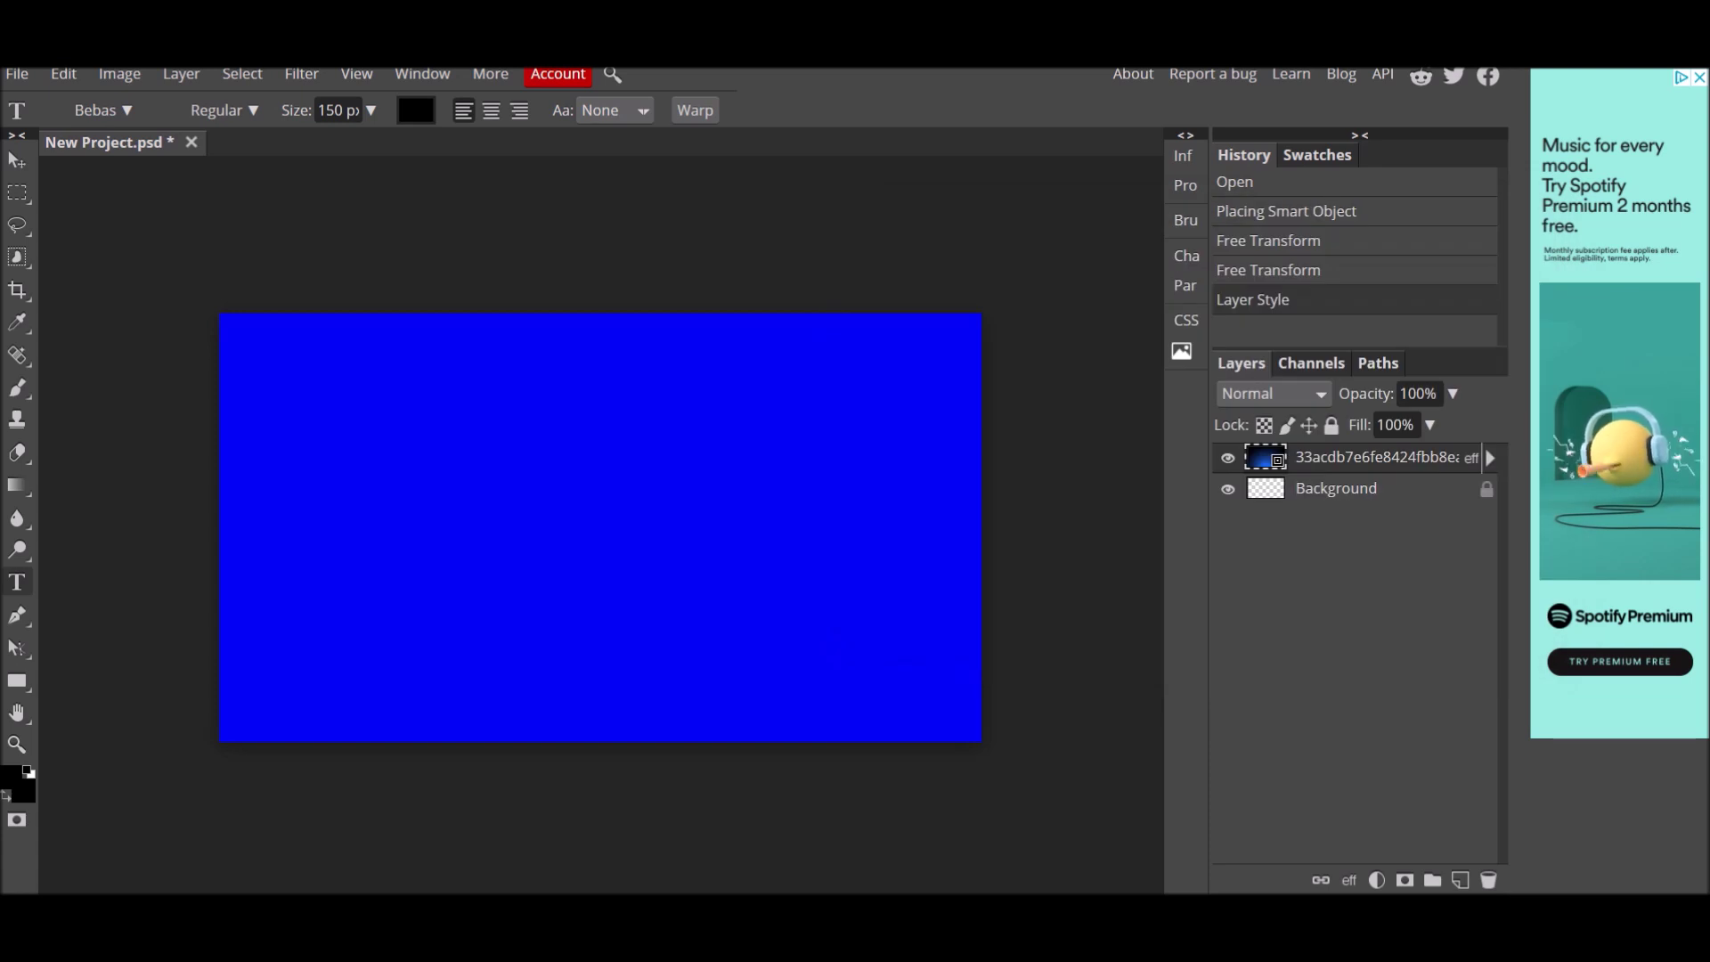
Compare the gradient image layer with its Color Overlay off and on, check the overlay colour, and keep it blue at 100% opacity
right_click(1420, 457)
click(1505, 260)
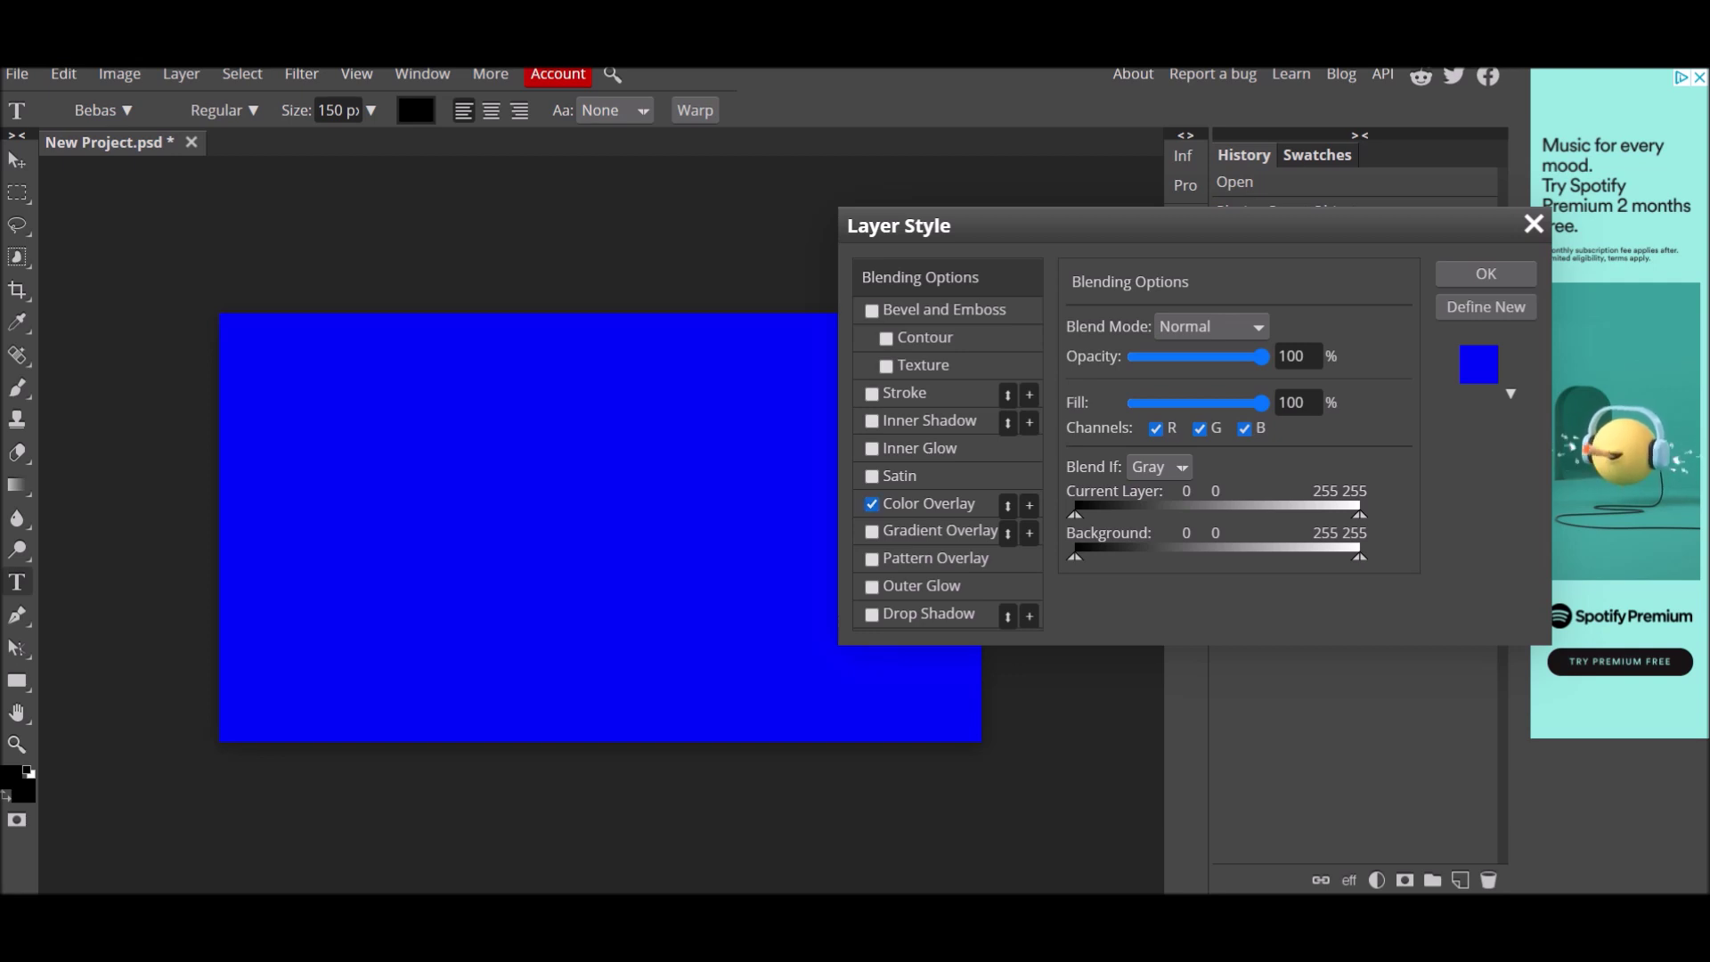
click(871, 504)
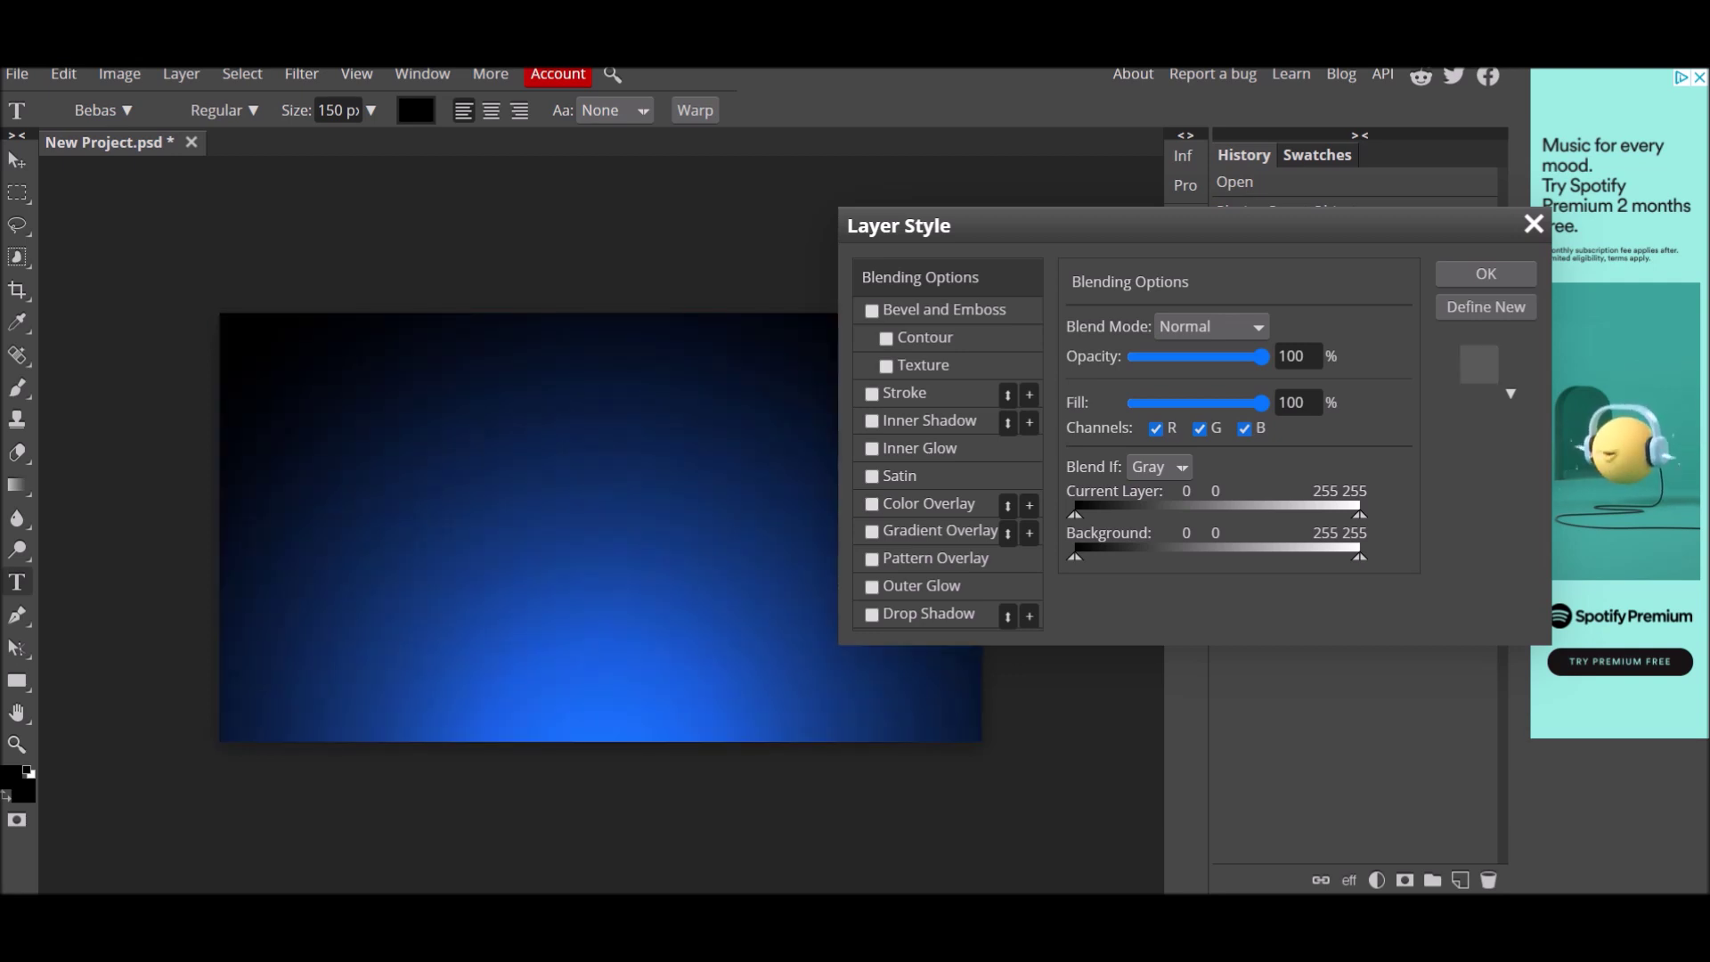
click(871, 505)
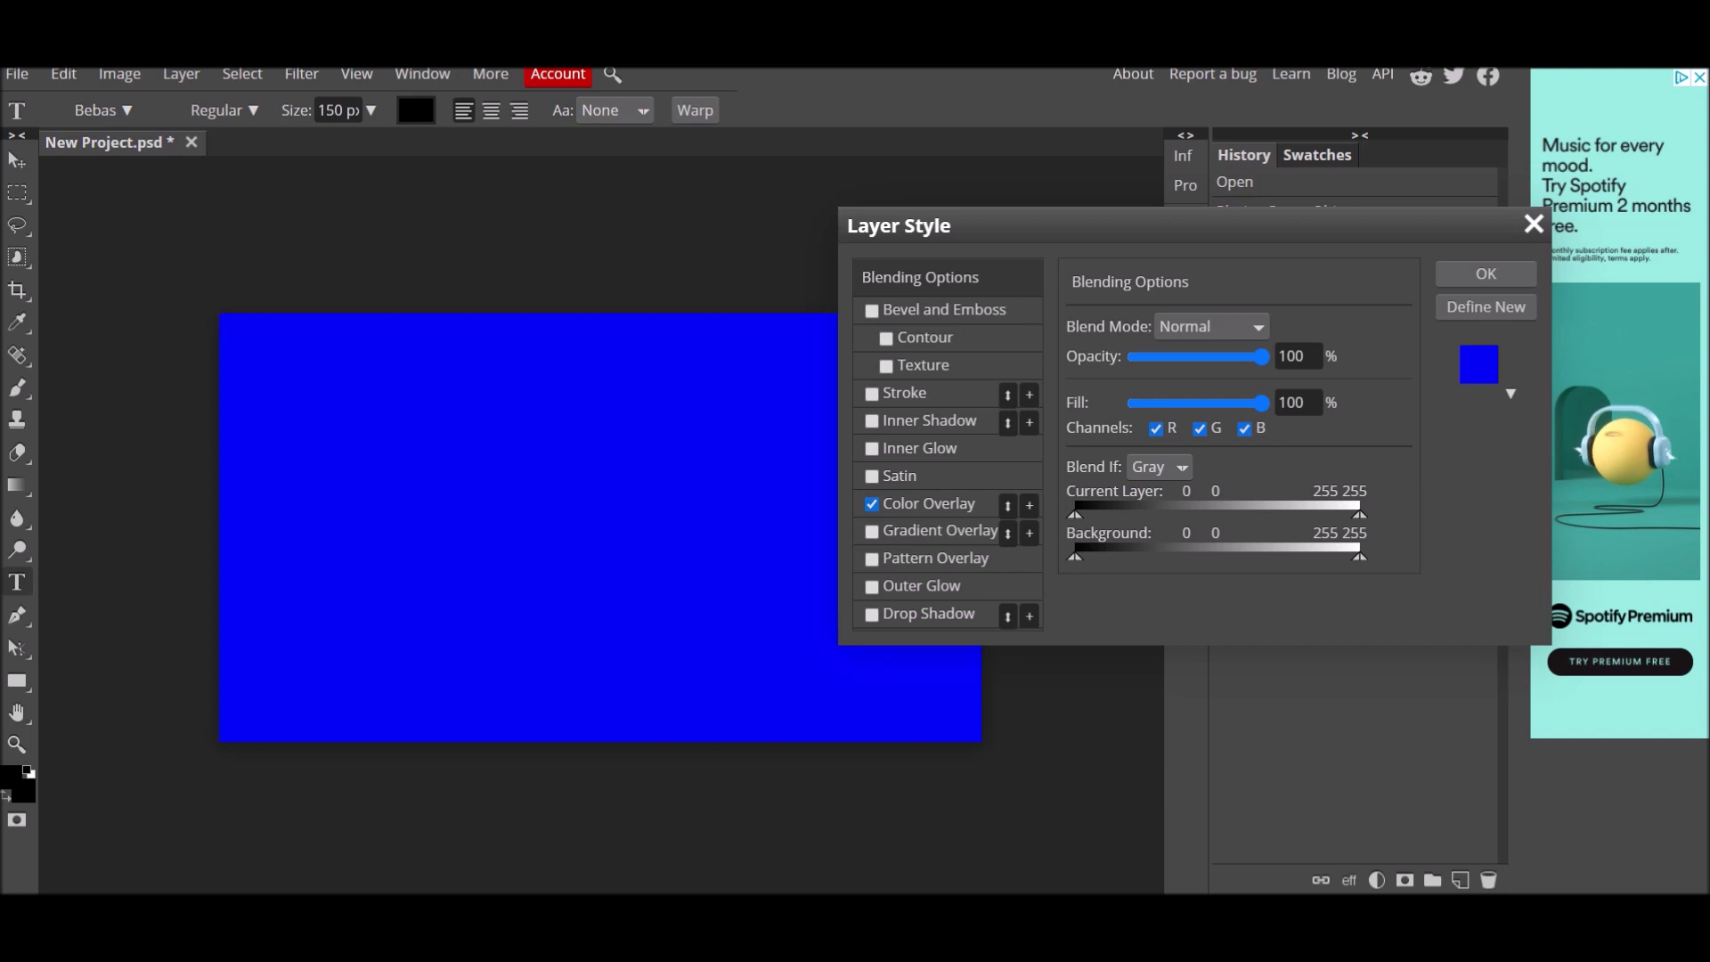
click(929, 504)
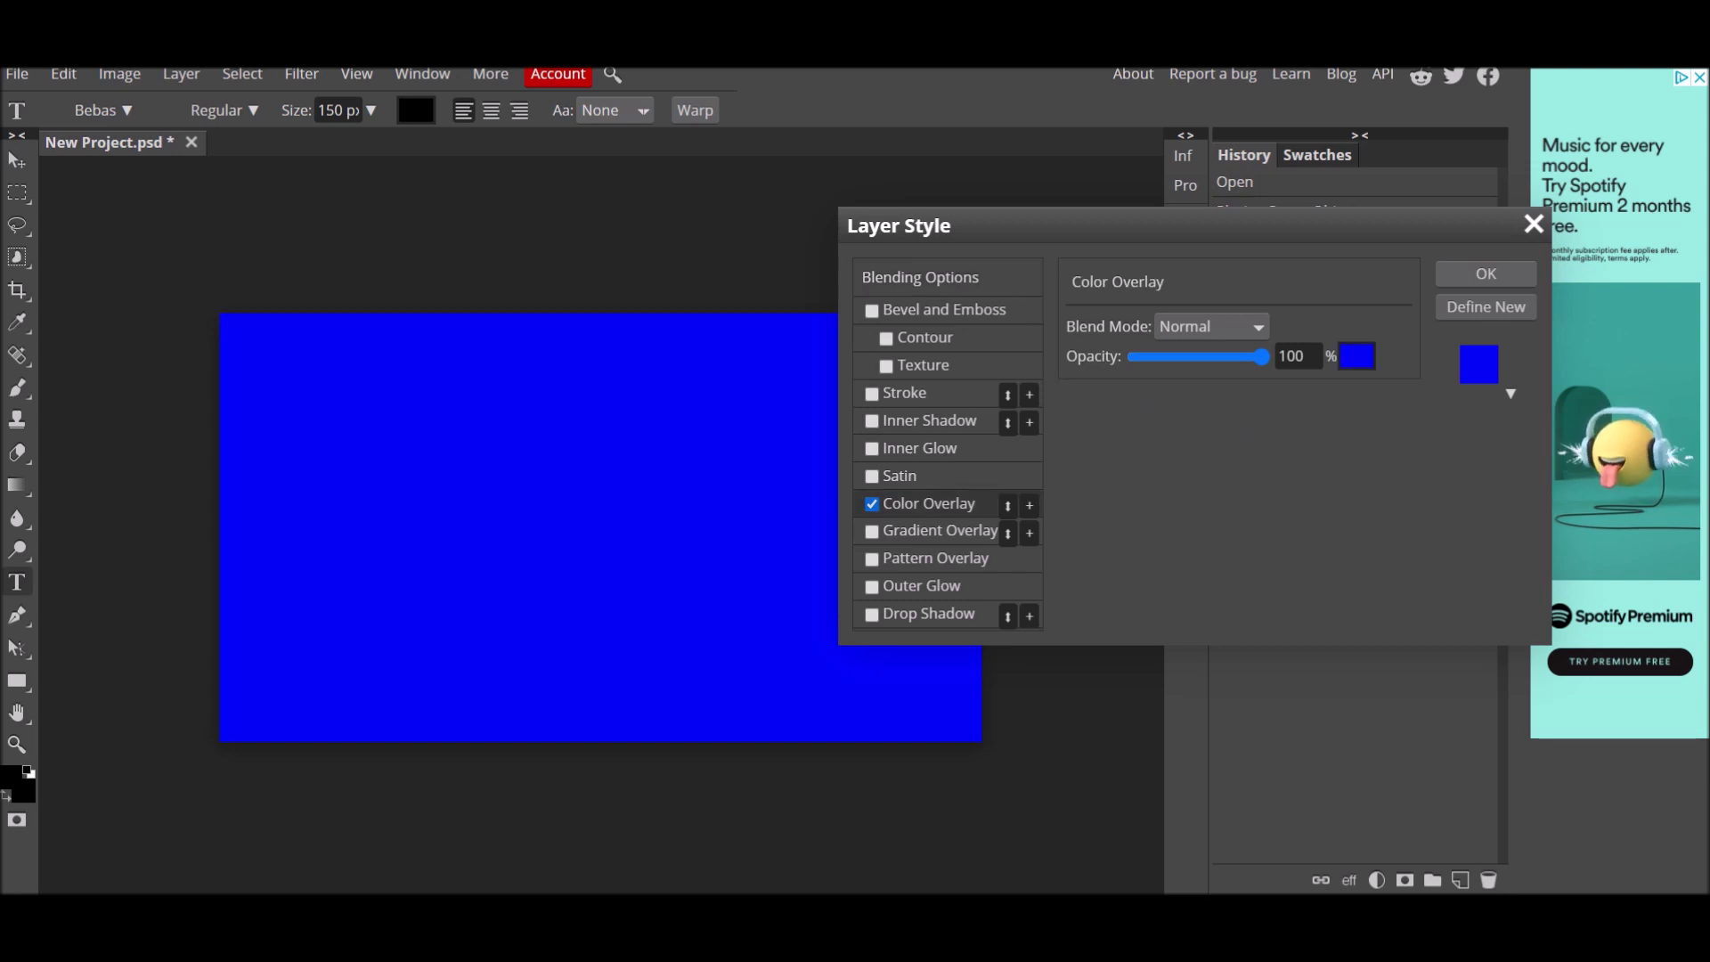
click(1356, 356)
key(Escape)
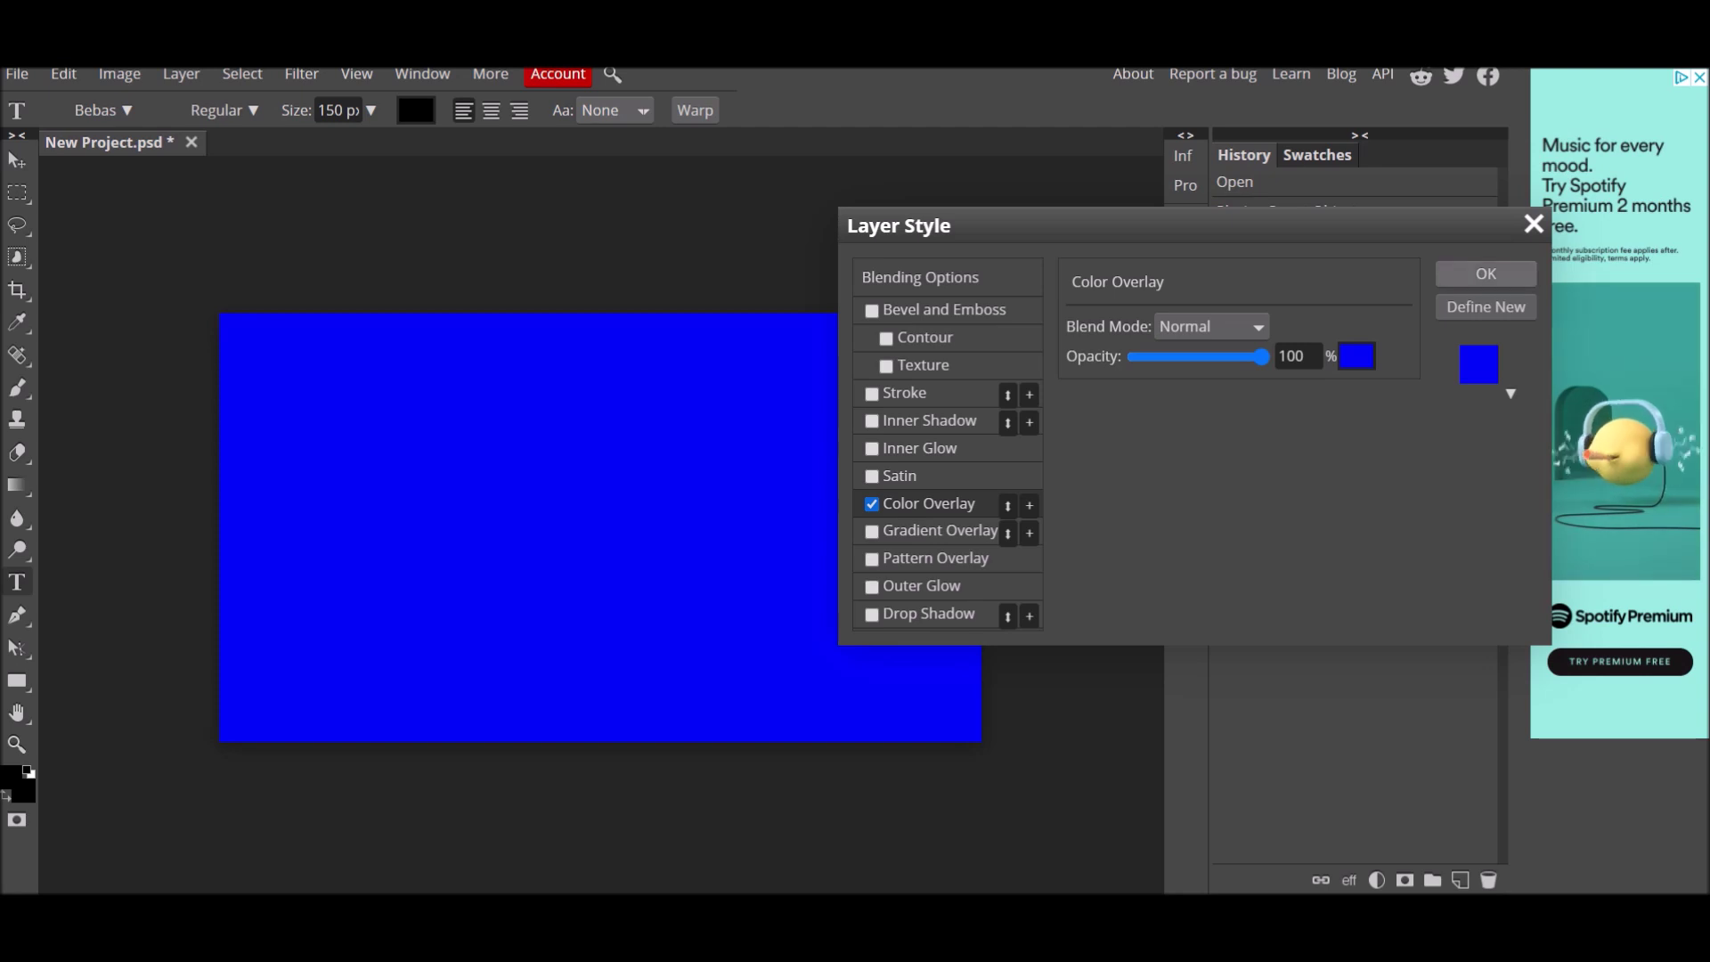
click(1486, 273)
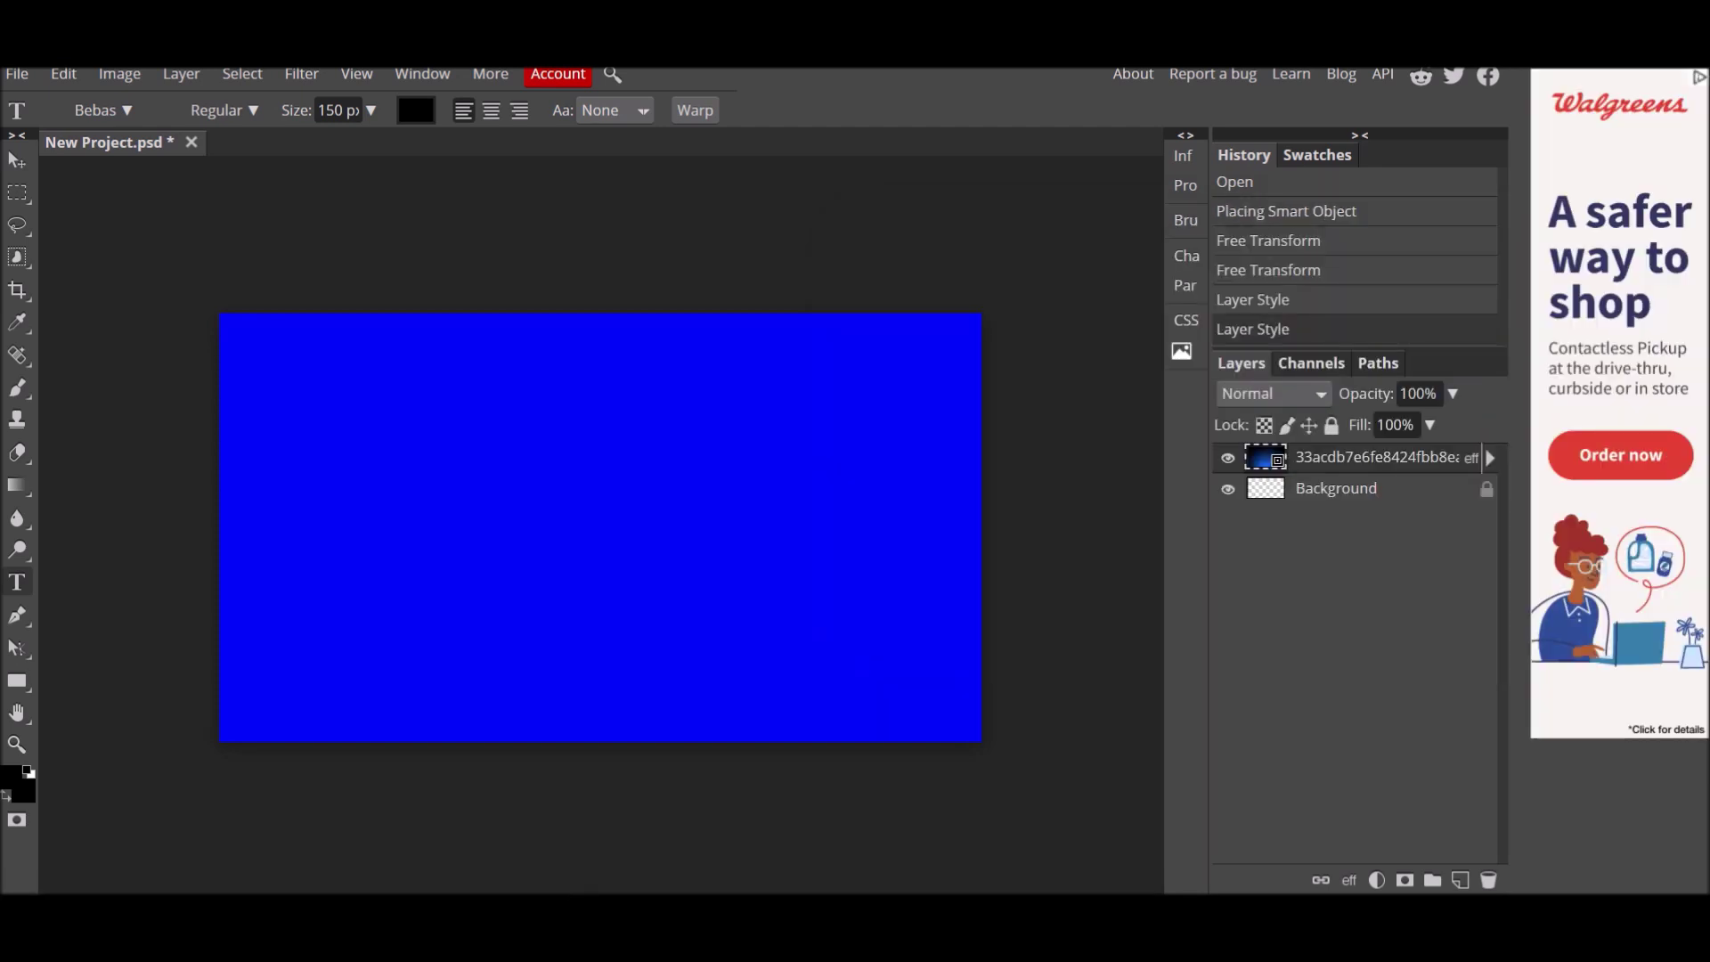
click(358, 429)
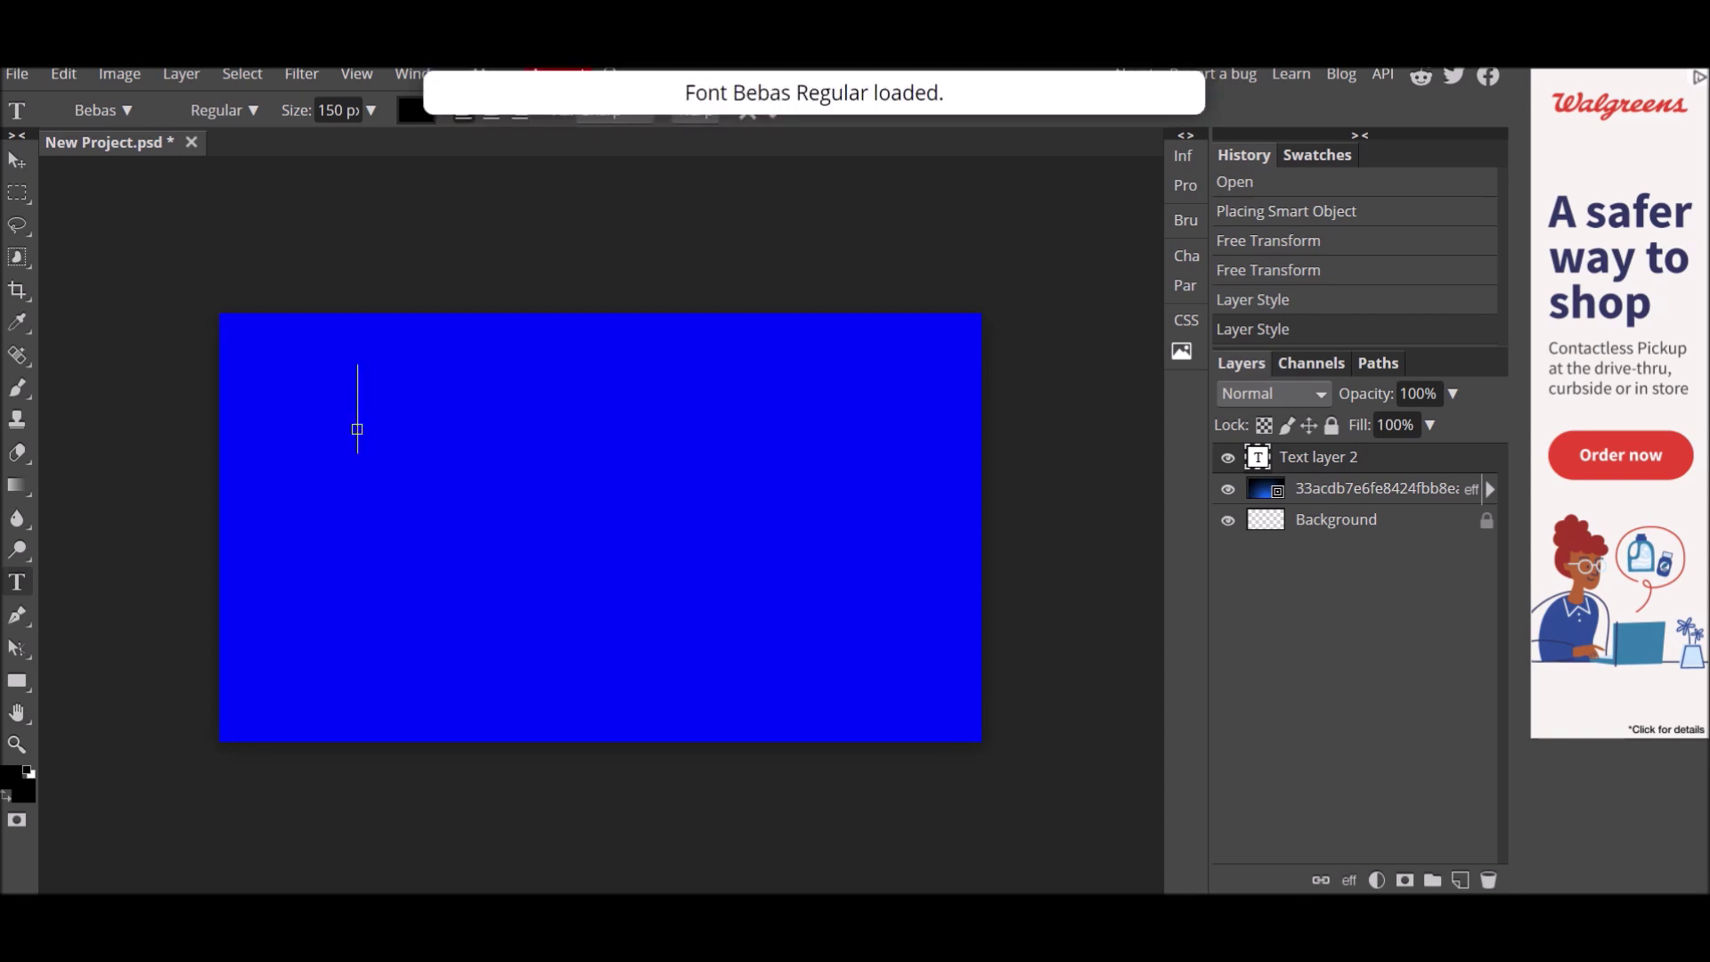
click(331, 110)
double_click(331, 111)
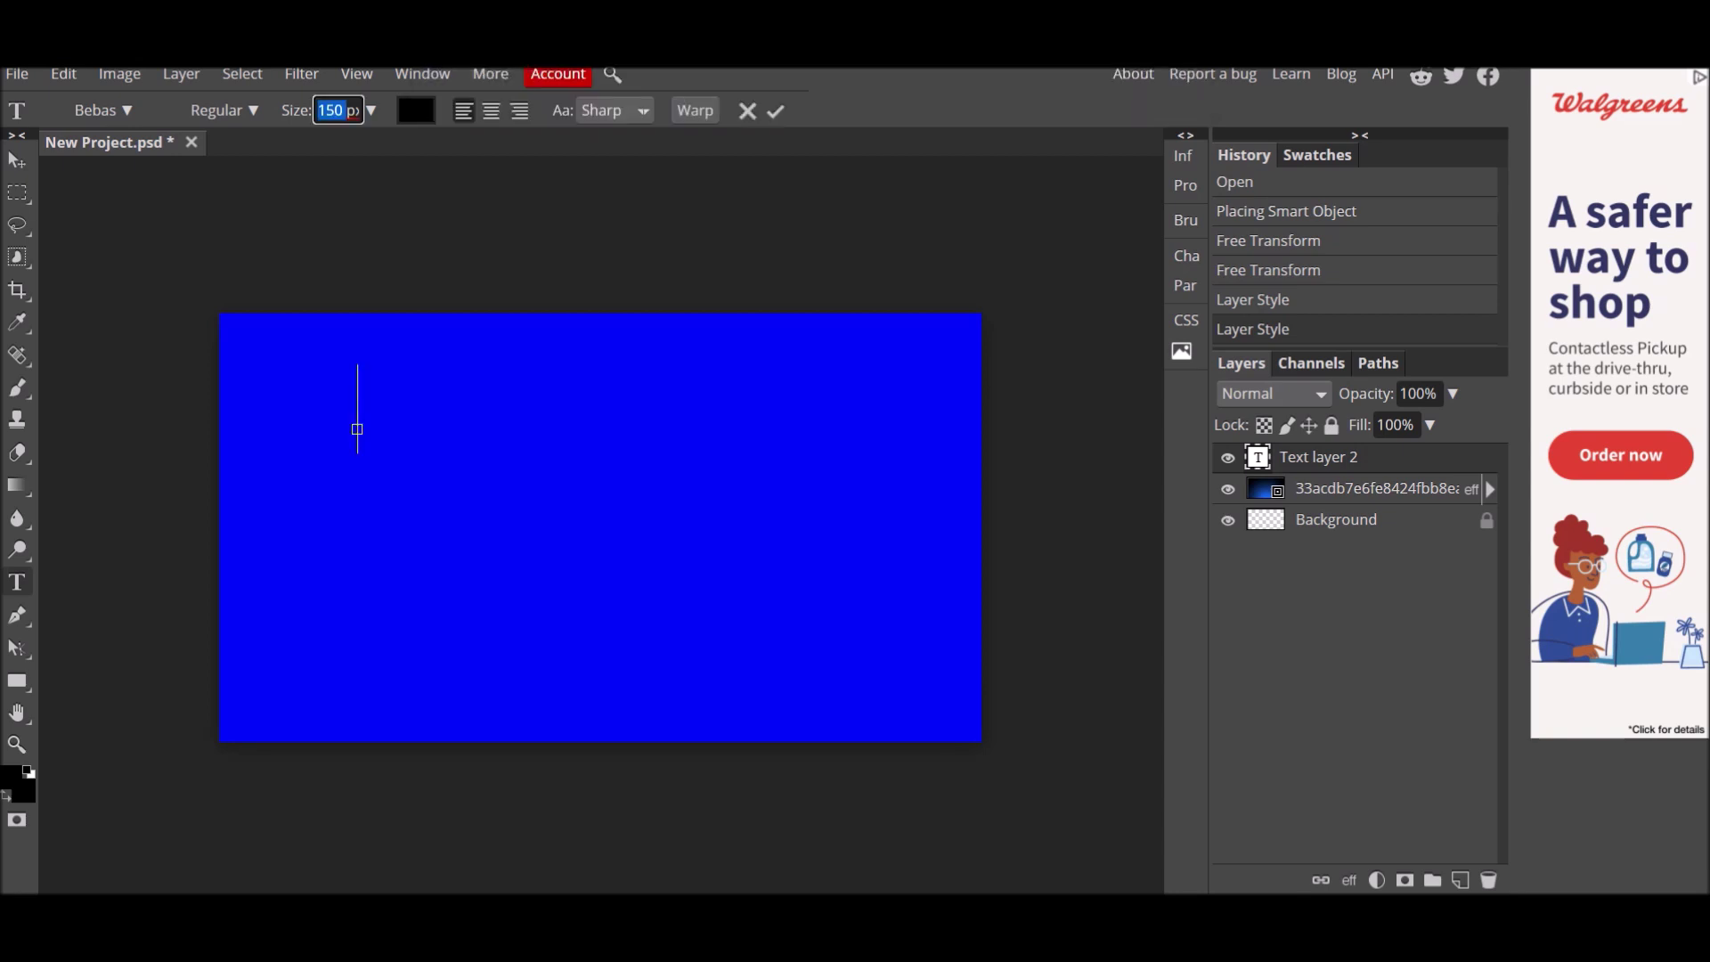
click(748, 110)
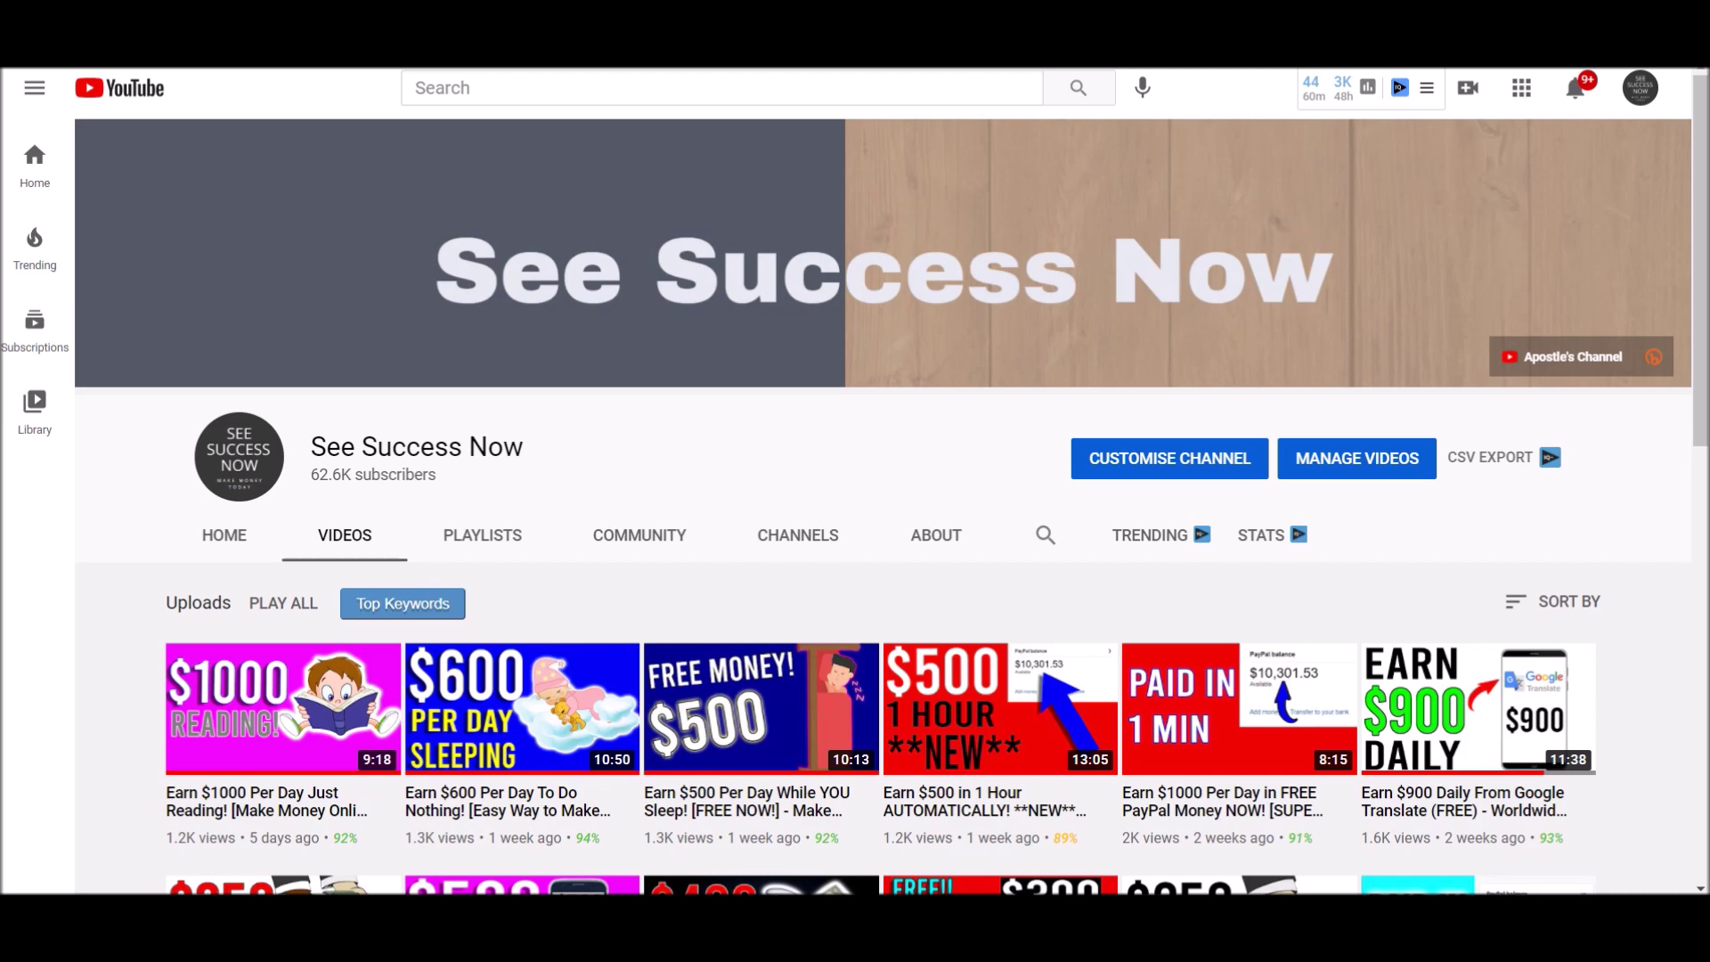
Look through the uploaded videos and their thumbnails on the See Success Now channel on YouTube, returning to the channel header
scroll(762, 374, down, 4)
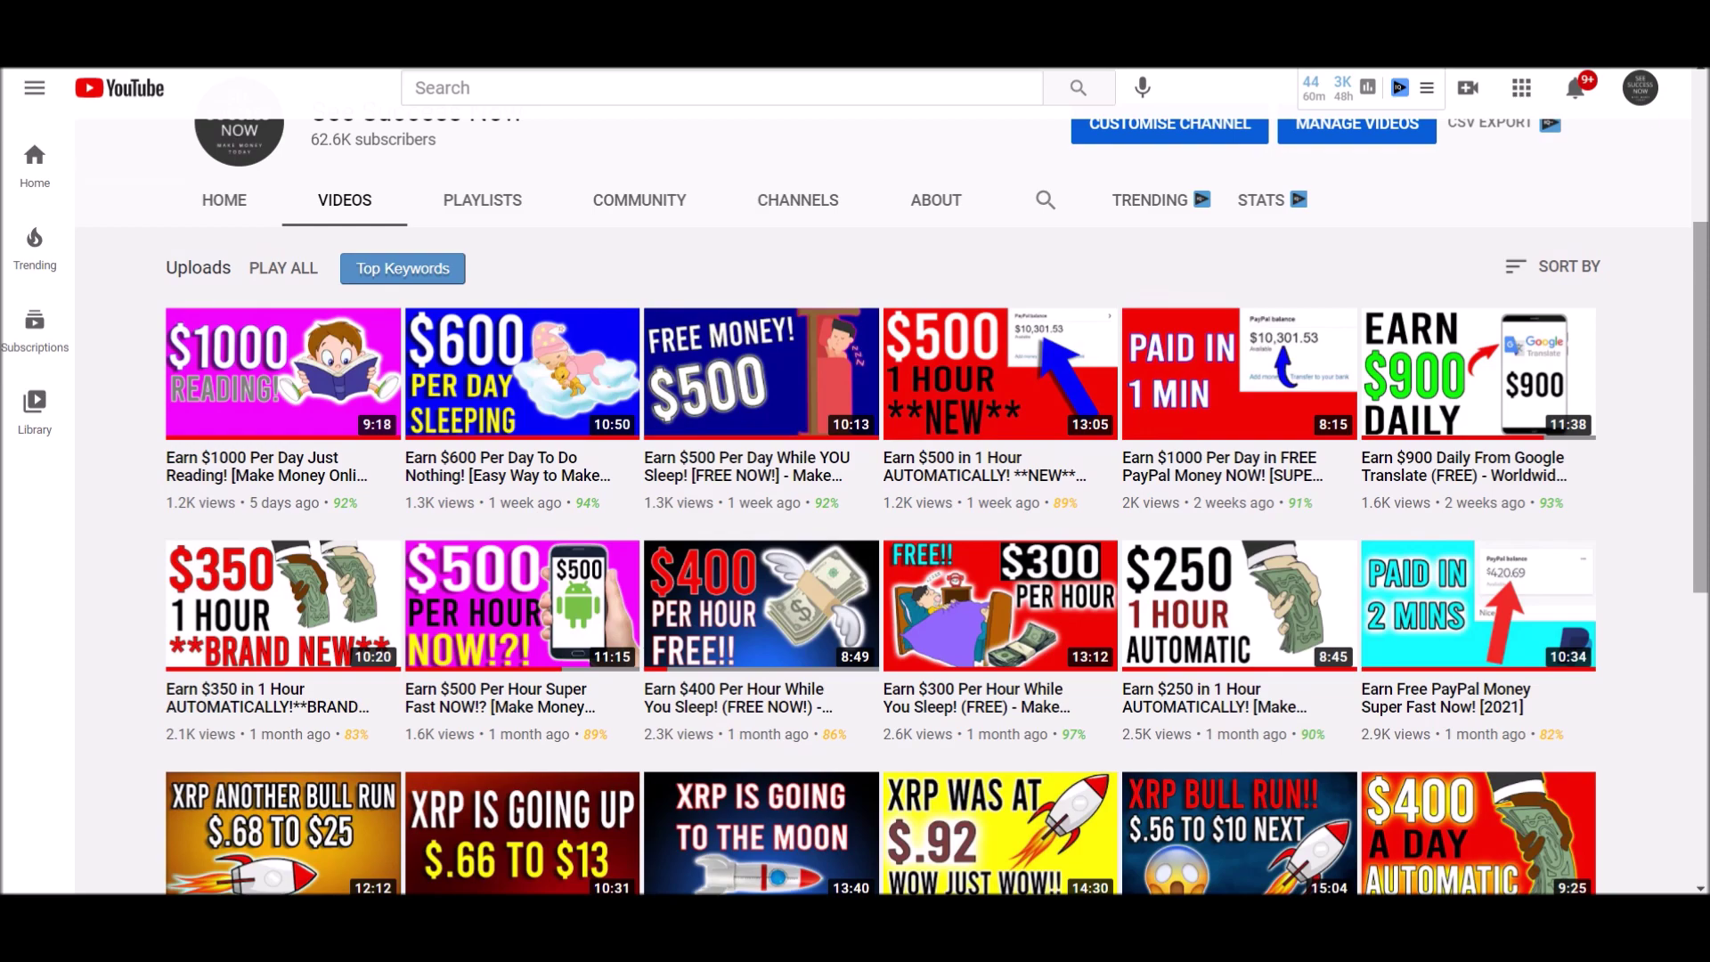
scroll(855, 499, down, 5)
scroll(855, 499, up, 8)
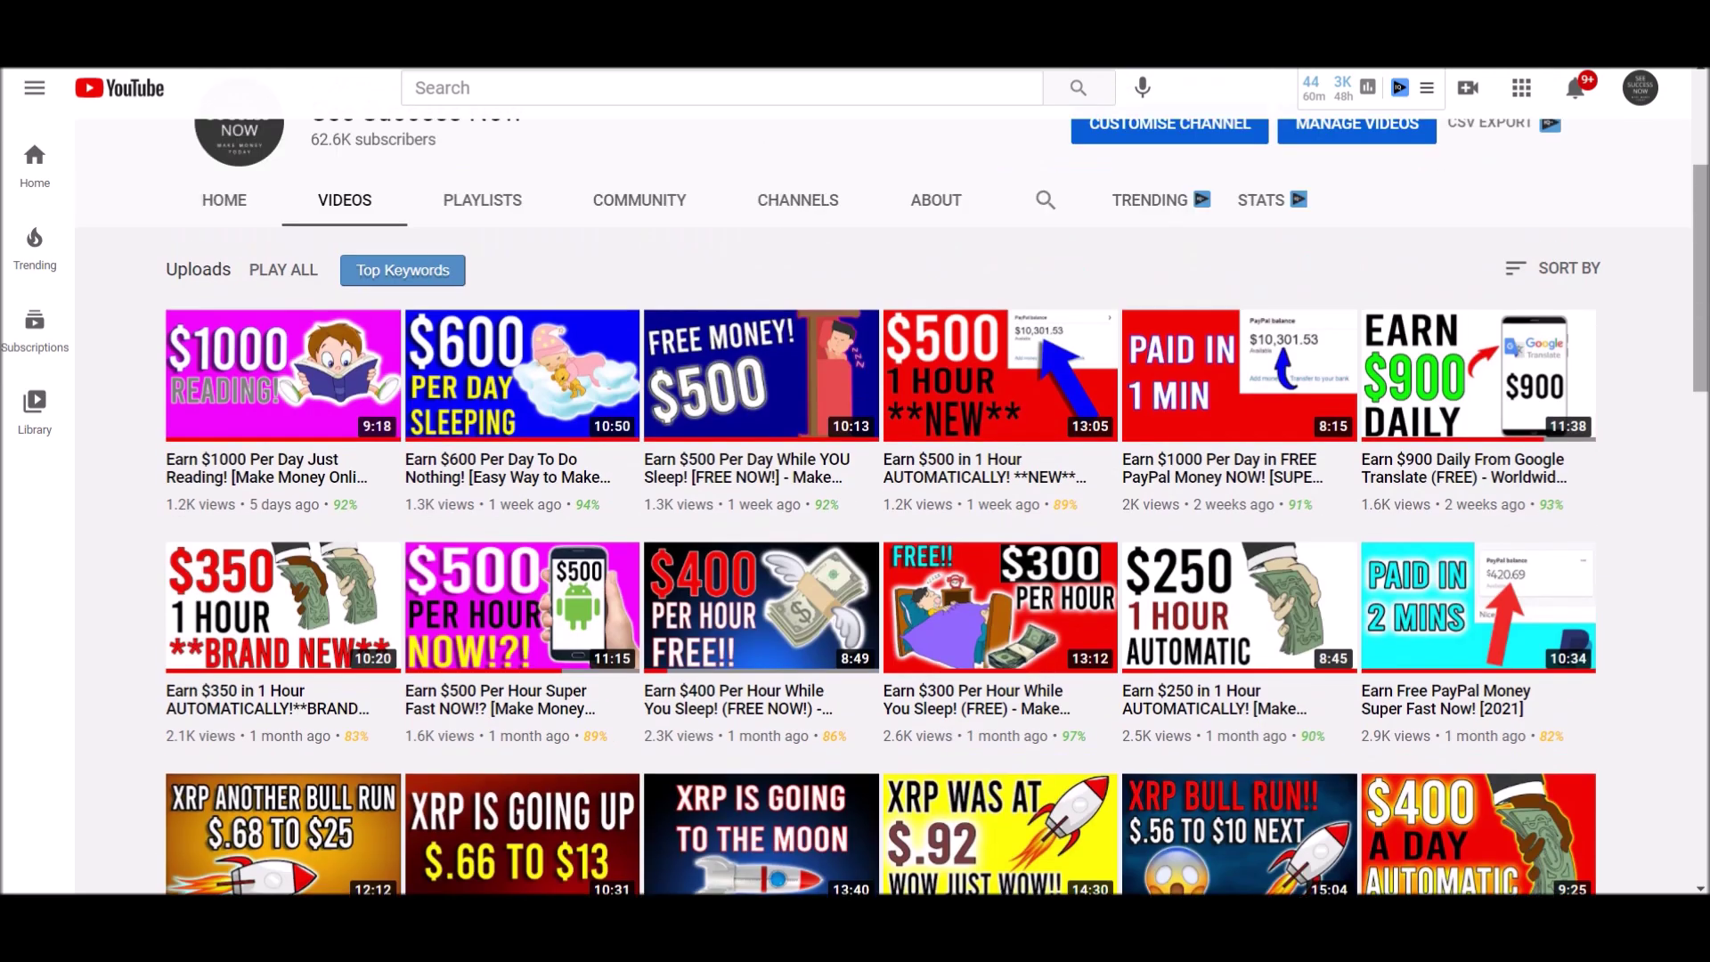
scroll(855, 499, down, 5)
scroll(881, 534, down, 3)
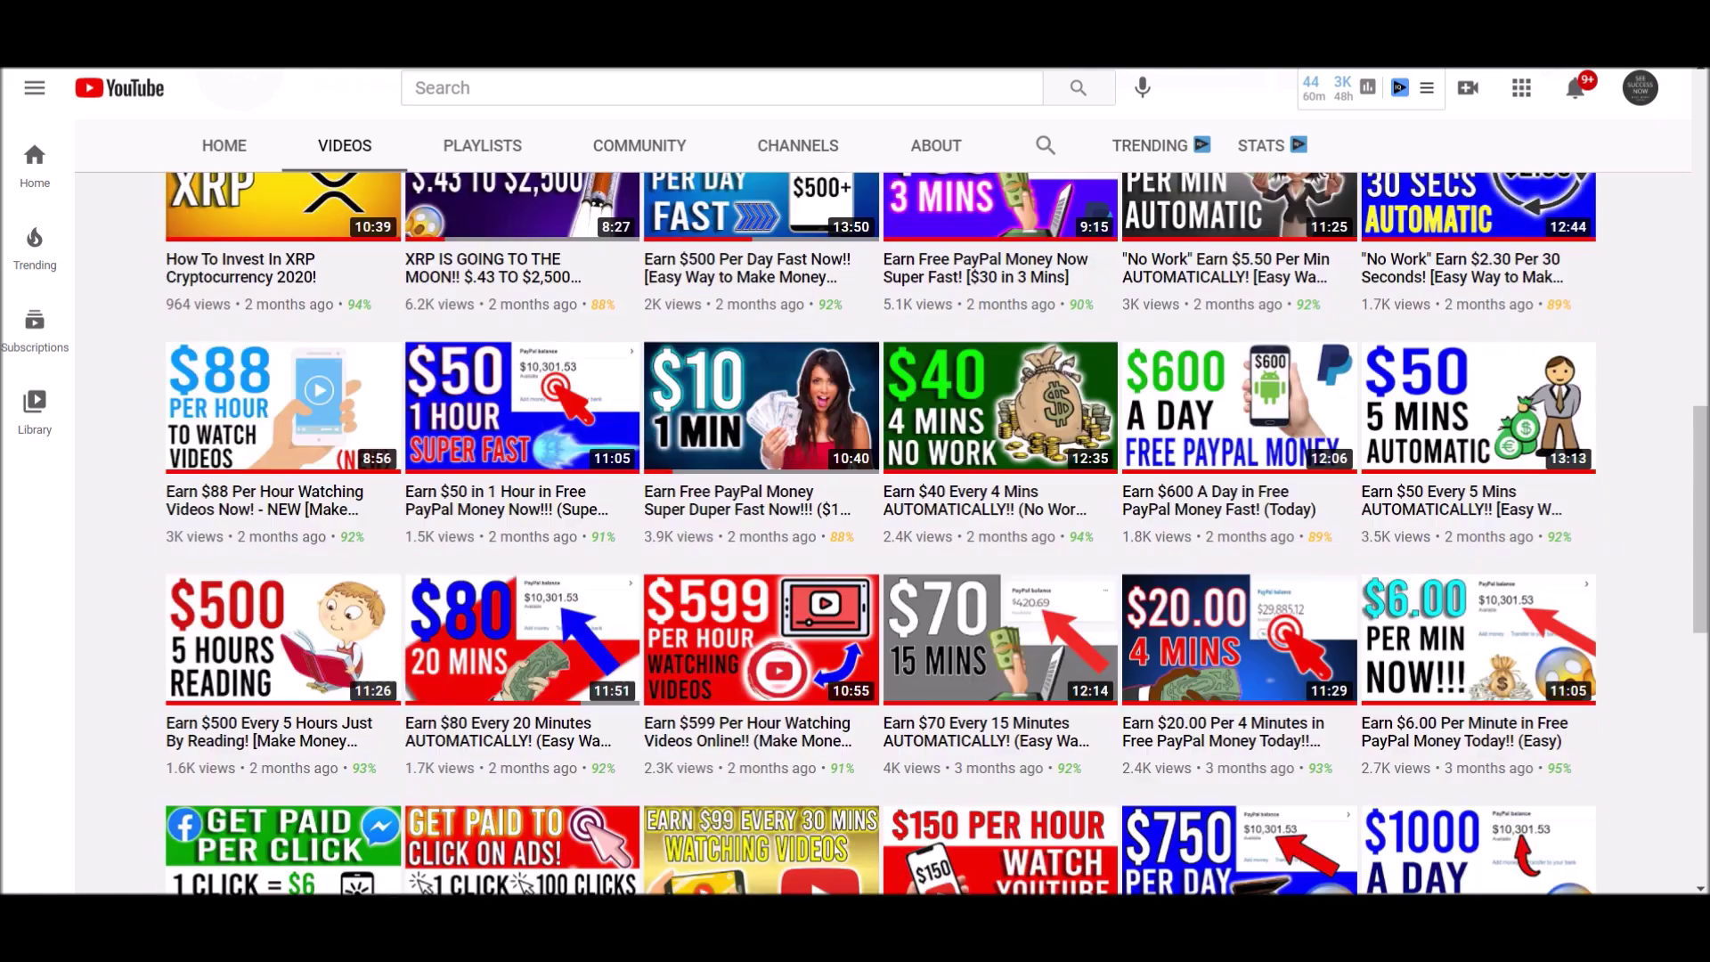
scroll(881, 534, up, 15)
scroll(882, 534, down, 4)
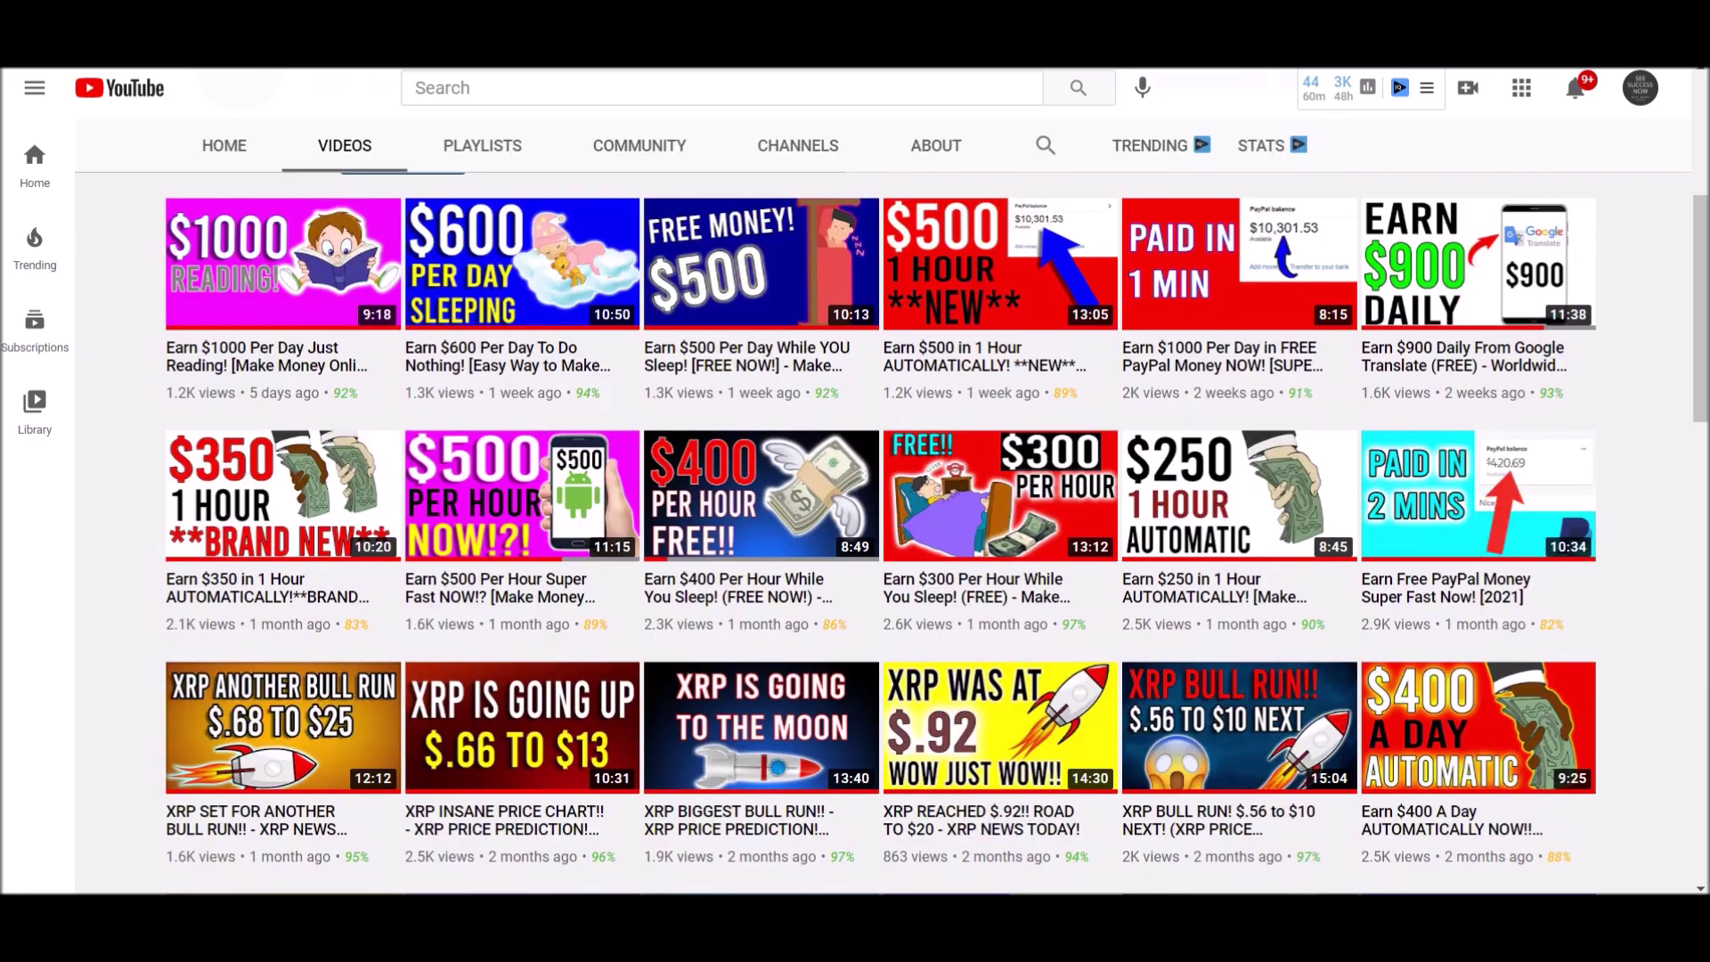
scroll(882, 534, up, 3)
scroll(881, 534, up, 2)
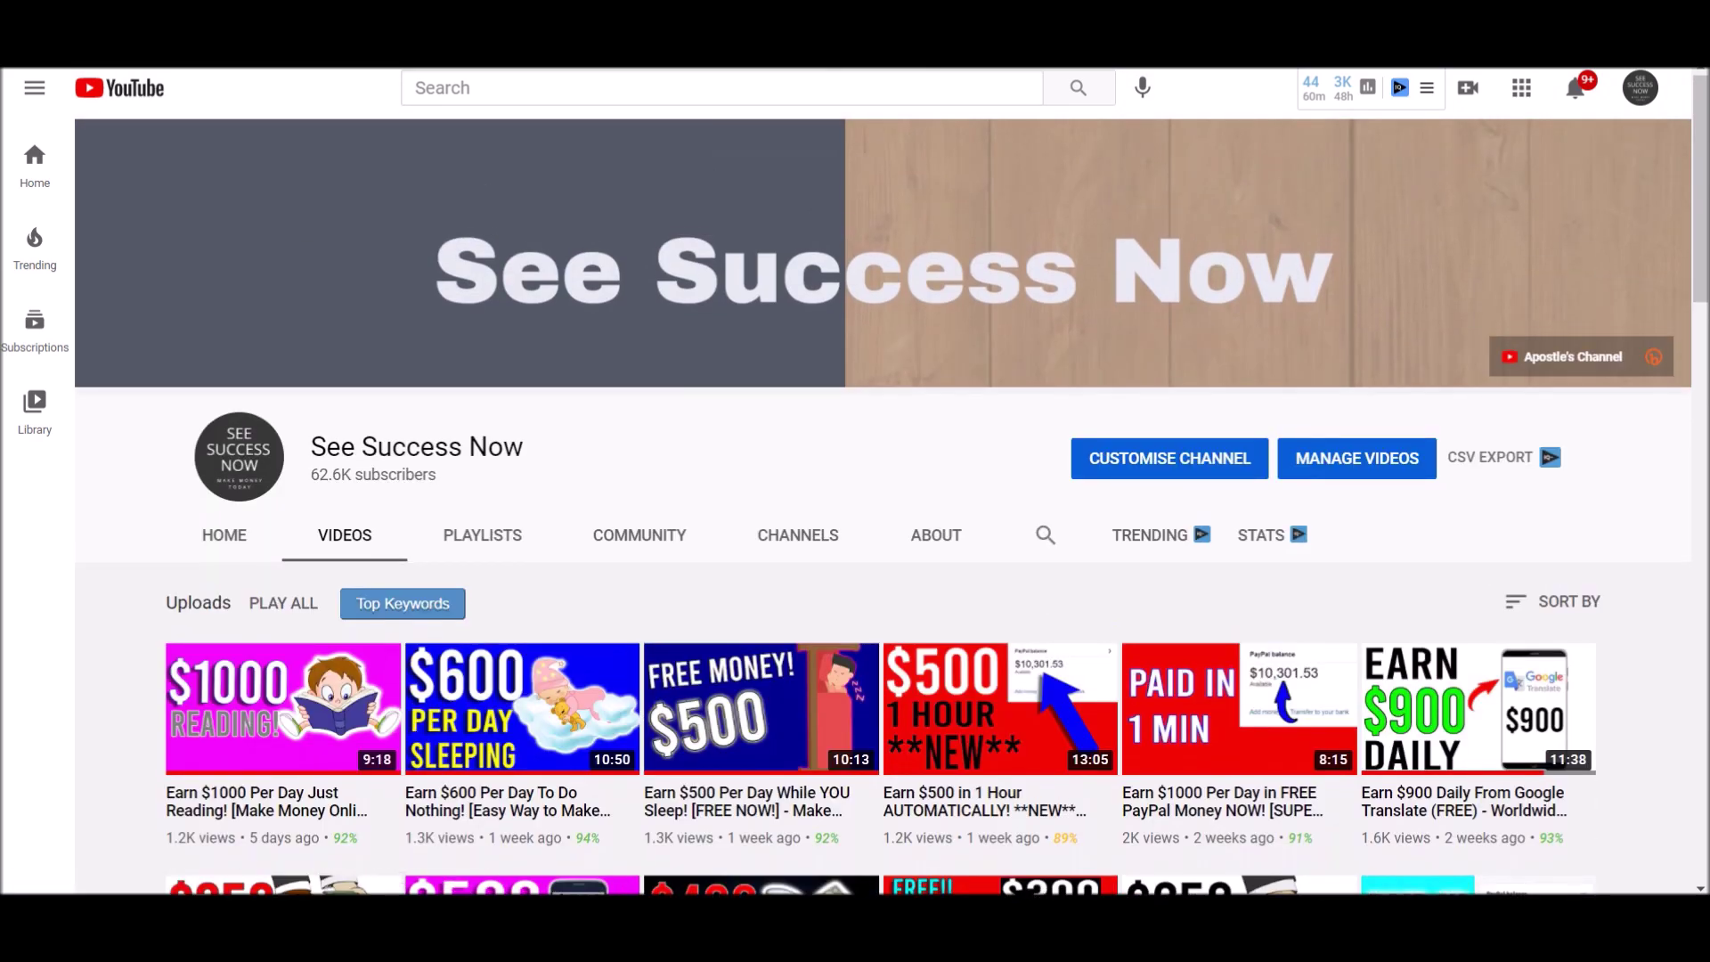